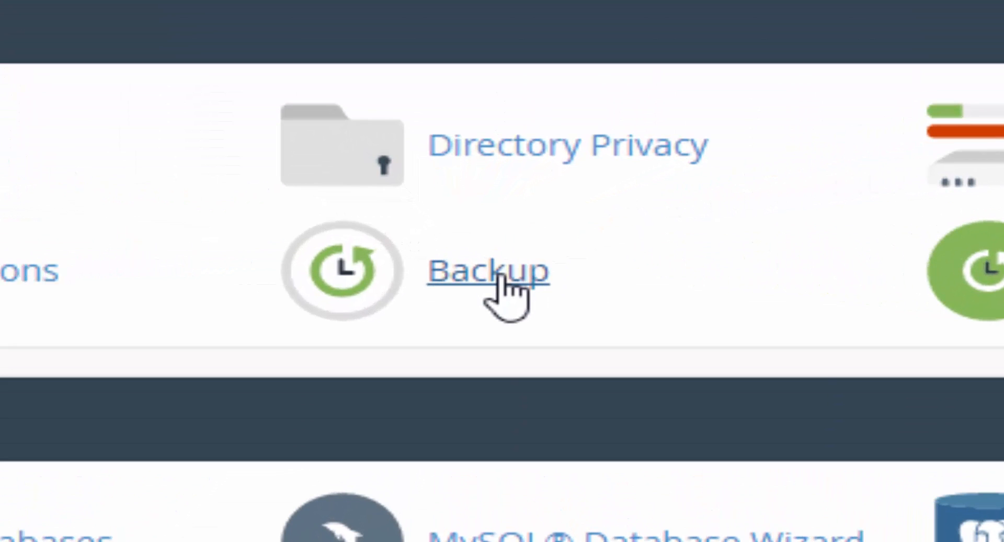
Step: Open the full website backup form in cPanel's Backup tool and bring the notification email field into focus
{"action": "left_click", "coordinate": [501, 276]}
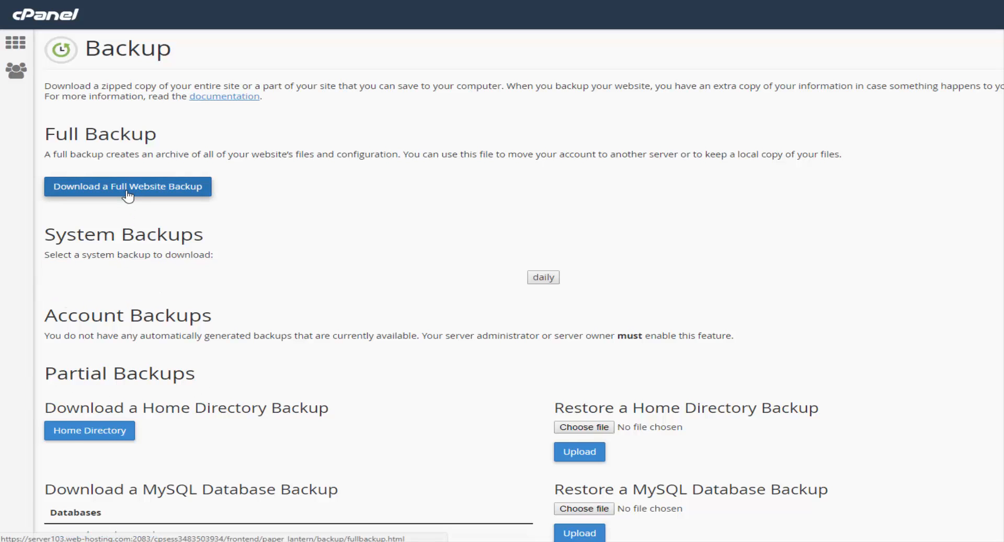
{"action": "left_click", "coordinate": [260, 392]}
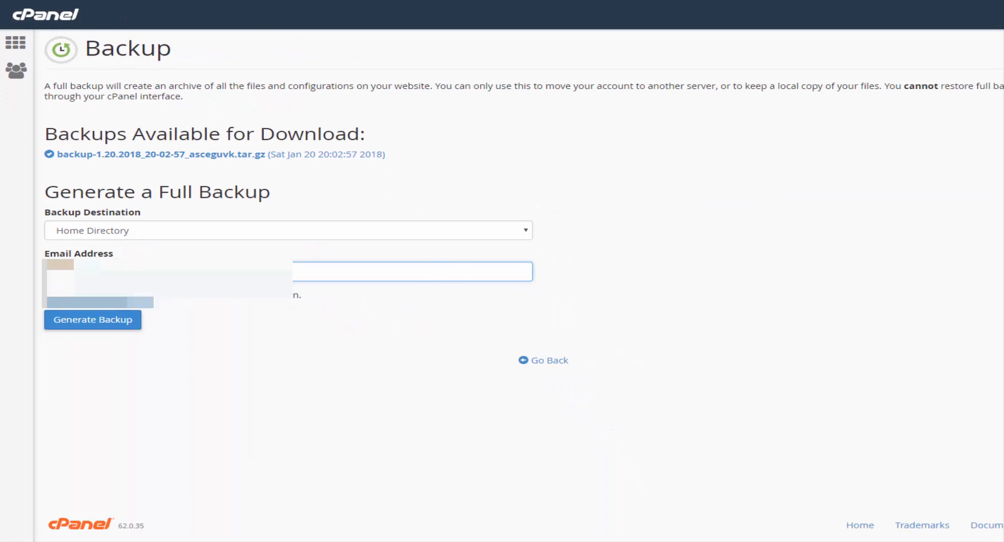
{"action": "left_click", "coordinate": [172, 272]}
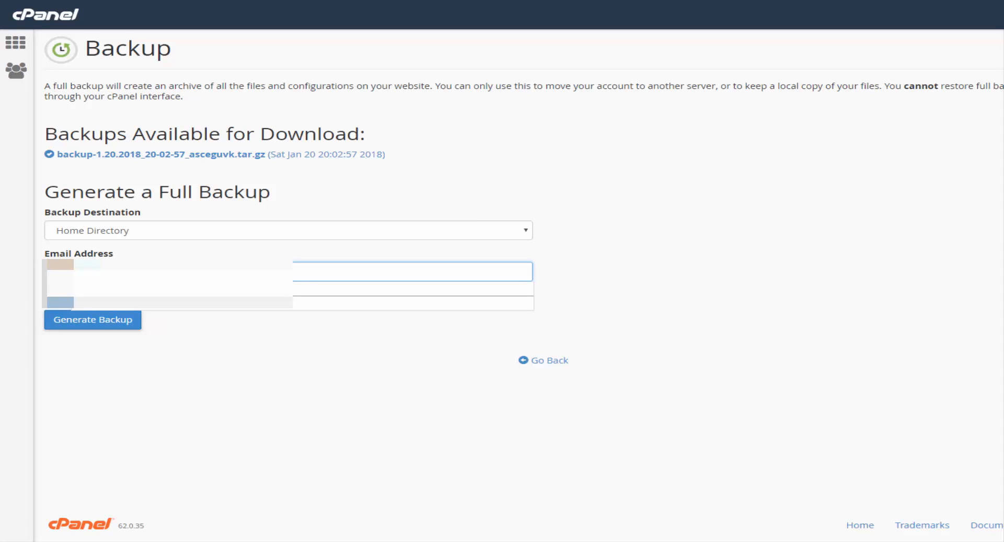
{"action": "left_click", "coordinate": [588, 275]}
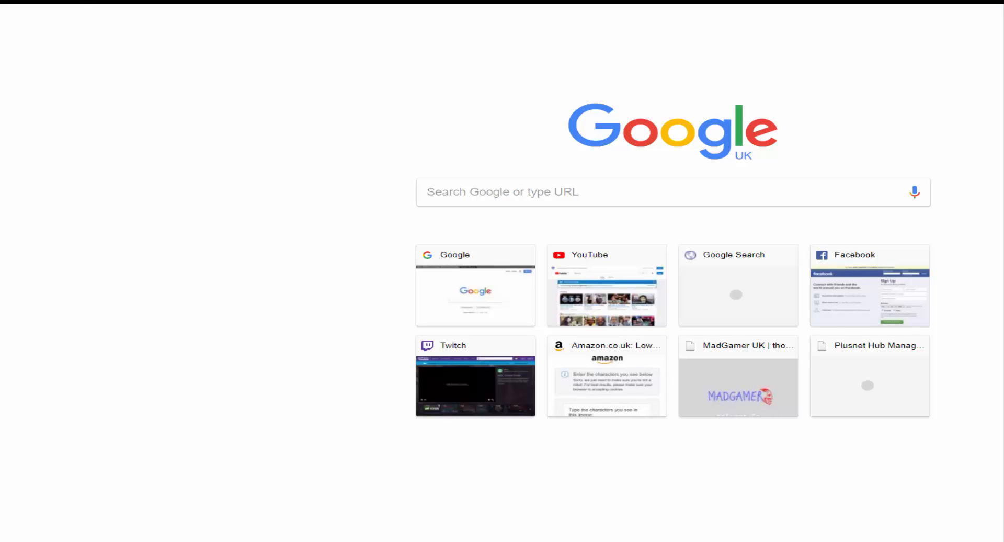
Step: Search Google for winrar, open the RARLab downloads page and look through the available WinRAR versions
{"action": "type", "text": "win"}
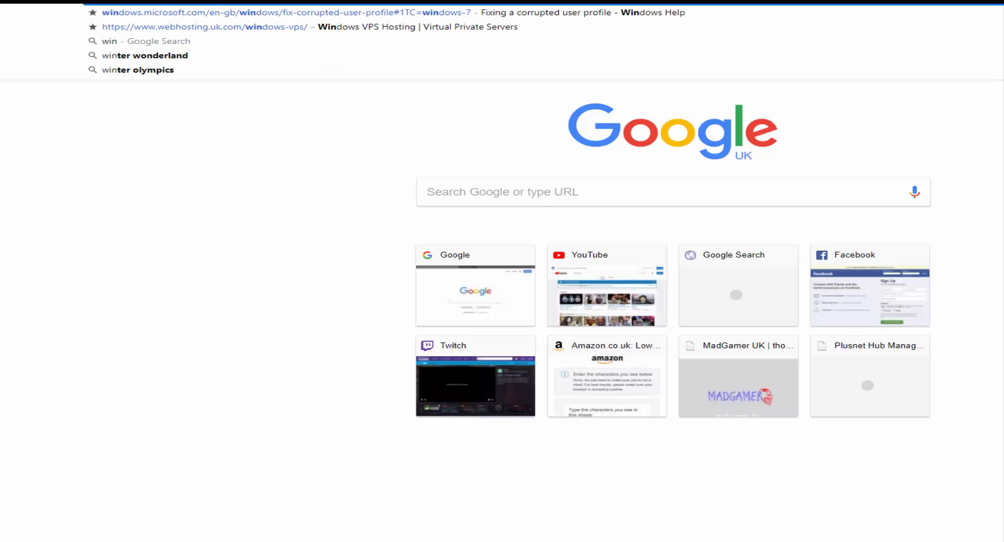
{"action": "type", "text": "rar"}
{"action": "key", "text": "Return"}
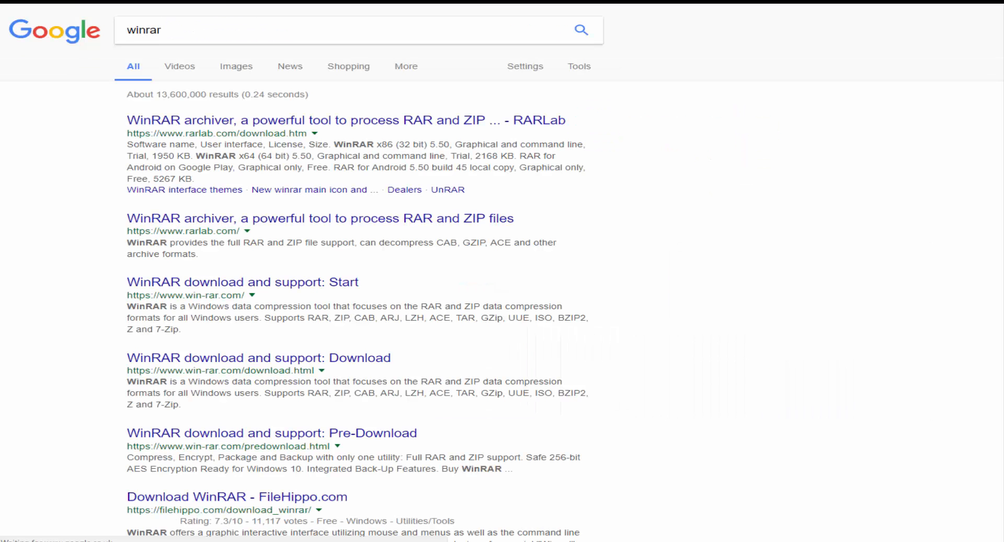
{"action": "left_click", "coordinate": [397, 230]}
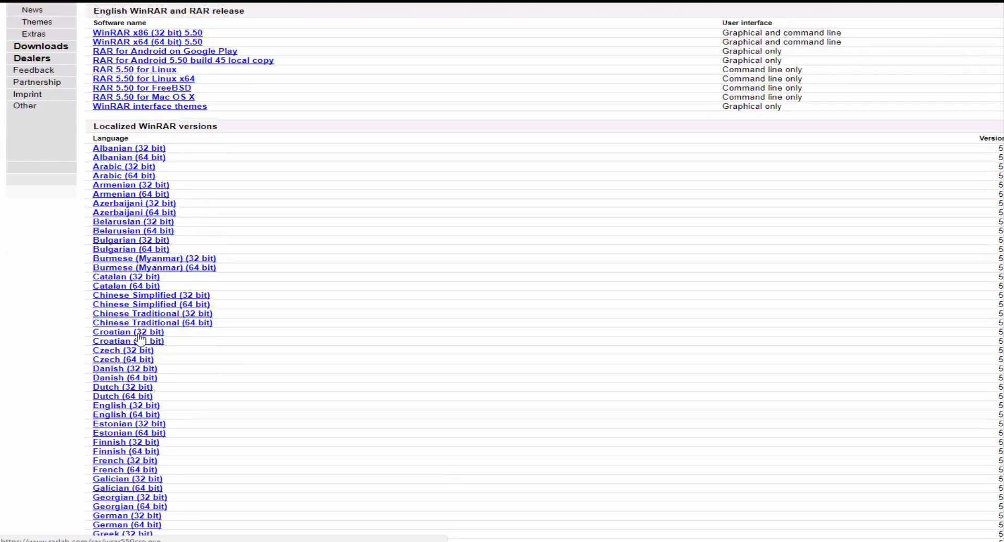
{"action": "scroll", "coordinate": [140, 339], "scroll_direction": "down", "scroll_amount": 1}
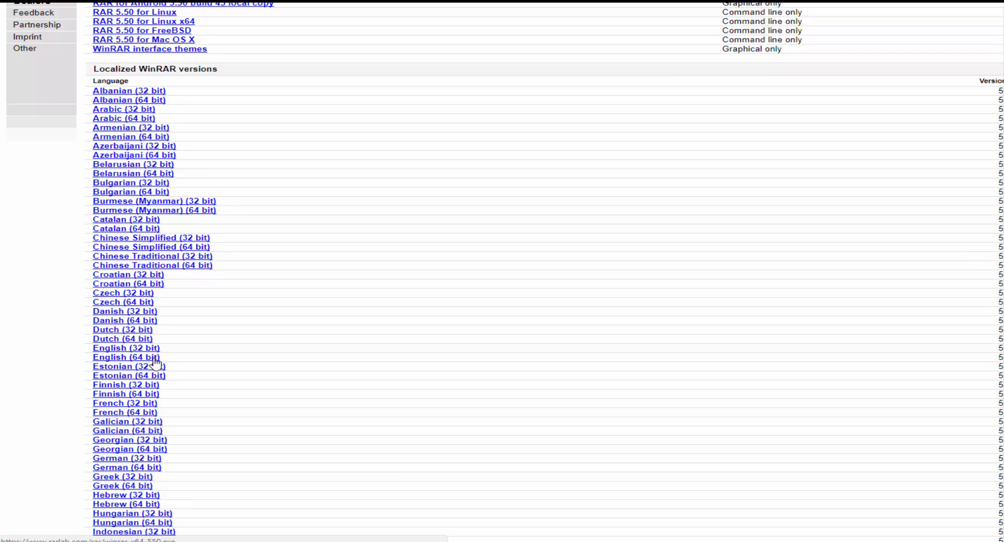
{"action": "scroll", "coordinate": [163, 264], "scroll_direction": "up", "scroll_amount": 2}
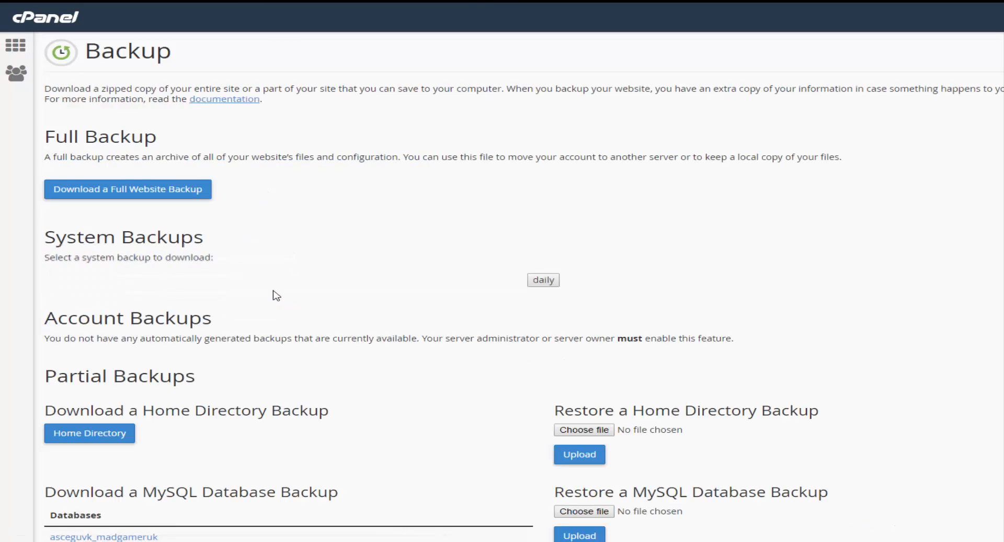
Step: Examine the full, home directory and MySQL database backup options on the Backup page and return to the cPanel home page
{"action": "scroll", "coordinate": [387, 316], "scroll_direction": "down", "scroll_amount": 4}
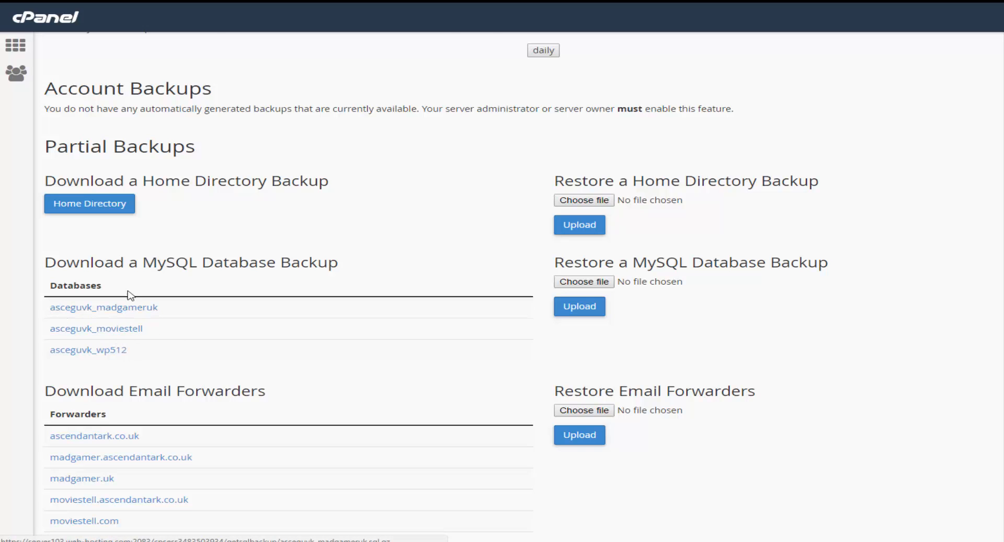
{"action": "scroll", "coordinate": [129, 235], "scroll_direction": "up", "scroll_amount": 4}
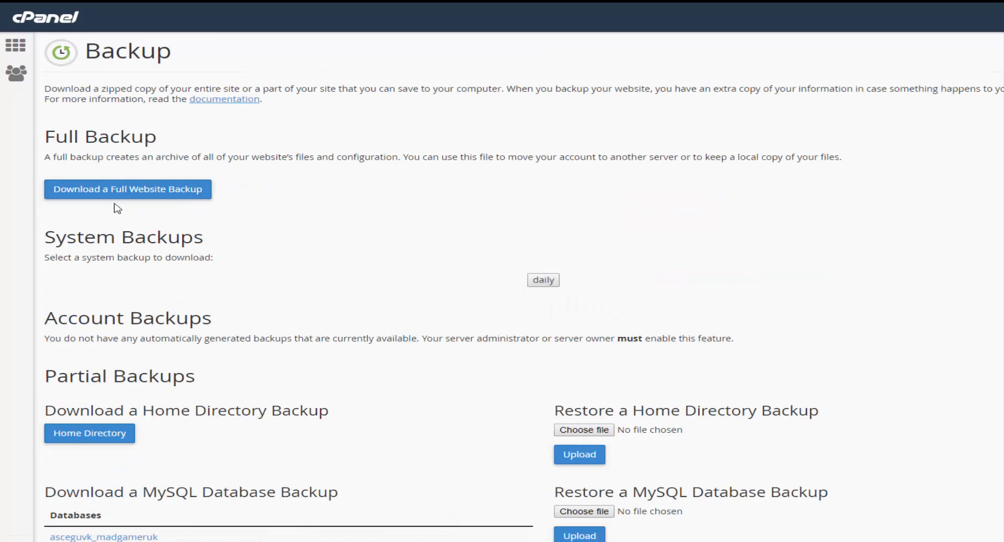
{"action": "scroll", "coordinate": [168, 444], "scroll_direction": "down", "scroll_amount": 3}
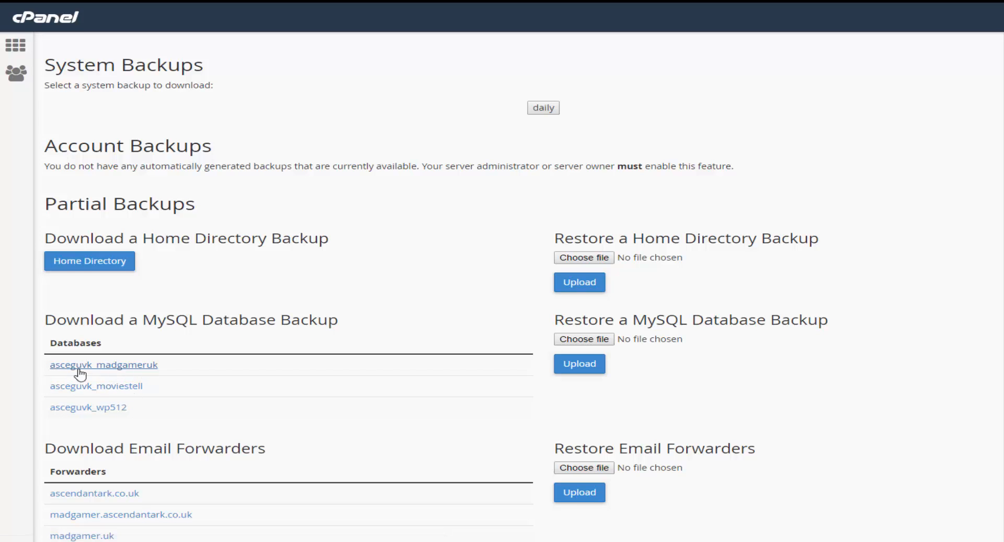
{"action": "scroll", "coordinate": [220, 342], "scroll_direction": "up", "scroll_amount": 3}
{"action": "left_click", "coordinate": [17, 42]}
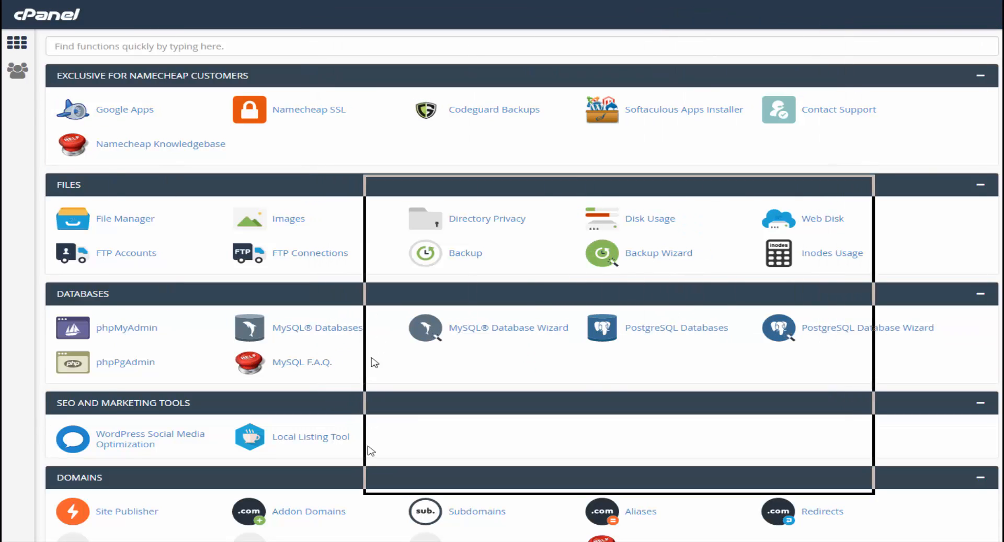
Step: Move the Website server move folder window off the cPanel page
{"action": "left_click_drag", "start_coordinate": [291, 334], "coordinate": [297, 335]}
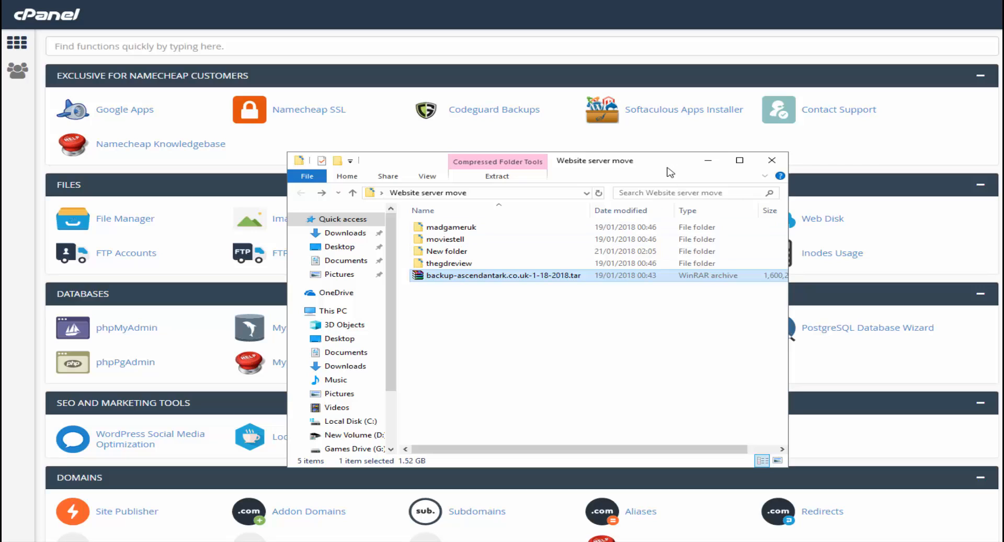
{"action": "left_click_drag", "start_coordinate": [667, 168], "coordinate": [0, 214]}
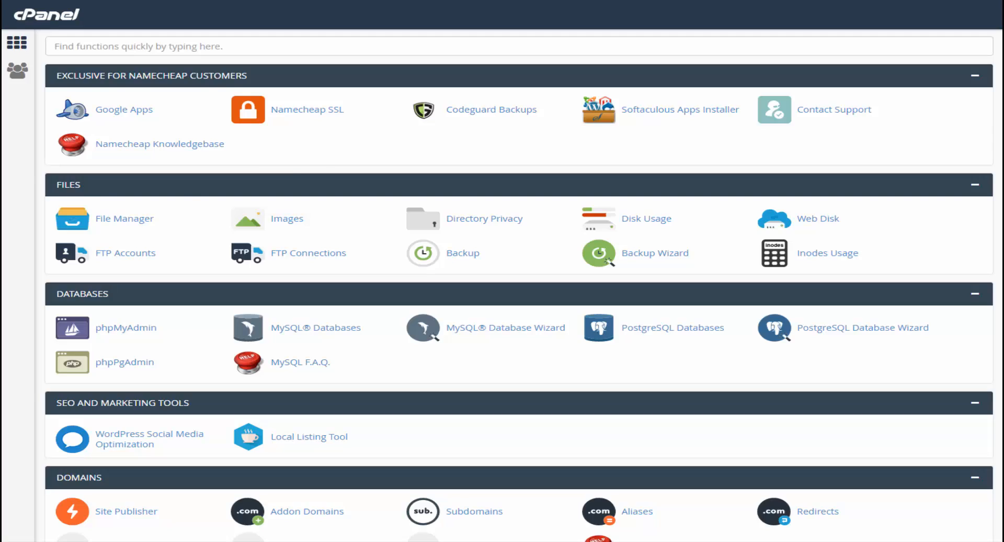
Step: Search the cPanel functions for ftp, open FTP Accounts and look over the special FTP accounts
{"action": "type", "text": "ftp"}
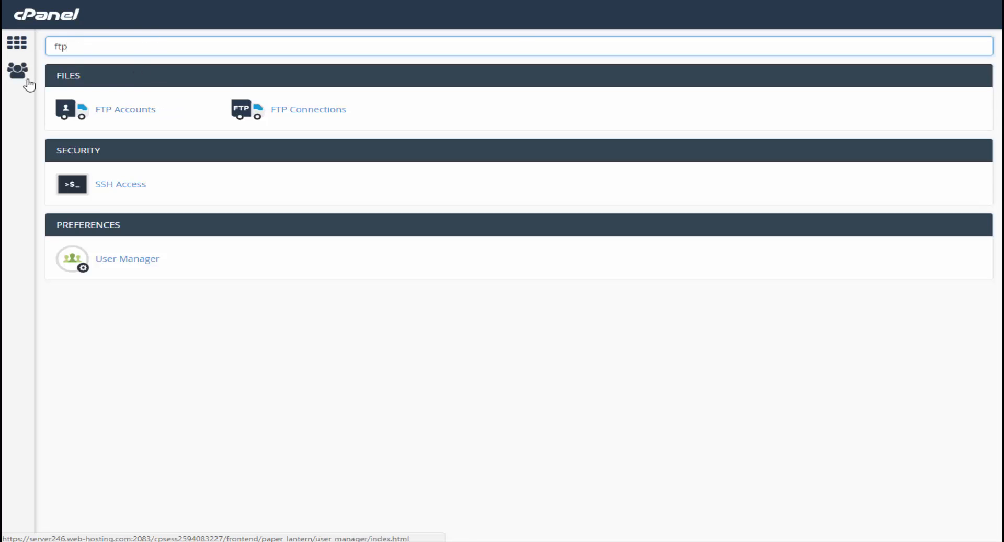
{"action": "left_click", "coordinate": [134, 111]}
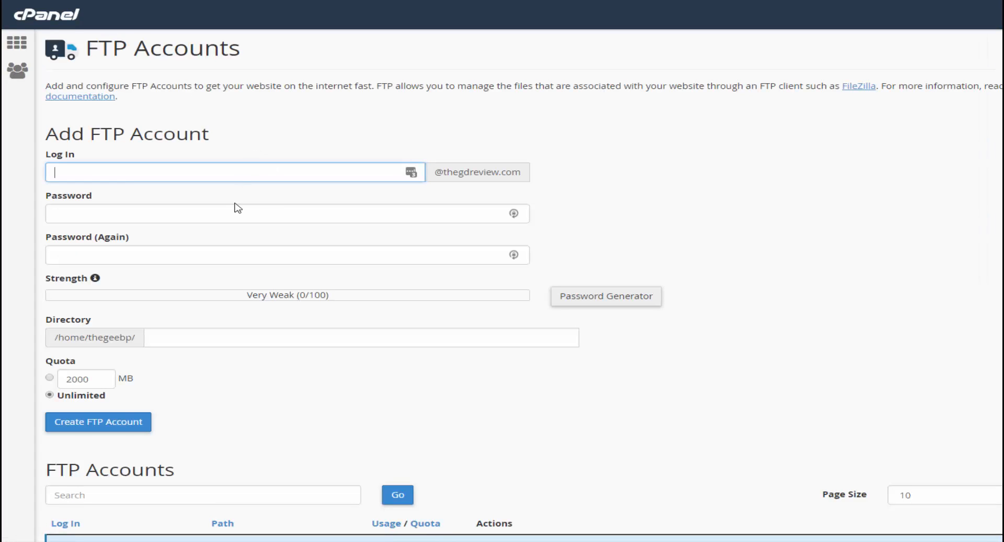
{"action": "scroll", "coordinate": [236, 204], "scroll_direction": "down", "scroll_amount": 3}
{"action": "scroll", "coordinate": [236, 203], "scroll_direction": "down", "scroll_amount": 1}
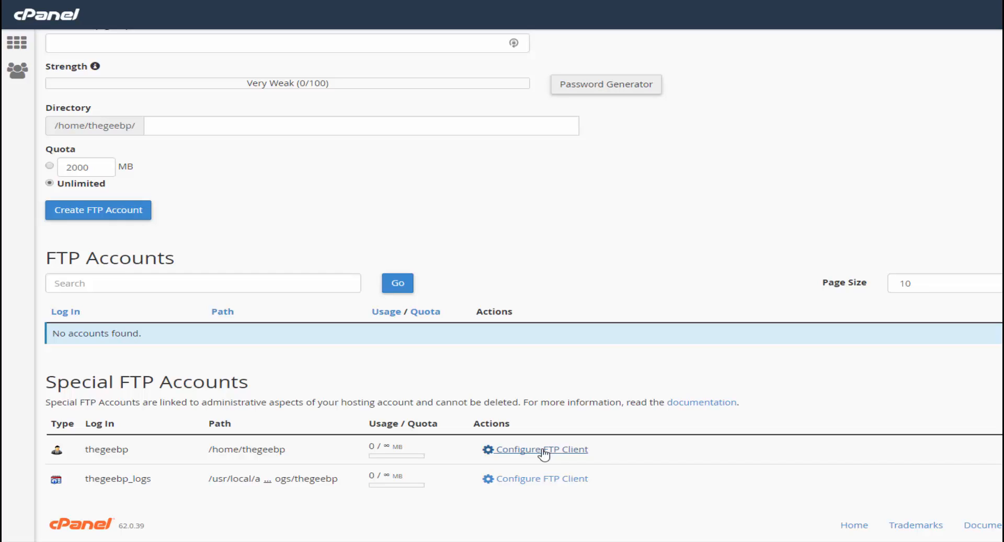
{"action": "scroll", "coordinate": [501, 409], "scroll_direction": "up", "scroll_amount": 5}
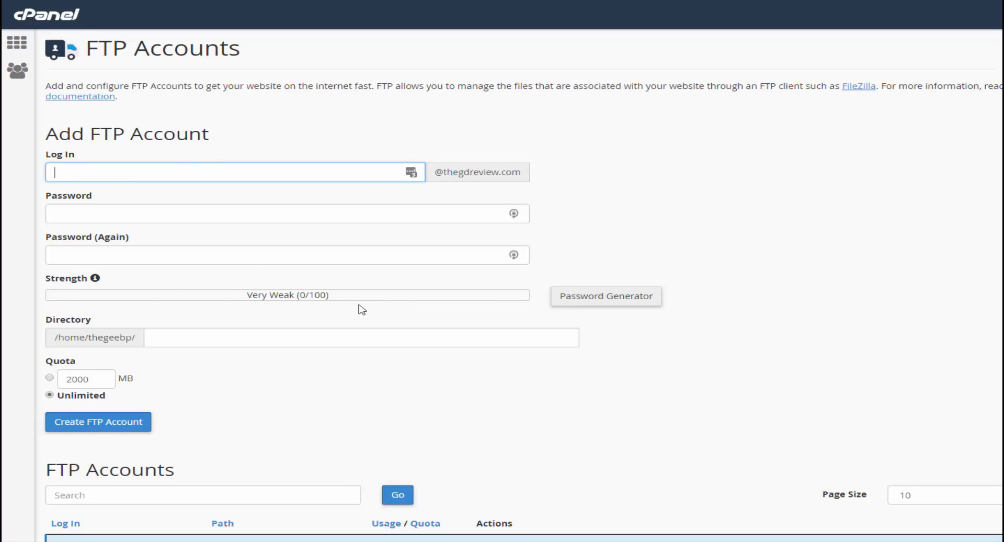
Step: Generate a new password for the FTP account, mark it as copied to a safe place and use it in the form
{"action": "left_click", "coordinate": [592, 306]}
{"action": "left_click", "coordinate": [589, 263]}
{"action": "left_click", "coordinate": [590, 263]}
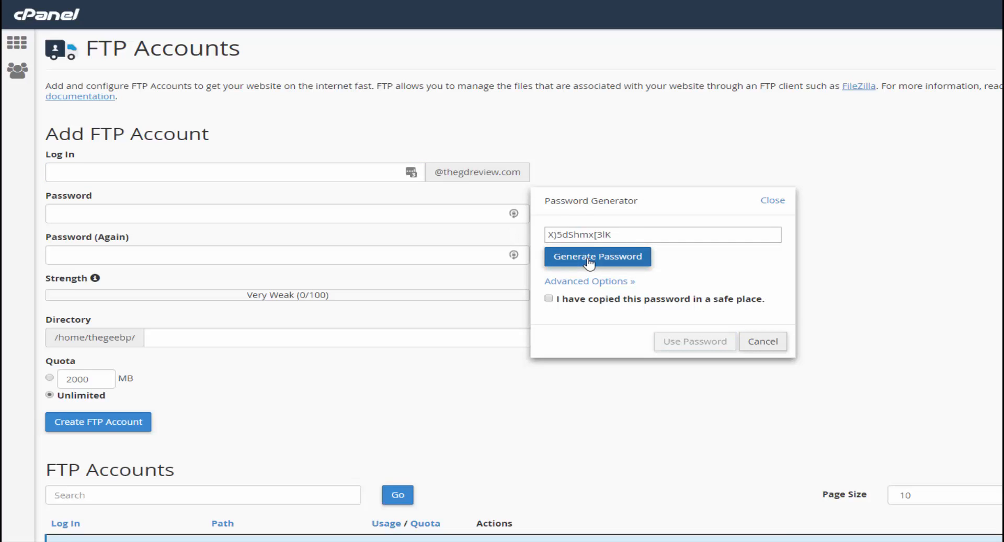
{"action": "left_click", "coordinate": [579, 300]}
{"action": "left_click", "coordinate": [675, 342]}
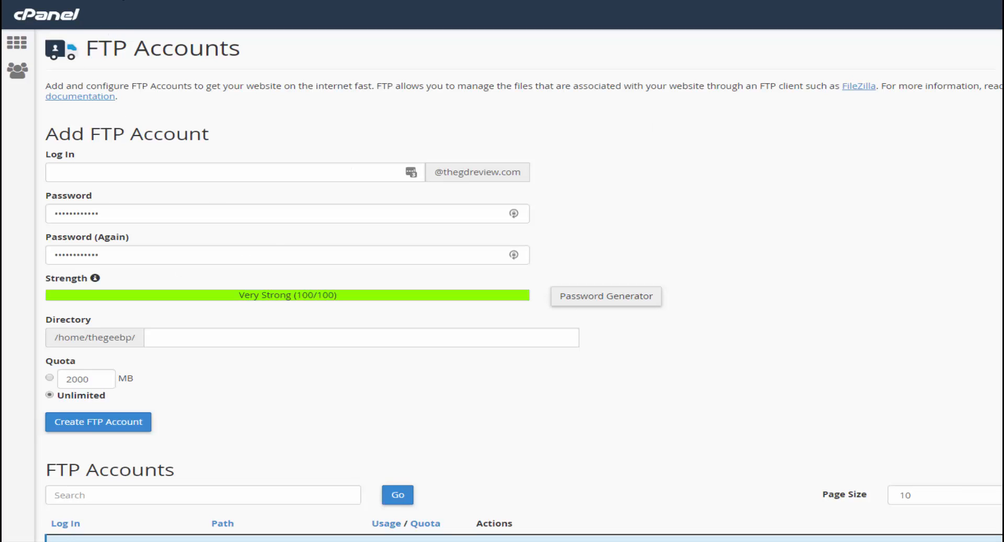
Step: Search Google for filezilla in a new browser tab and open the FileZilla project website
{"action": "key", "text": "ctrl+t"}
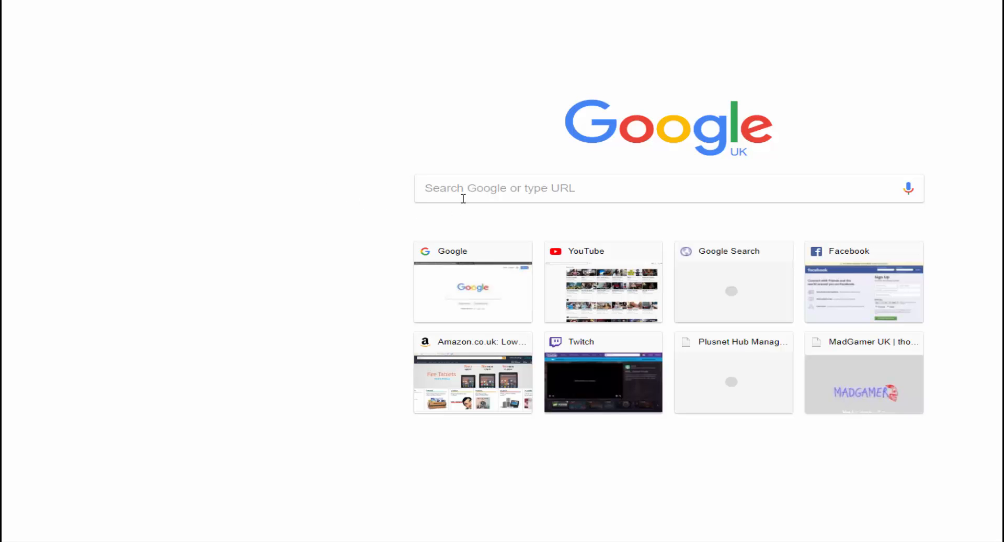
{"action": "left_click", "coordinate": [474, 191]}
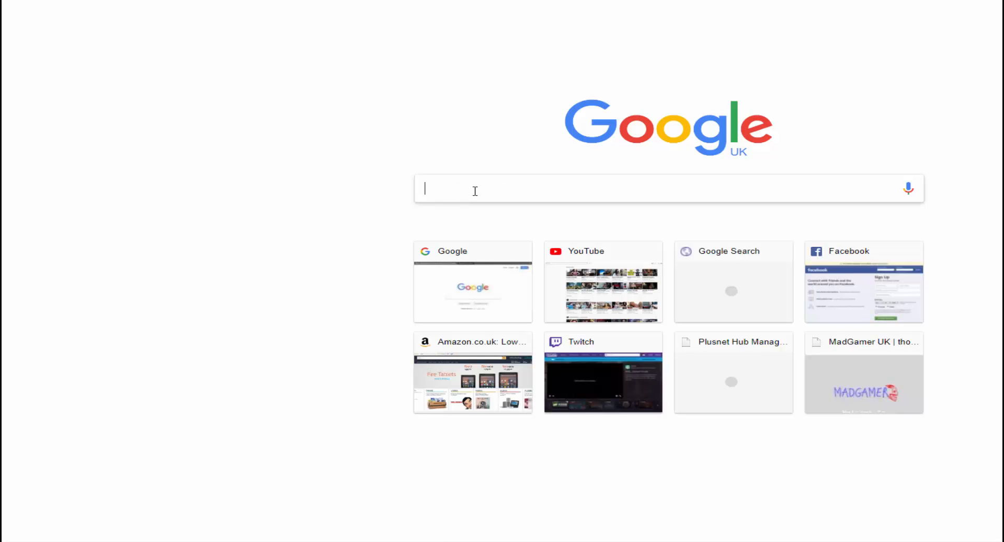
{"action": "type", "text": "file"}
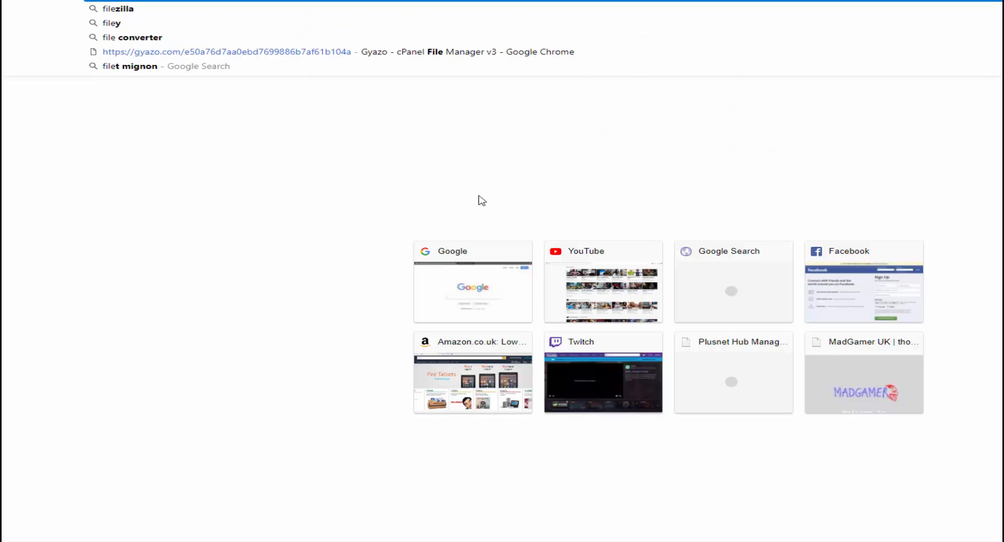
{"action": "key", "text": "Return"}
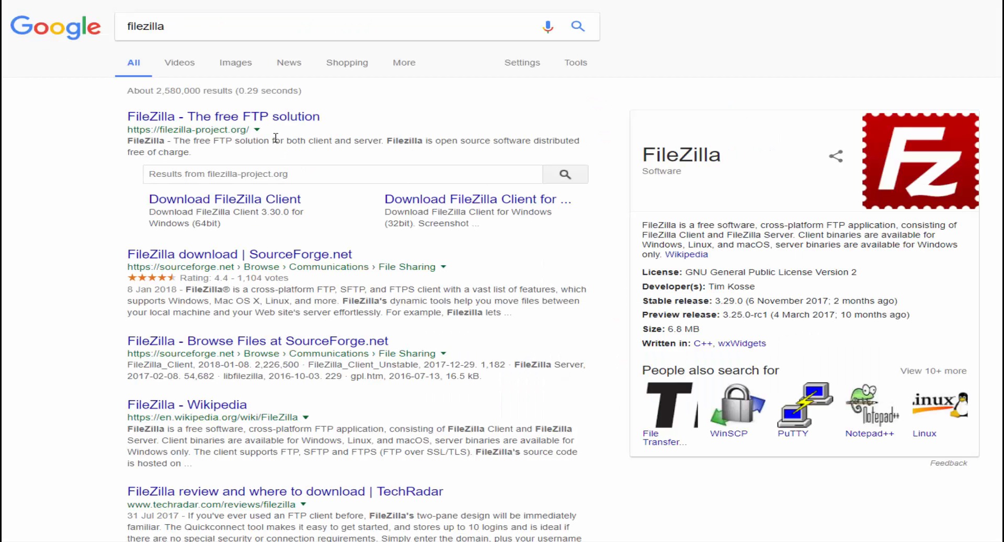
{"action": "left_click", "coordinate": [282, 117]}
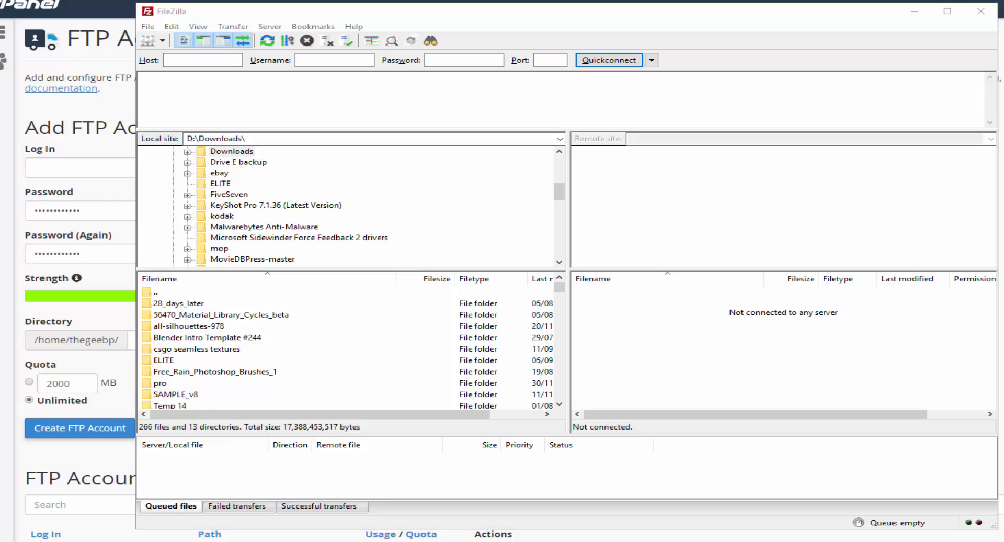
{"action": "left_click", "coordinate": [206, 64]}
{"action": "type", "text": "web-hosting.com/"}
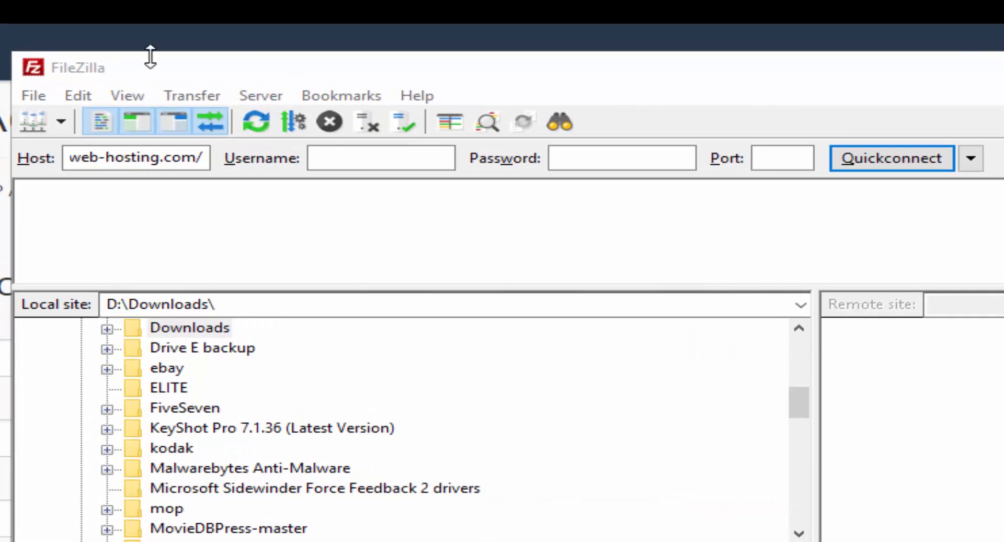
{"action": "left_click", "coordinate": [385, 156]}
{"action": "type", "text": "thegeebp"}
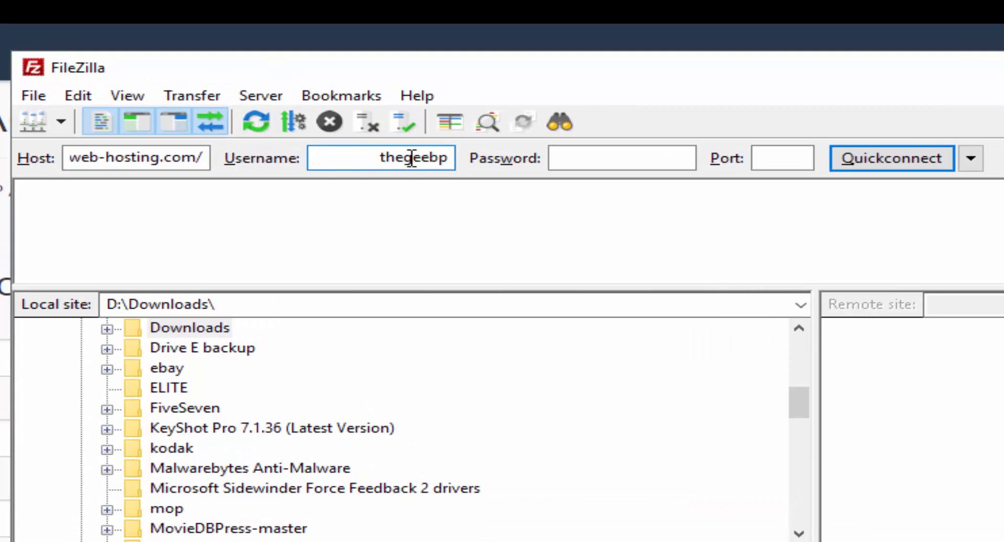
{"action": "left_click", "coordinate": [384, 157]}
{"action": "key", "text": "BackSpace"}
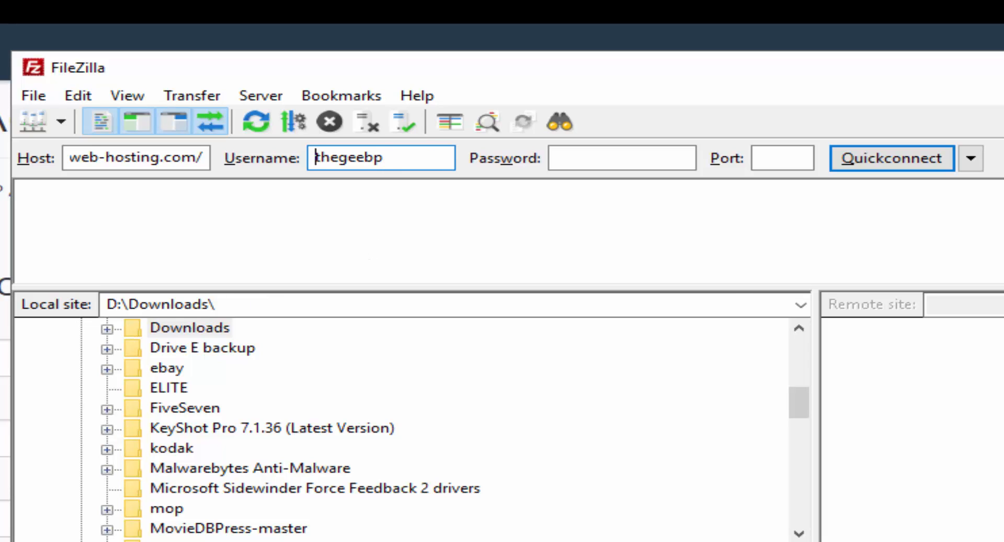
Step: Paste the account password into the FileZilla connection details
{"action": "key", "text": "alt+Tab"}
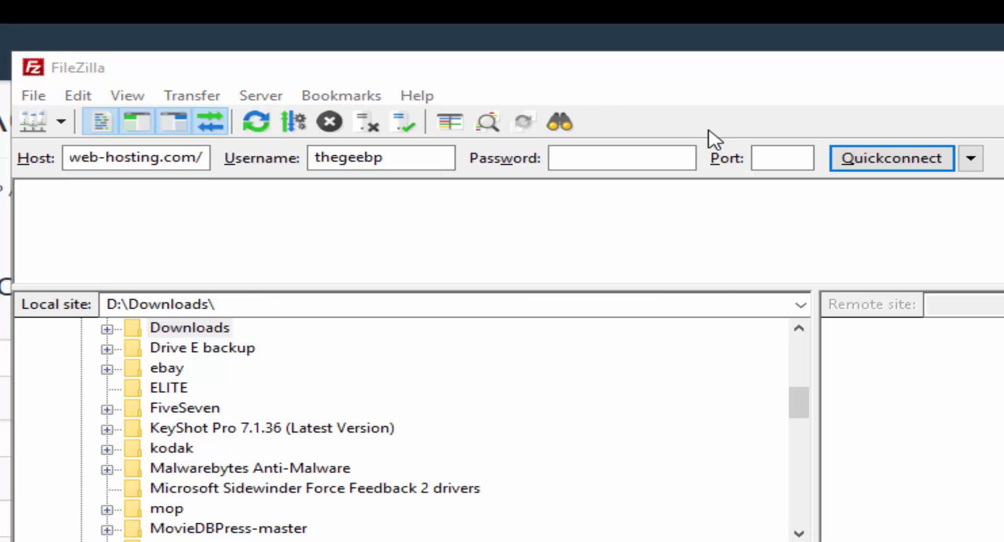
{"action": "left_click", "coordinate": [658, 156]}
{"action": "key", "text": "ctrl+v"}
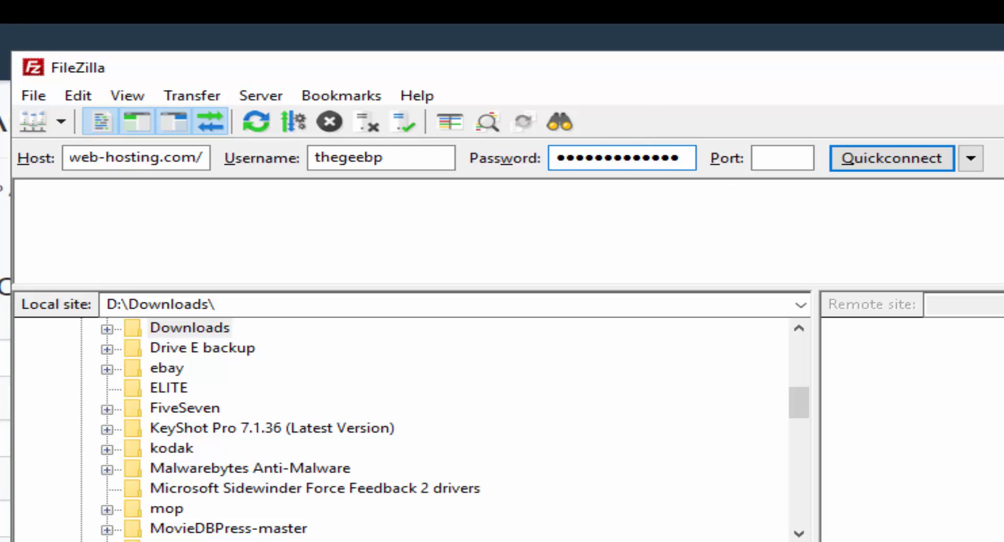
{"action": "key", "text": "Return"}
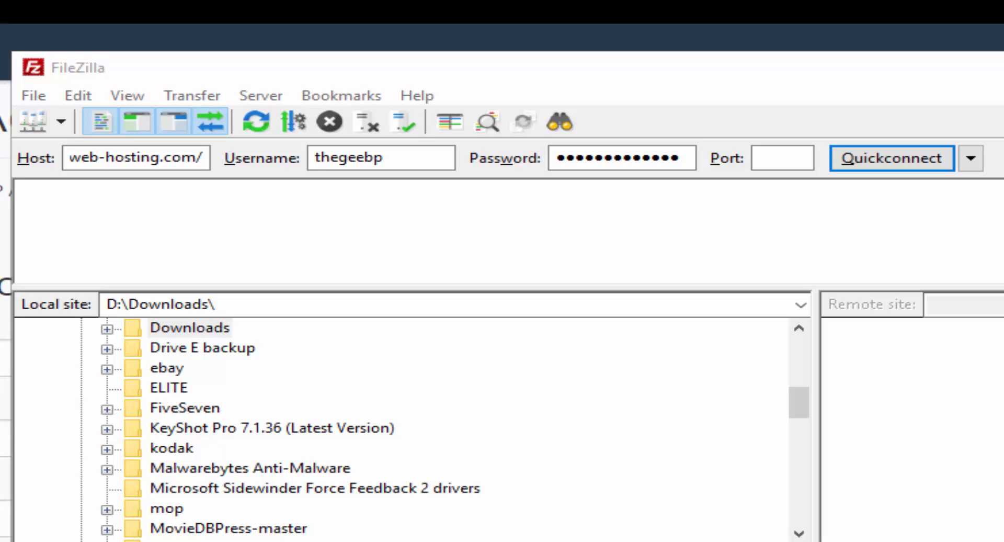
Step: Set the port to 21 and try to connect to the server, dismissing the dialog that results
{"action": "left_click", "coordinate": [779, 158]}
{"action": "type", "text": "21"}
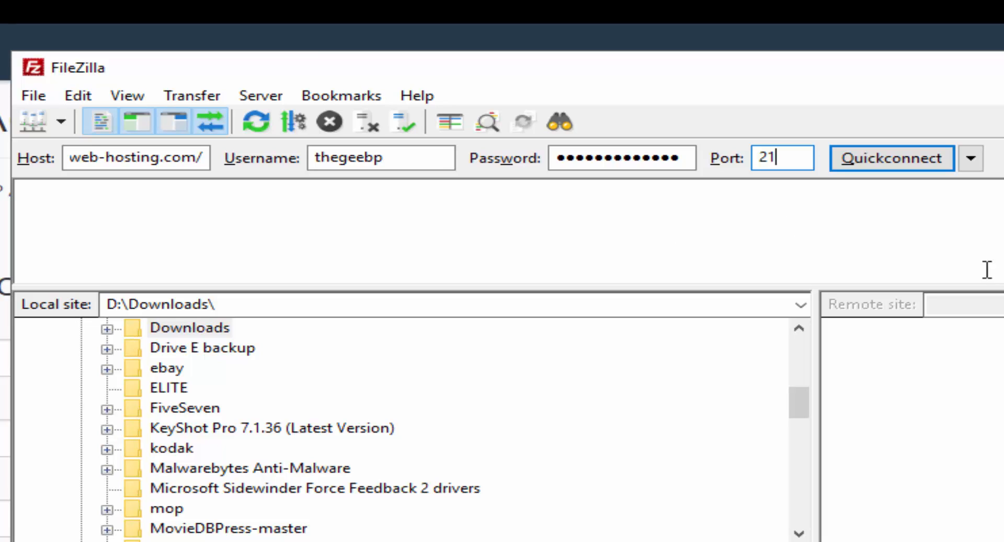
{"action": "left_click", "coordinate": [888, 167]}
{"action": "left_click", "coordinate": [998, 538]}
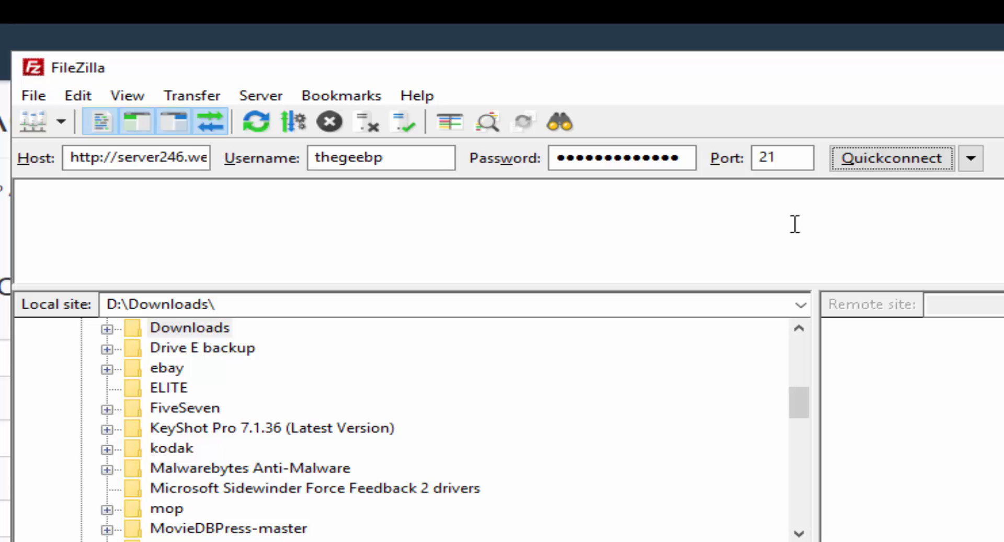
{"action": "mouse_move", "coordinate": [111, 157]}
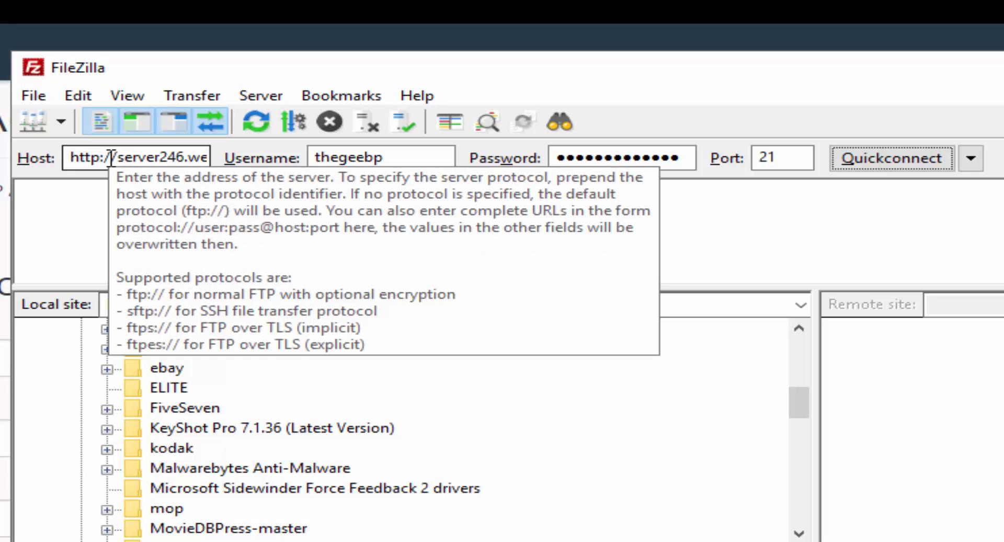
{"action": "left_click", "coordinate": [117, 157]}
{"action": "left_click", "coordinate": [71, 158], "text": "shift"}
{"action": "key", "text": "BackSpace"}
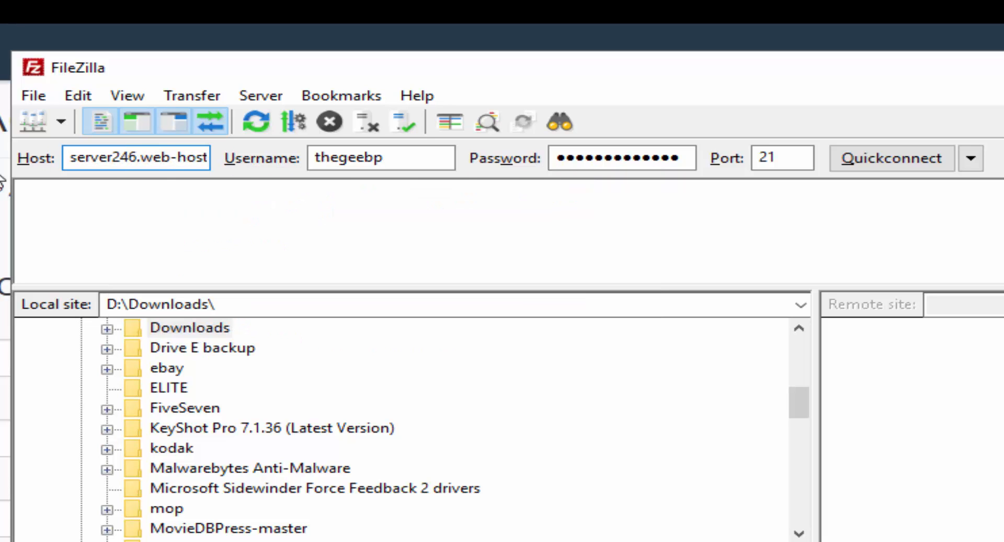
{"action": "left_click", "coordinate": [895, 167]}
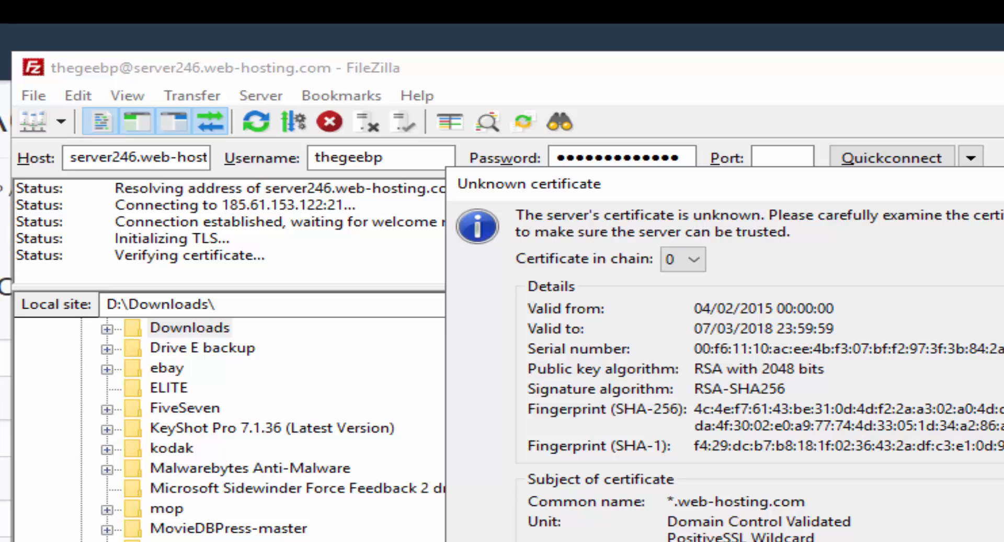
{"action": "key", "text": "Return"}
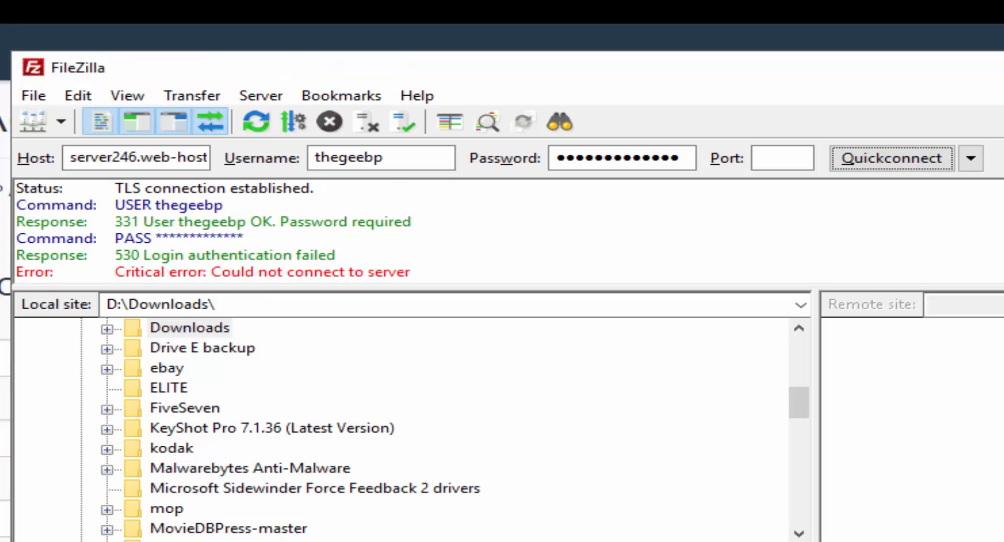
{"action": "key", "text": "alt+Tab"}
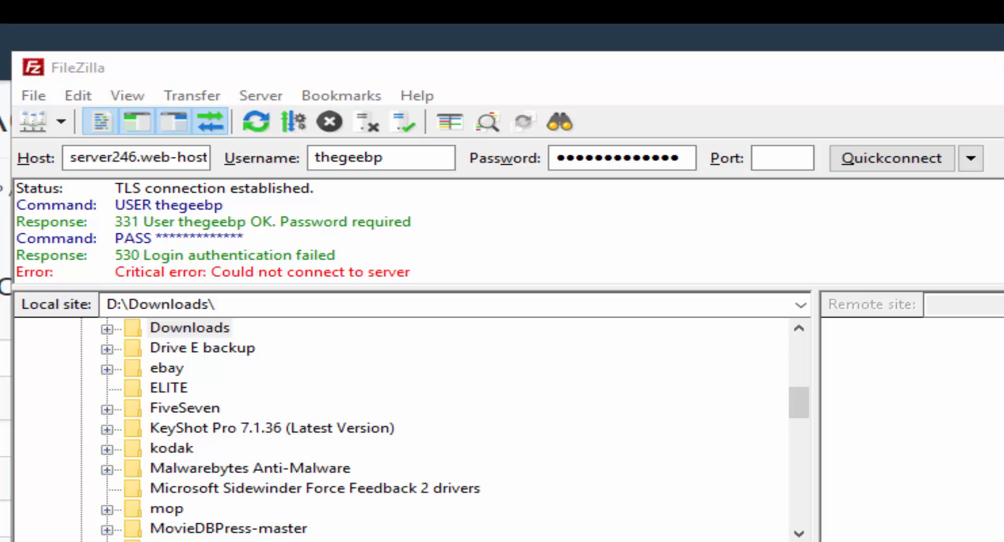
{"action": "left_click_drag", "start_coordinate": [395, 160], "coordinate": [221, 187]}
{"action": "type", "text": "thegeebp"}
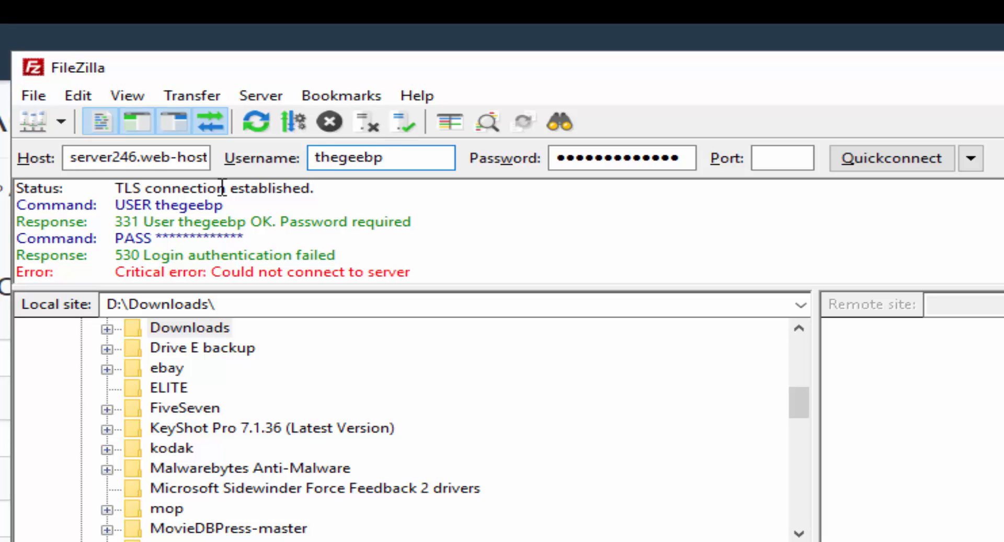
{"action": "key", "text": "alt+Tab"}
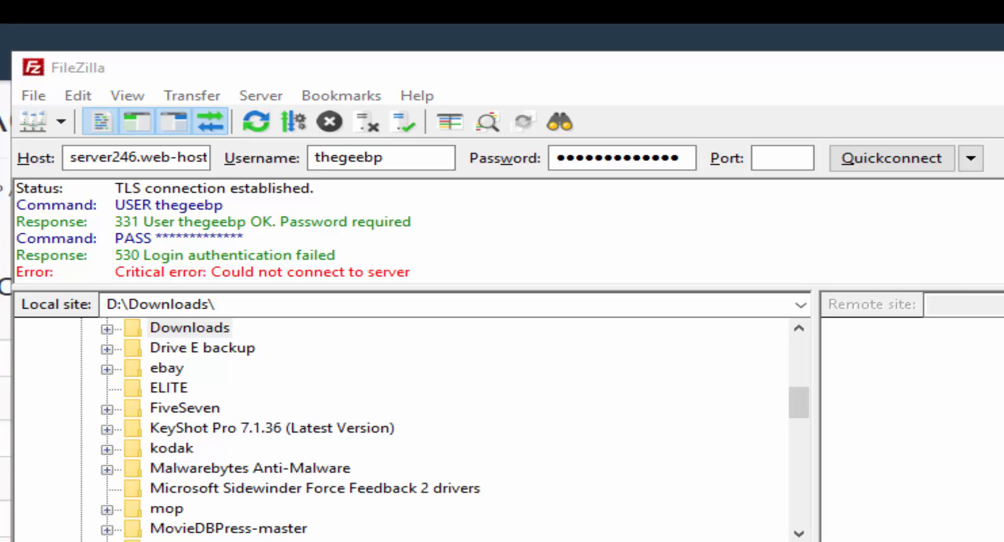
{"action": "left_click", "coordinate": [69, 157]}
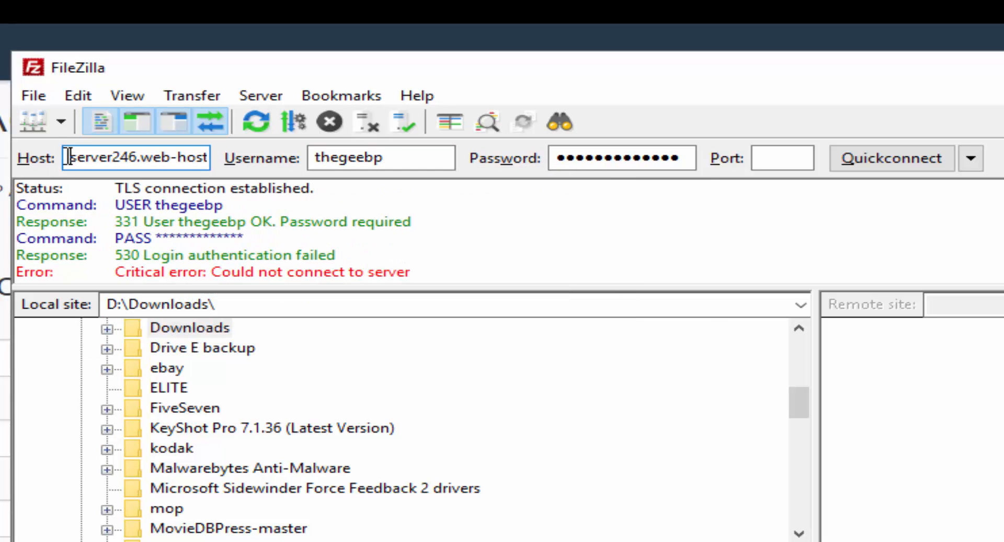
{"action": "double_click", "coordinate": [69, 157]}
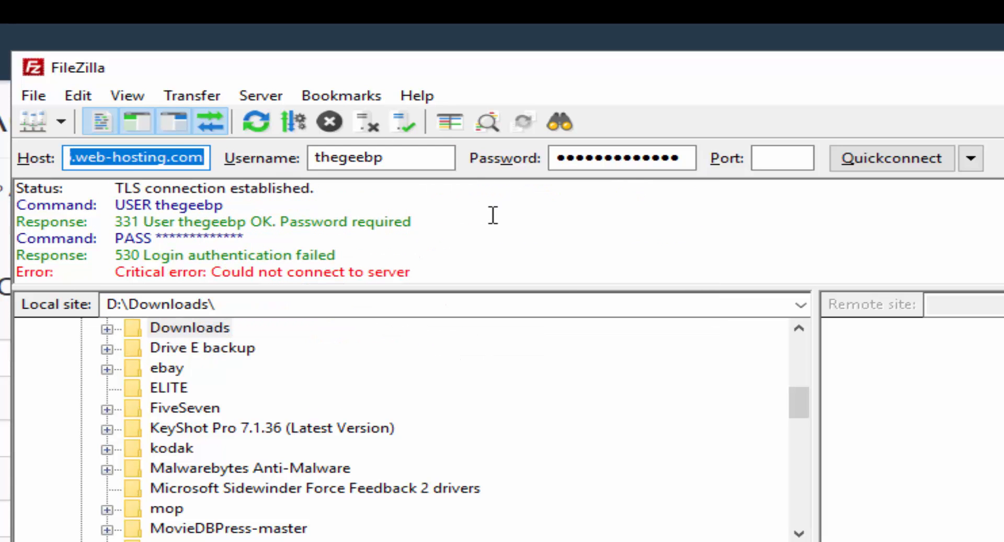
{"action": "key", "text": "End"}
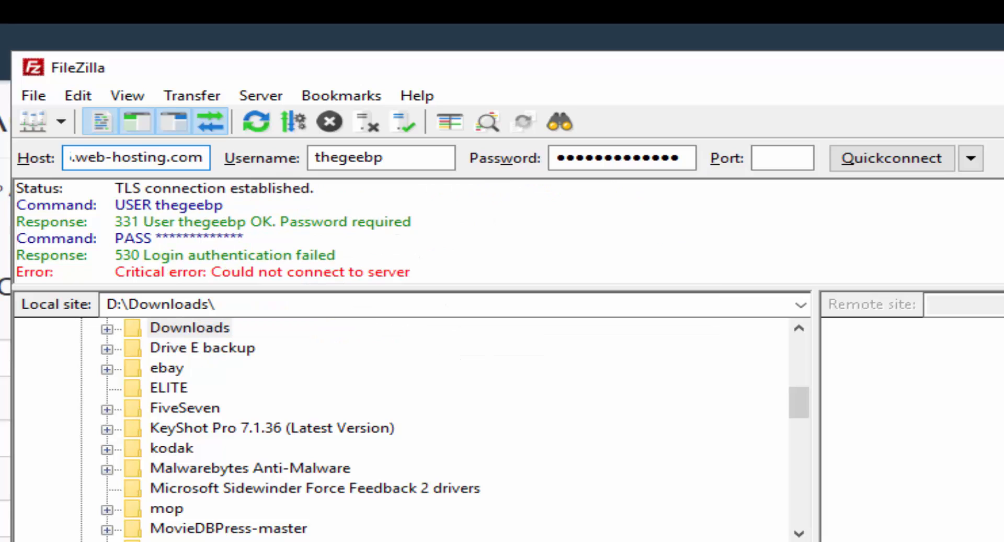
{"action": "key", "text": "alt+Tab"}
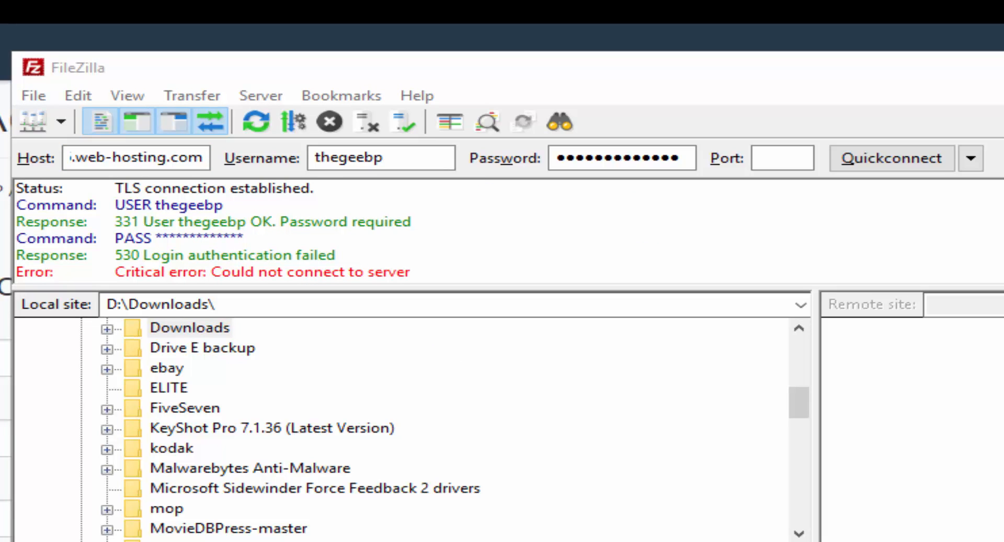
{"action": "left_click_drag", "start_coordinate": [683, 163], "coordinate": [544, 166]}
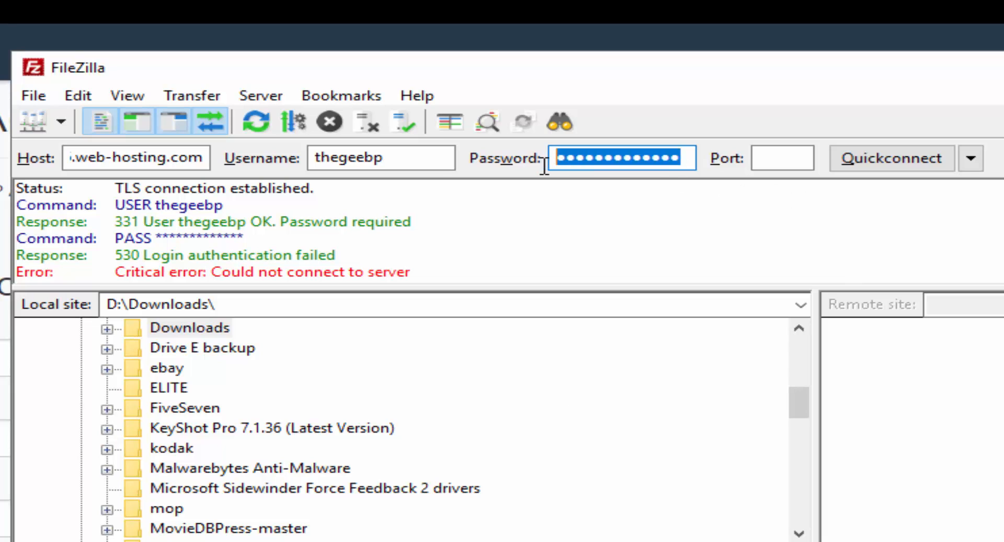
{"action": "key", "text": "ctrl+v"}
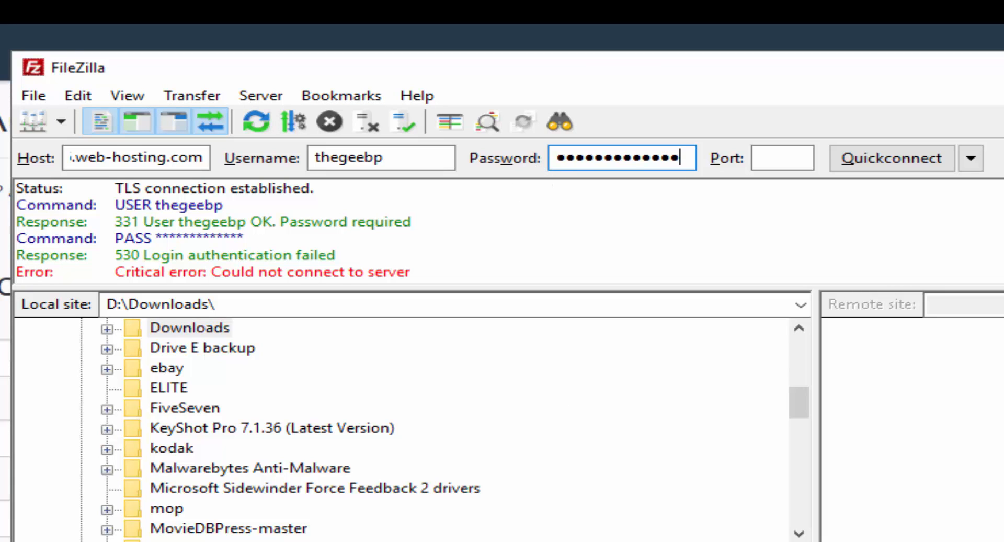
Step: Set the port to 21 and retry the connection to the server
{"action": "left_click", "coordinate": [779, 156]}
{"action": "type", "text": "21"}
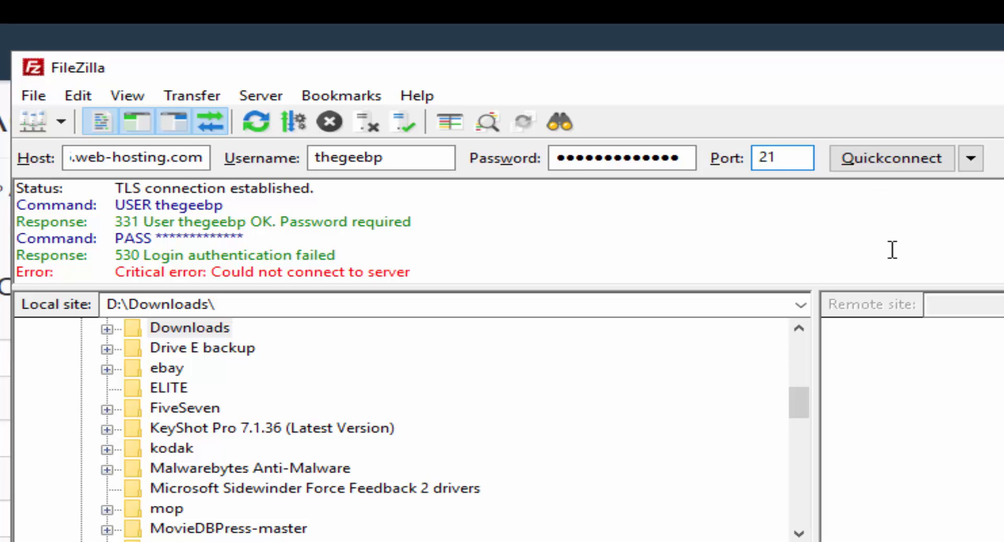
{"action": "left_click", "coordinate": [968, 162]}
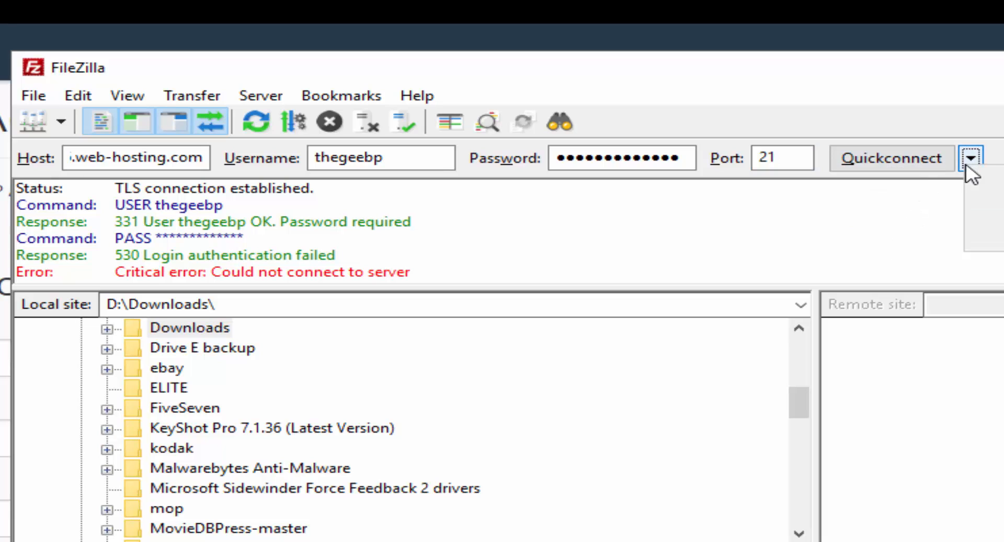
{"action": "left_click", "coordinate": [938, 166]}
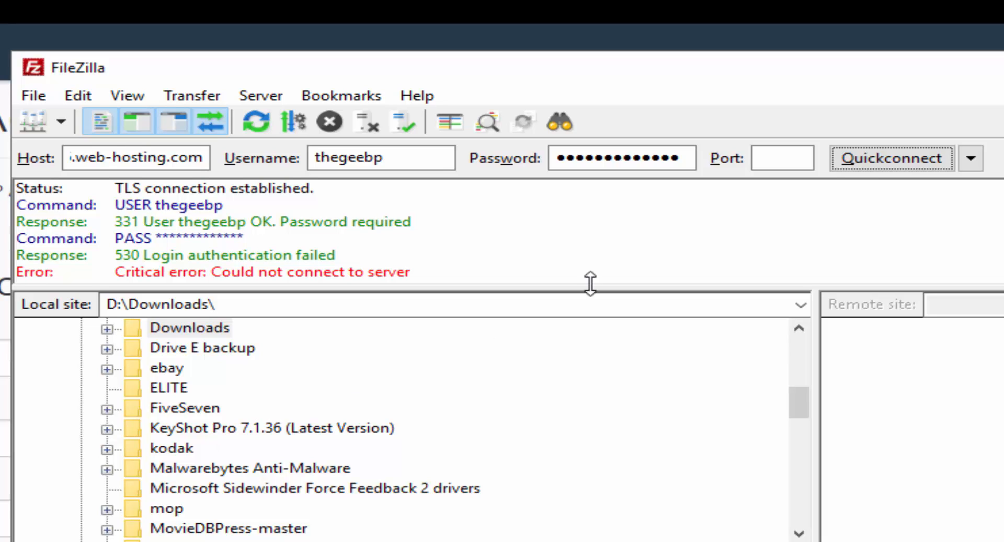
Step: Clear all entries from the Quickconnect connection details
{"action": "left_click", "coordinate": [978, 149]}
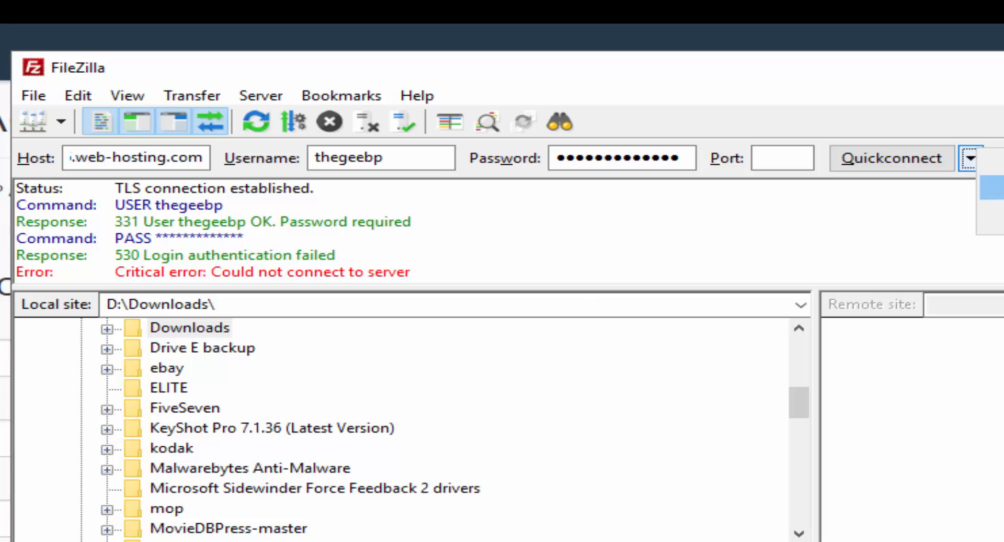
{"action": "left_click", "coordinate": [976, 155]}
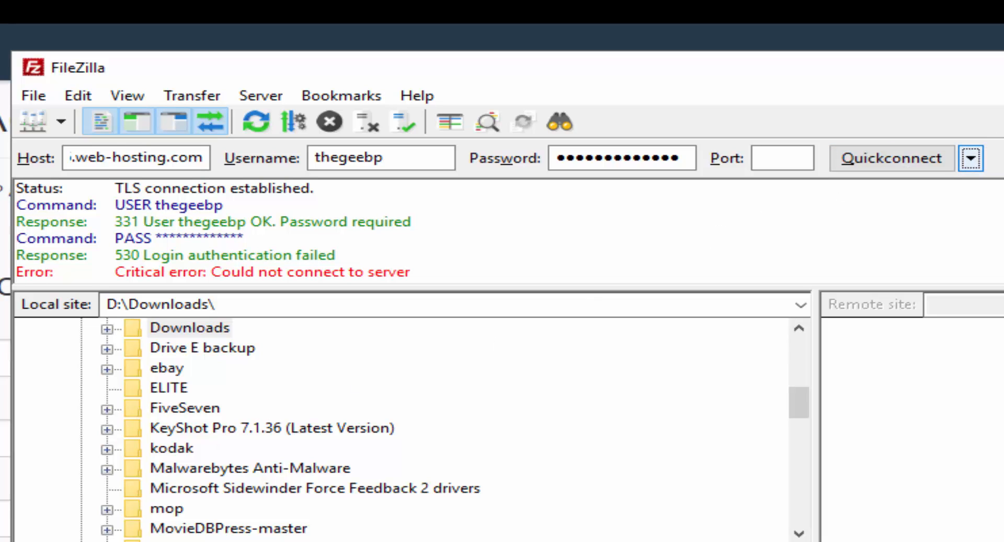
{"action": "left_click", "coordinate": [970, 158]}
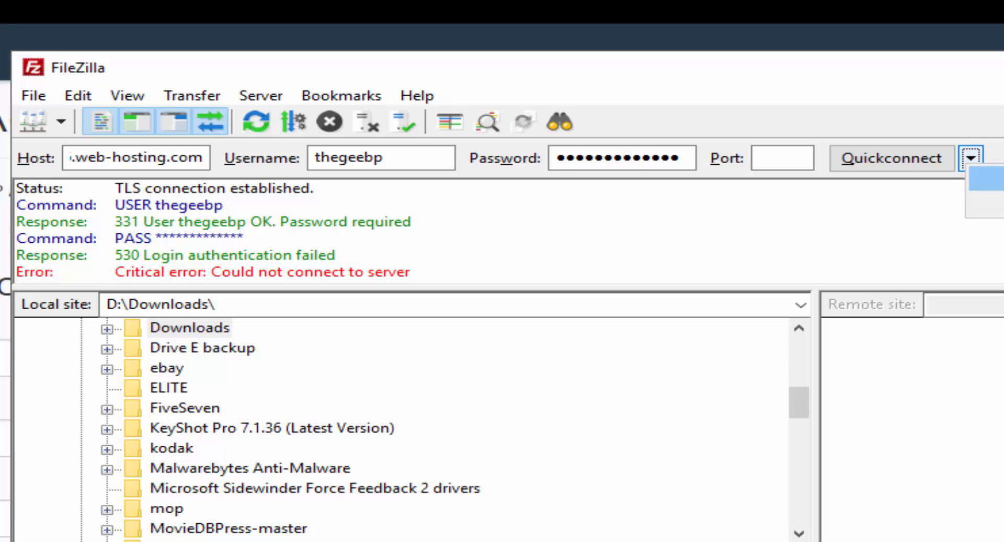
{"action": "left_click", "coordinate": [986, 178]}
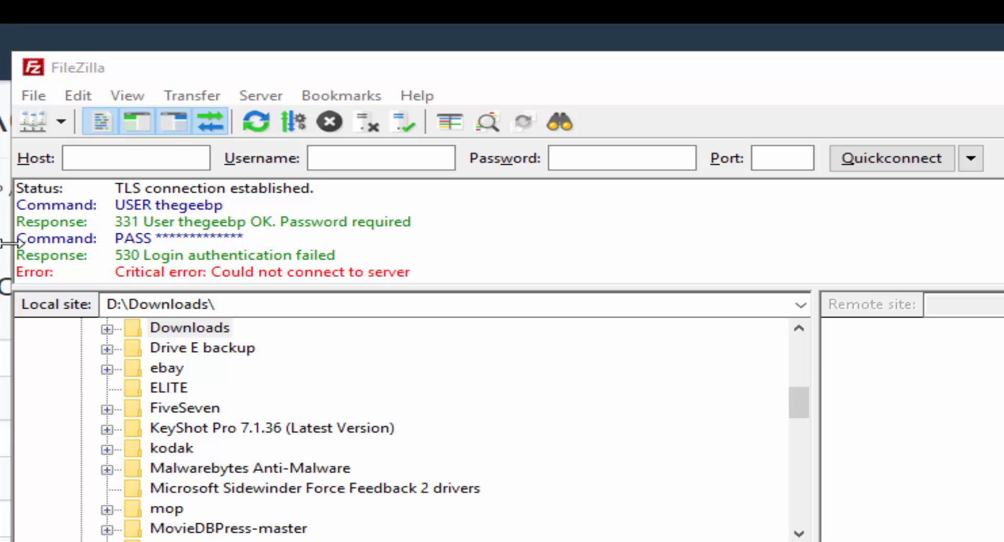
Step: Enter the server246.web-hosting.com address as the host, replacing its http prefix with ftp
{"action": "left_click", "coordinate": [166, 158]}
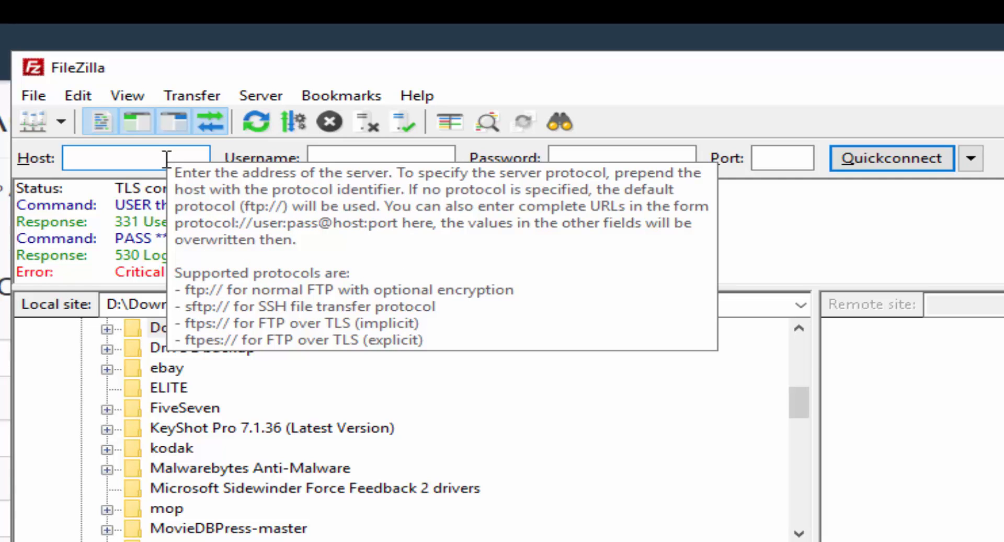
{"action": "type", "text": "web-hosting.com/"}
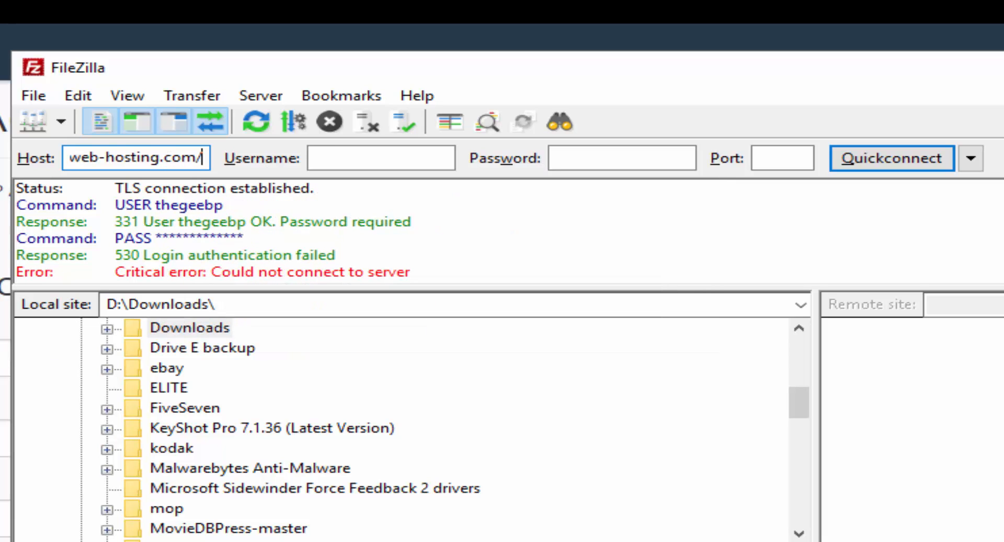
{"action": "left_click", "coordinate": [140, 157]}
{"action": "key", "text": "ctrl+a"}
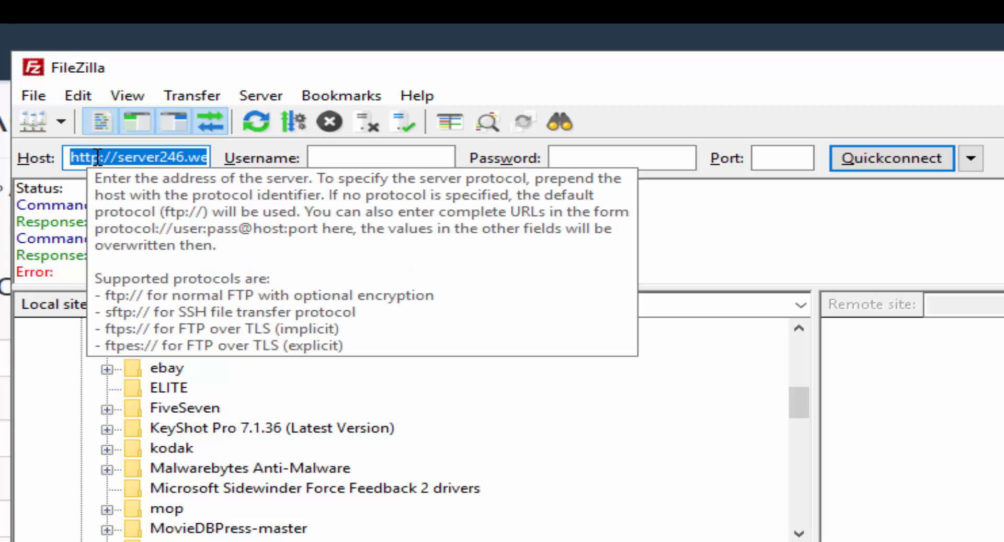
{"action": "left_click", "coordinate": [94, 157]}
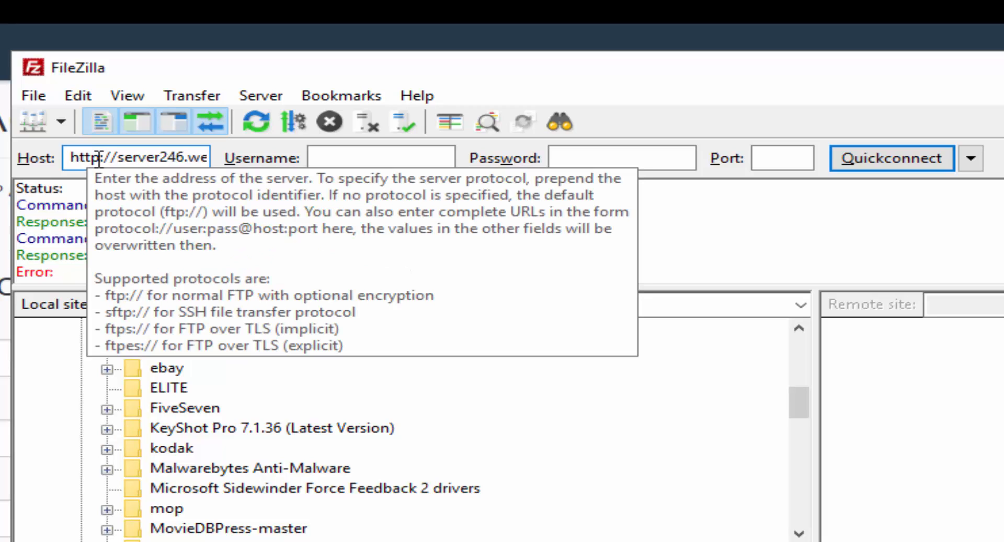
{"action": "double_click", "coordinate": [86, 157]}
{"action": "type", "text": "ftp"}
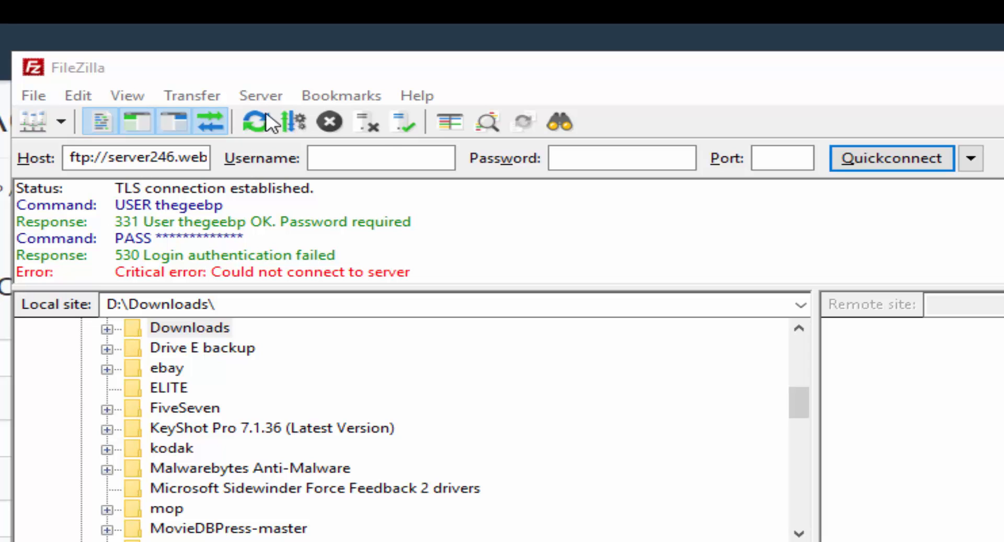
Step: Enter thegeebp as the username without leading spaces and paste the account password
{"action": "left_click", "coordinate": [375, 155]}
{"action": "type", "text": "thegeebp"}
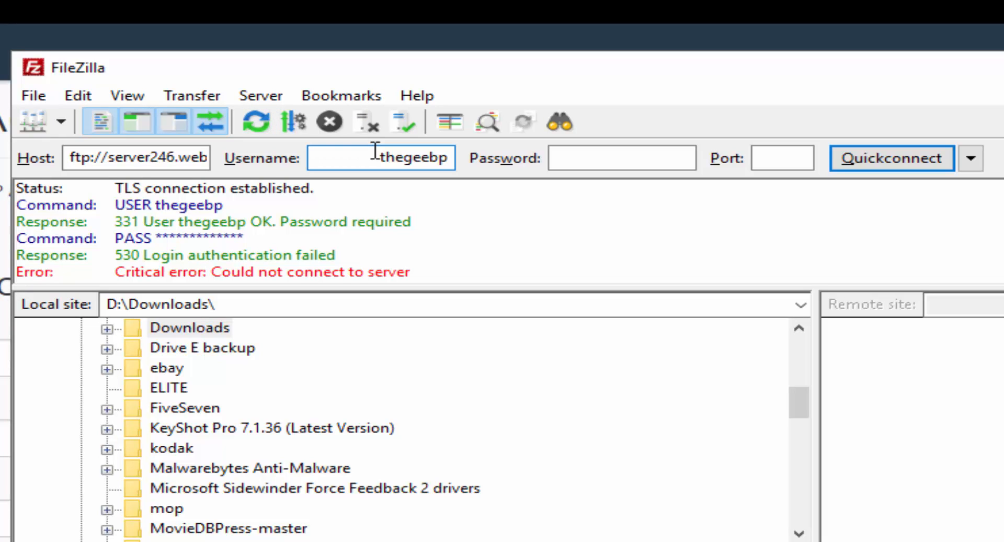
{"action": "left_click", "coordinate": [375, 151]}
{"action": "key", "text": "BackSpace"}
{"action": "key", "text": "alt+Tab"}
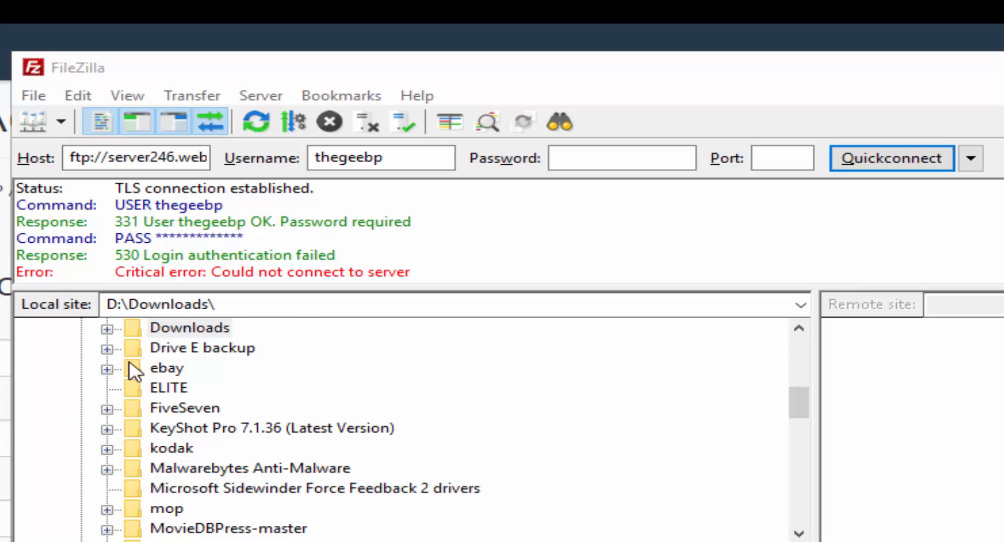
{"action": "left_click", "coordinate": [647, 152]}
{"action": "key", "text": "ctrl+v"}
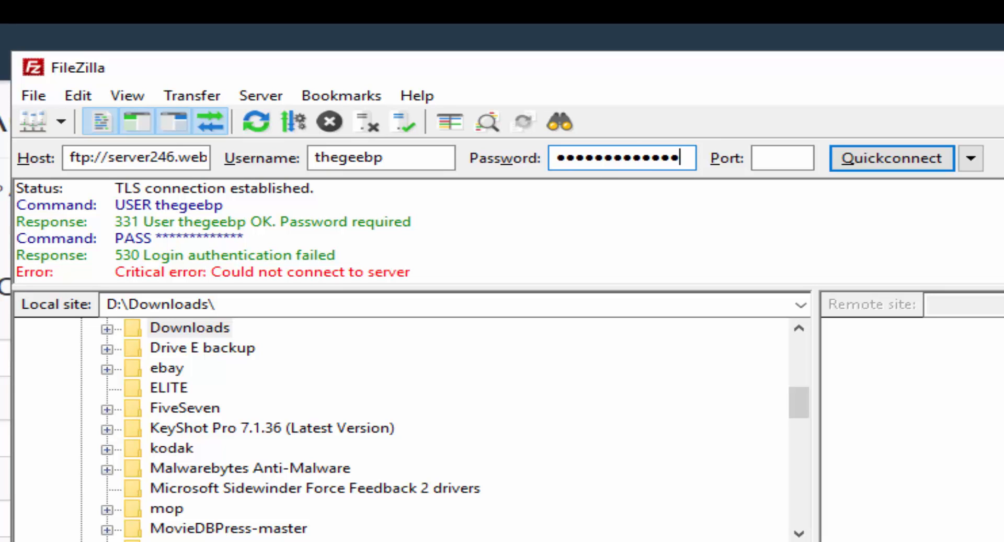
Step: Set the port to 21 and connect to the FTP server
{"action": "key", "text": "alt+Tab"}
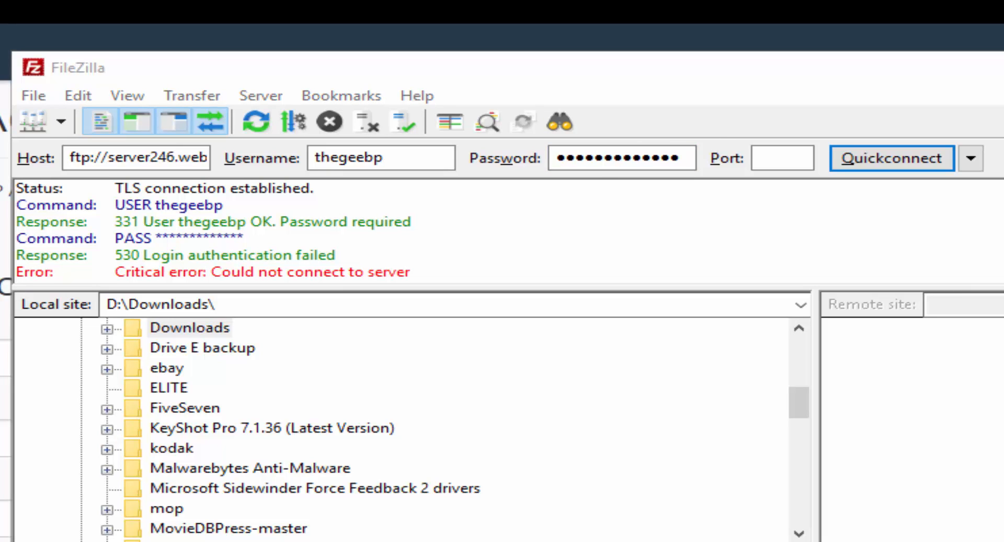
{"action": "left_click", "coordinate": [803, 158]}
{"action": "type", "text": "21"}
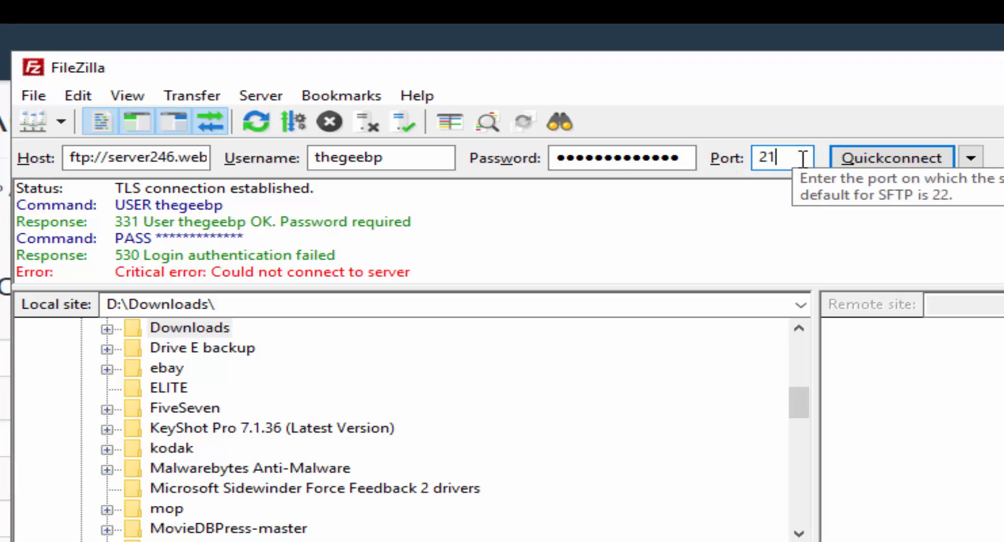
{"action": "left_click", "coordinate": [922, 164]}
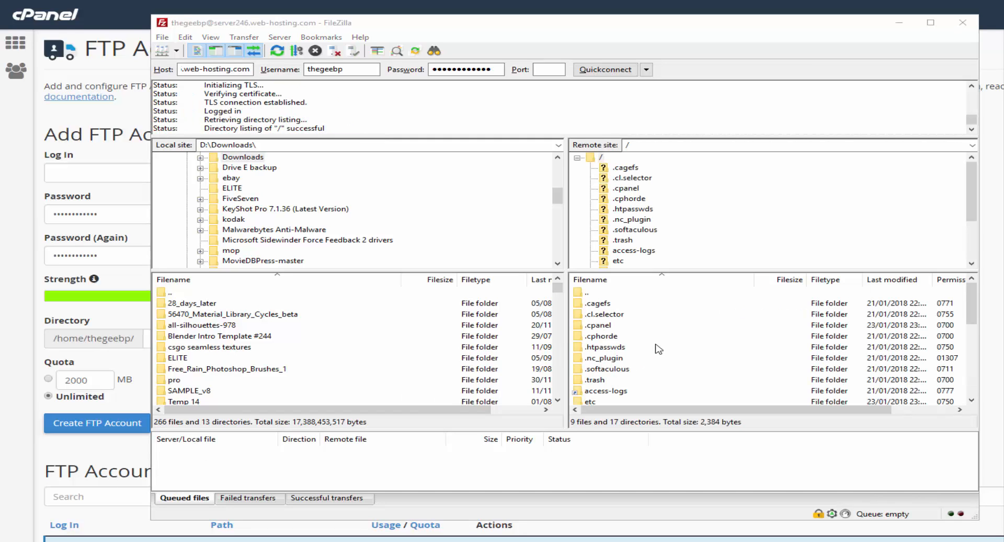
Step: Look through the files and folders in the remote server's root directory
{"action": "scroll", "coordinate": [660, 347], "scroll_direction": "down", "scroll_amount": 5}
{"action": "scroll", "coordinate": [667, 341], "scroll_direction": "up", "scroll_amount": 5}
{"action": "scroll", "coordinate": [706, 340], "scroll_direction": "down", "scroll_amount": 5}
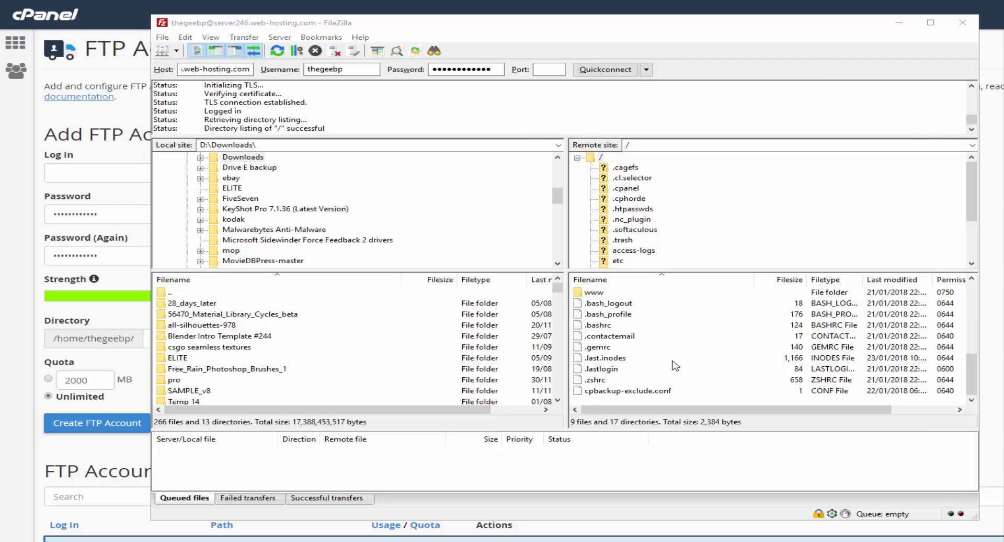
{"action": "scroll", "coordinate": [673, 364], "scroll_direction": "up", "scroll_amount": 3}
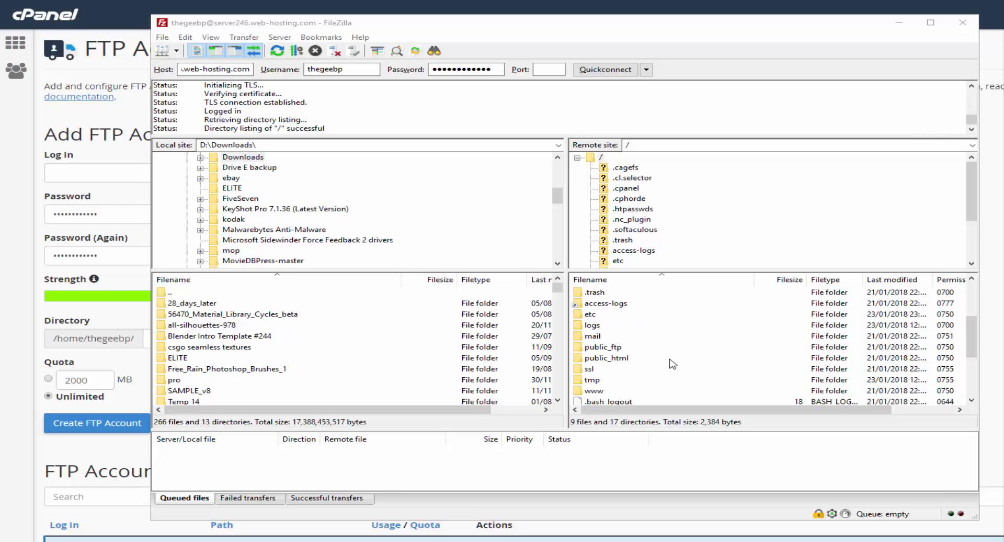
{"action": "scroll", "coordinate": [673, 363], "scroll_direction": "up", "scroll_amount": 3}
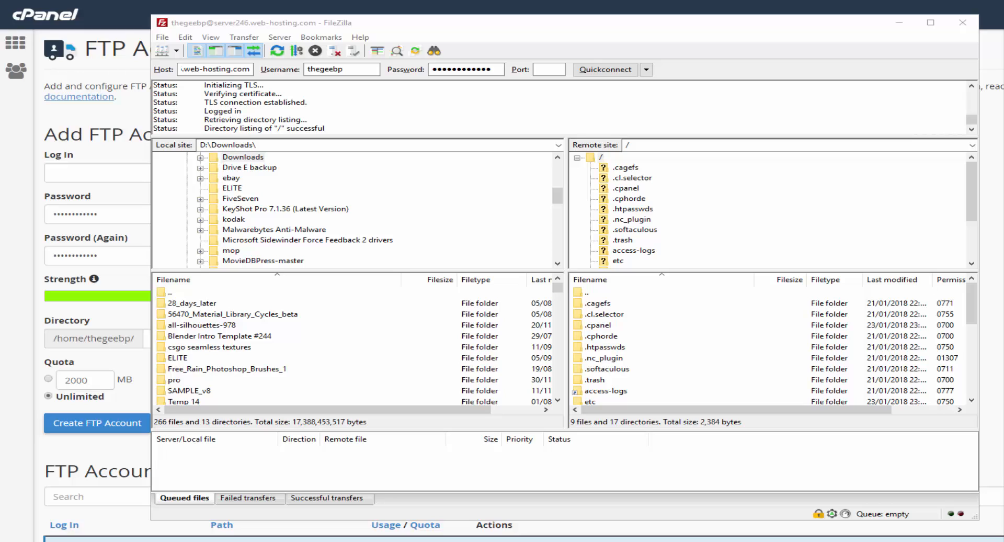
{"action": "scroll", "coordinate": [464, 399], "scroll_direction": "down", "scroll_amount": 2}
{"action": "scroll", "coordinate": [465, 399], "scroll_direction": "up", "scroll_amount": 2}
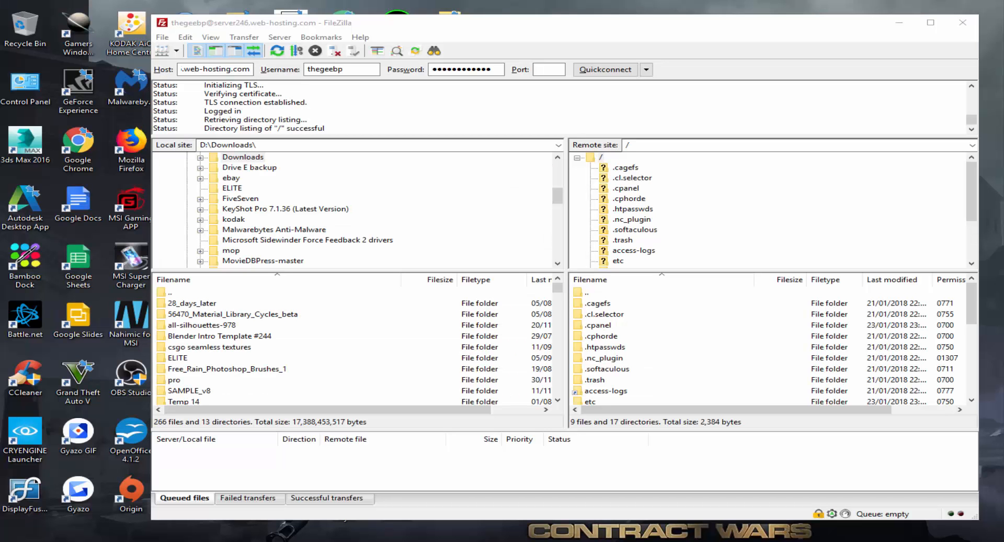
{"action": "left_click_drag", "start_coordinate": [1003, 99], "coordinate": [66, 215]}
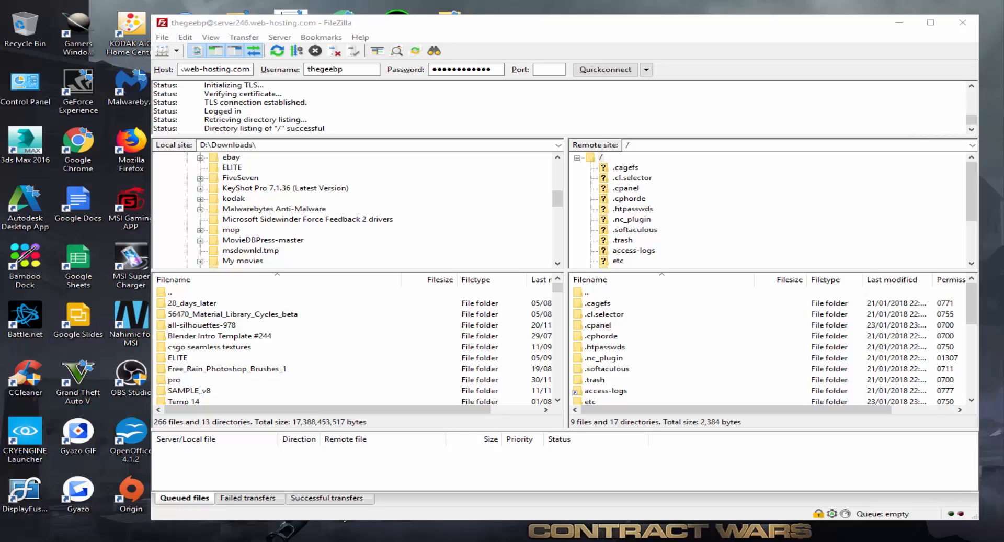
Step: Inspect backup-1.20.2018_20-02-57_asceguvk.tar from New folder in WinRAR and queue it for upload to the server's root directory
{"action": "left_click_drag", "start_coordinate": [322, 175], "coordinate": [487, 208]}
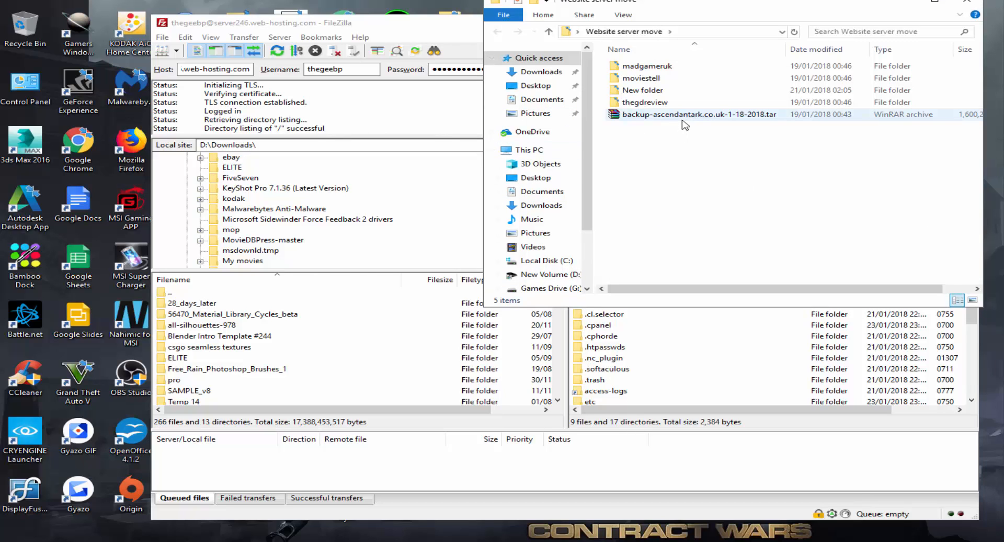
{"action": "double_click", "coordinate": [682, 90]}
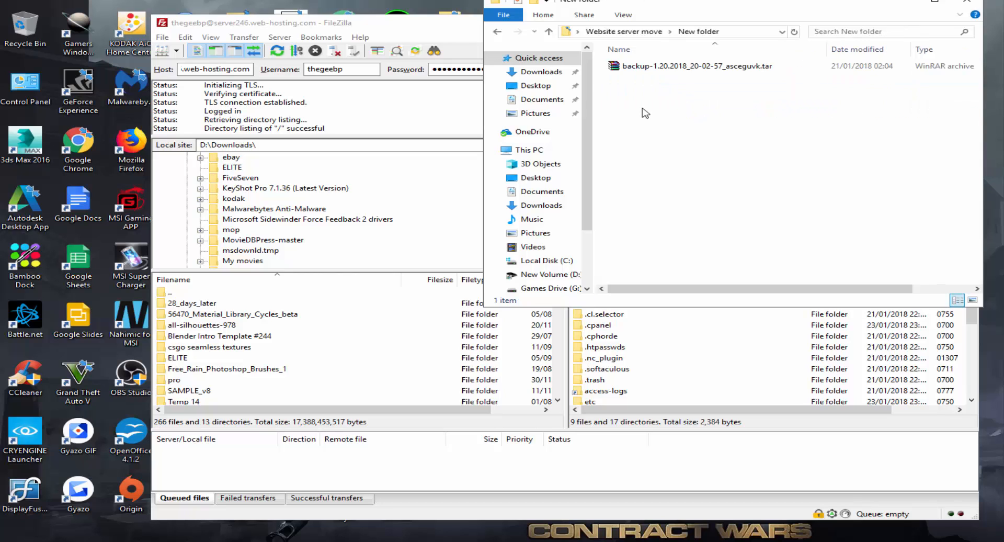
{"action": "left_click", "coordinate": [685, 67]}
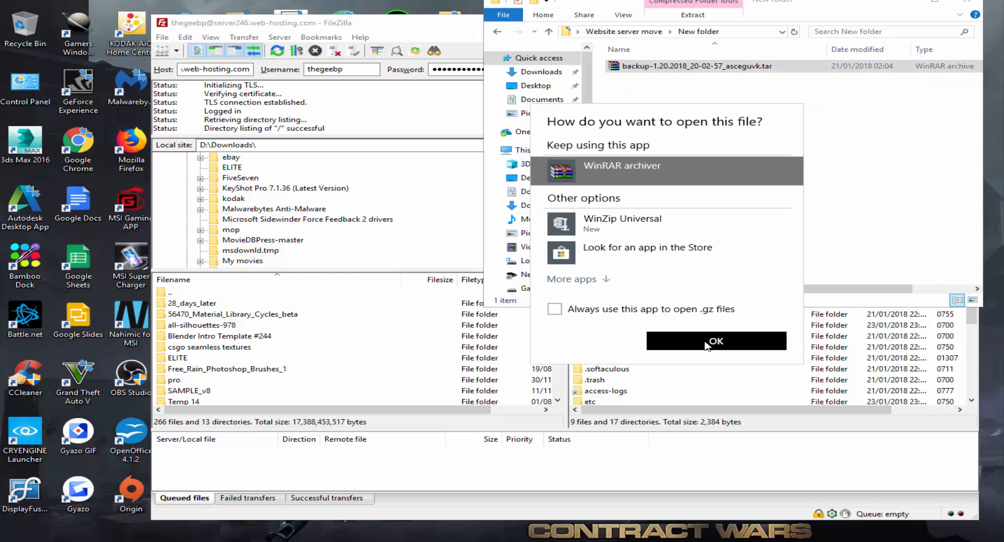
{"action": "left_click", "coordinate": [707, 344]}
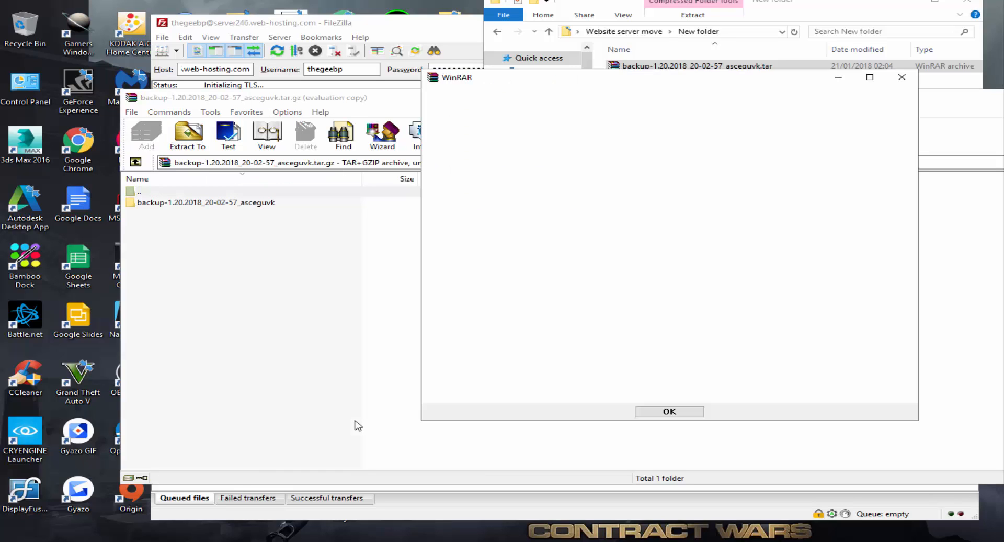
{"action": "left_click", "coordinate": [901, 77]}
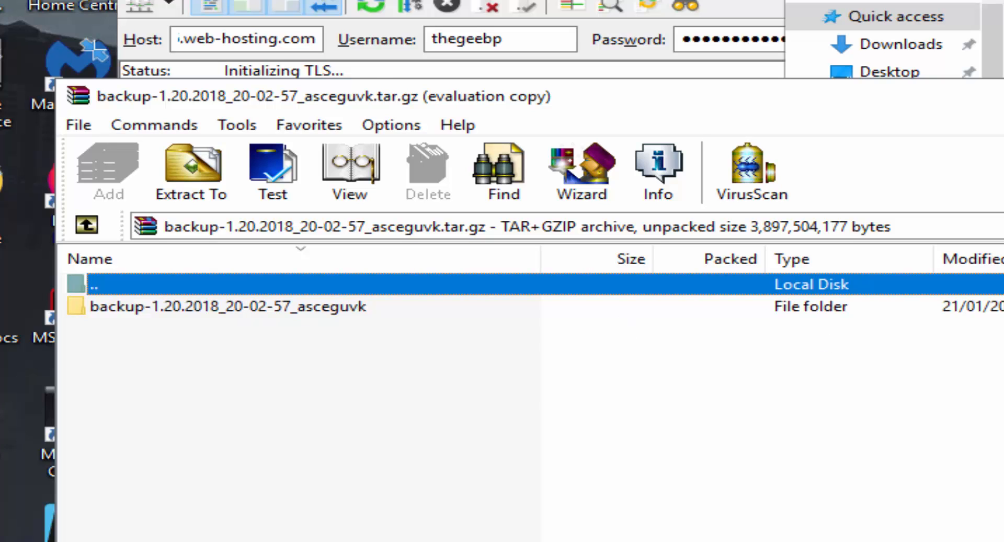
{"action": "key", "text": "alt+F4"}
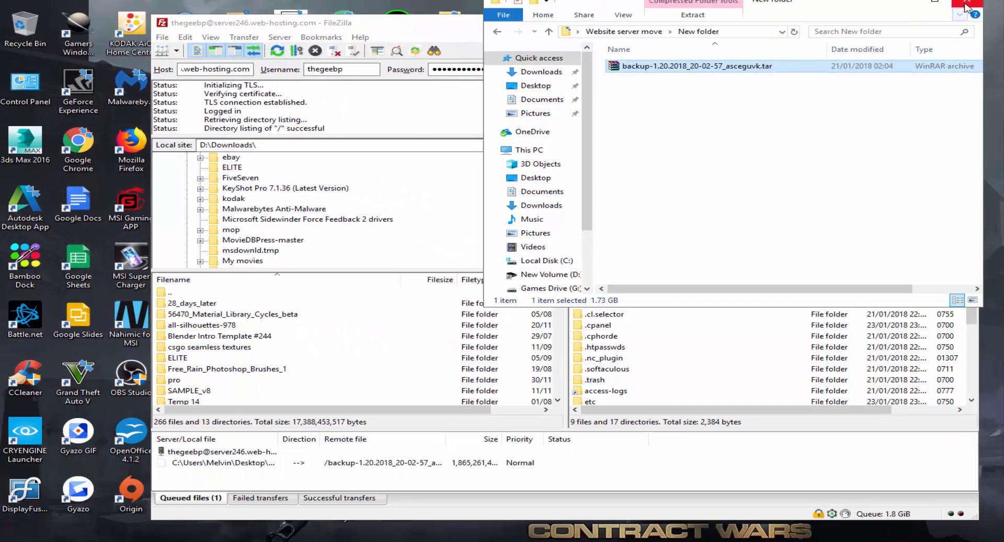
{"action": "left_click", "coordinate": [966, 7]}
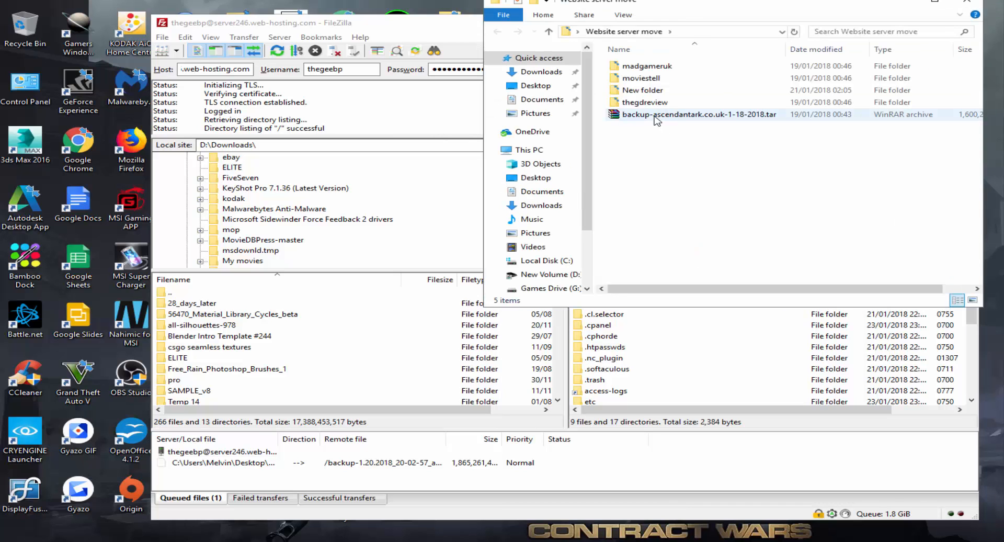
Step: Look through the contents of backup-ascendantark.co.uk-1-18-2018.tar in WinRAR, then close the archive and its folder
{"action": "double_click", "coordinate": [657, 115]}
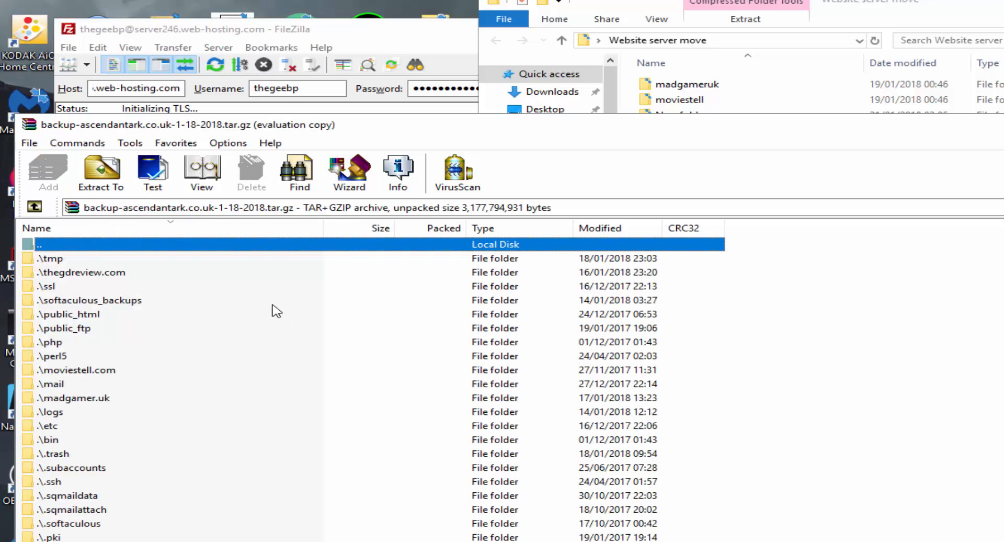
{"action": "scroll", "coordinate": [280, 316], "scroll_direction": "down", "scroll_amount": 4}
{"action": "scroll", "coordinate": [282, 329], "scroll_direction": "down", "scroll_amount": 1}
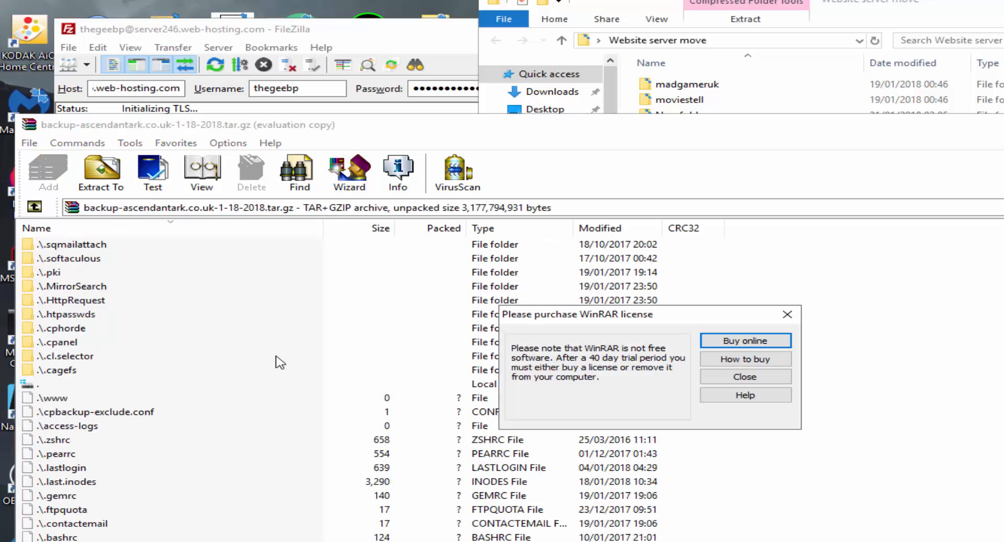
{"action": "left_click", "coordinate": [753, 376]}
{"action": "left_click", "coordinate": [1003, 124]}
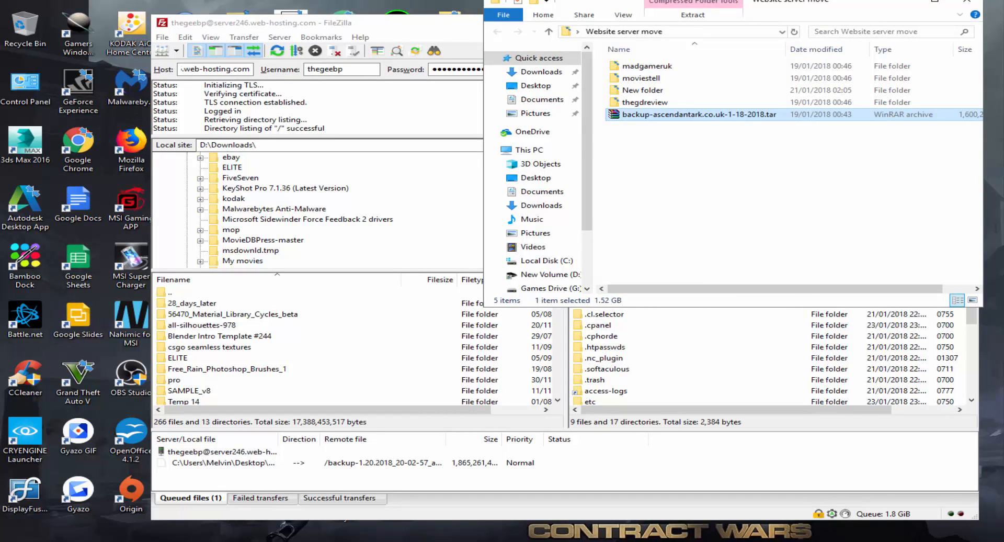
{"action": "left_click", "coordinate": [967, 2]}
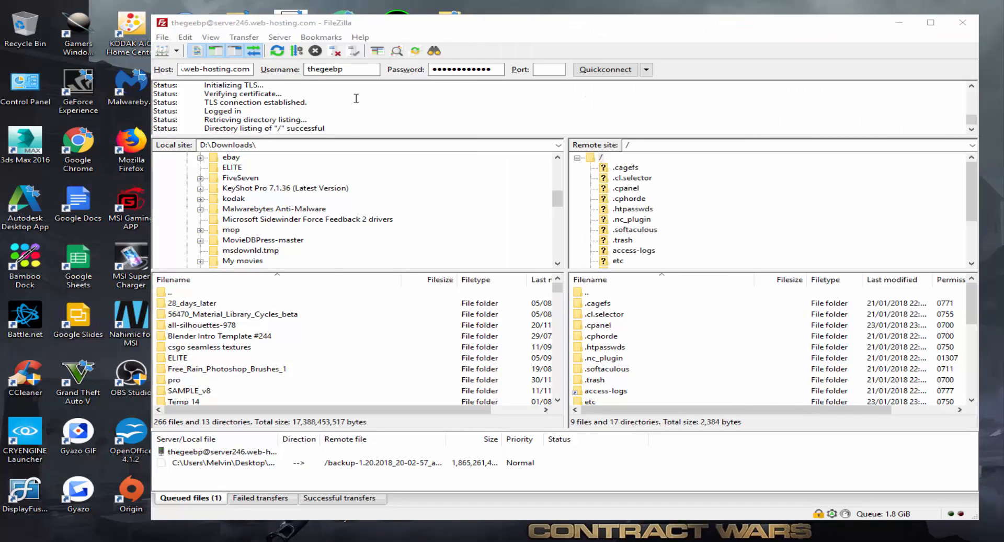
Step: Process the transfer queue to upload the backup archive and check for it in the remote root directory
{"action": "left_click", "coordinate": [244, 40]}
{"action": "left_click", "coordinate": [245, 40]}
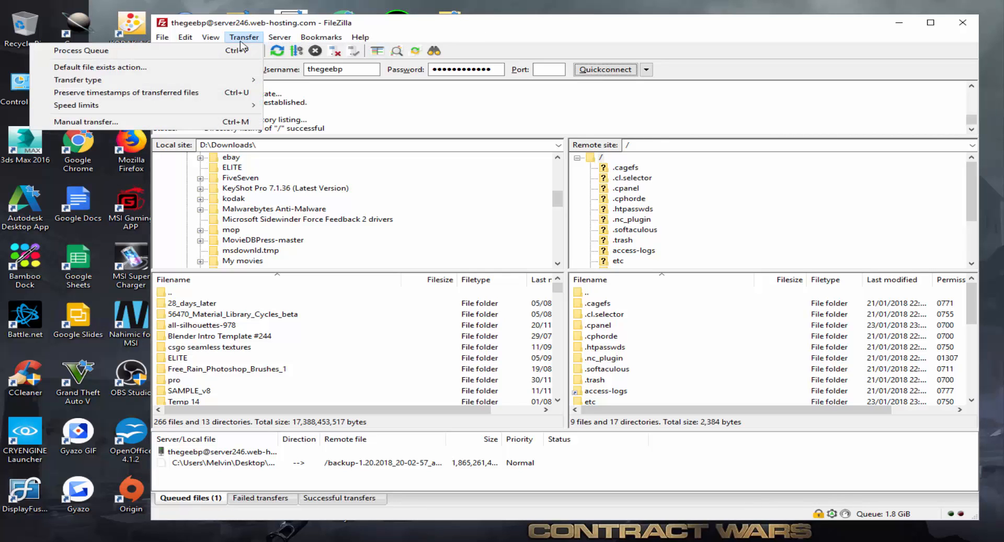
{"action": "left_click", "coordinate": [189, 56]}
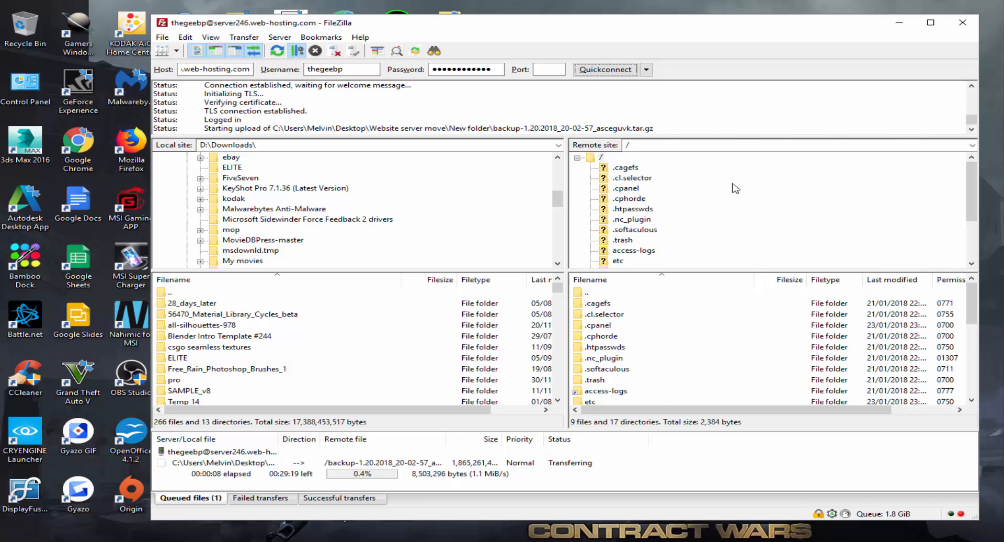
{"action": "scroll", "coordinate": [682, 350], "scroll_direction": "down", "scroll_amount": 5}
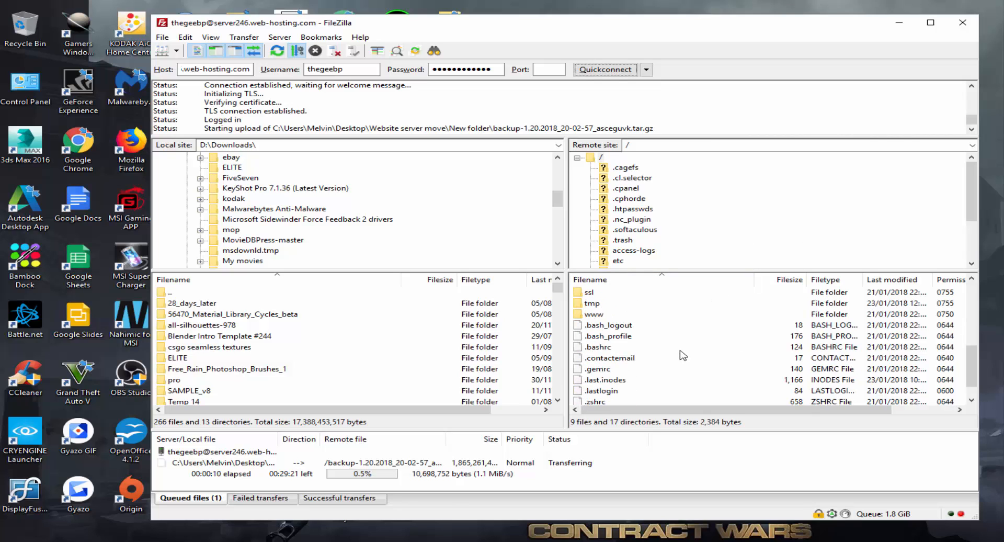
{"action": "scroll", "coordinate": [683, 355], "scroll_direction": "up", "scroll_amount": 5}
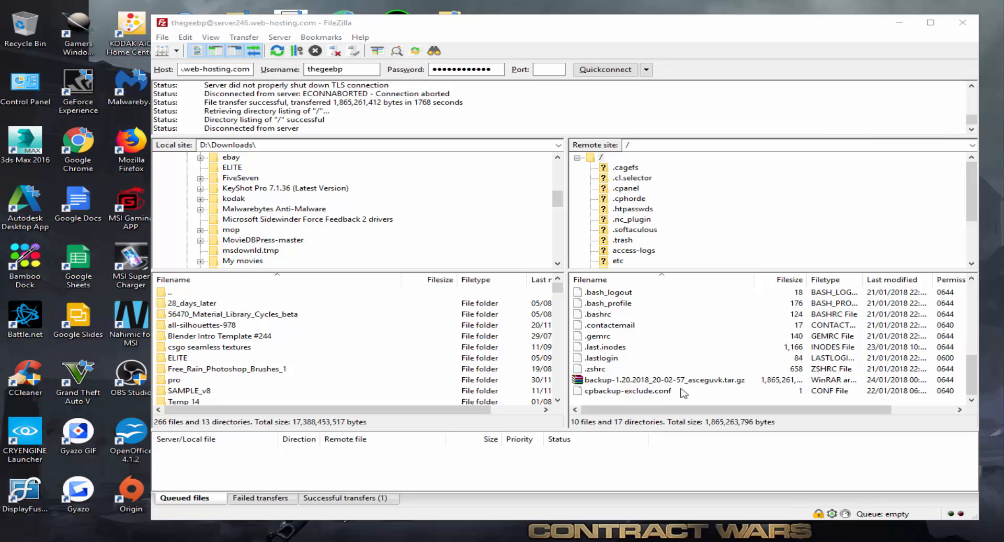
{"action": "scroll", "coordinate": [684, 381], "scroll_direction": "up", "scroll_amount": 6}
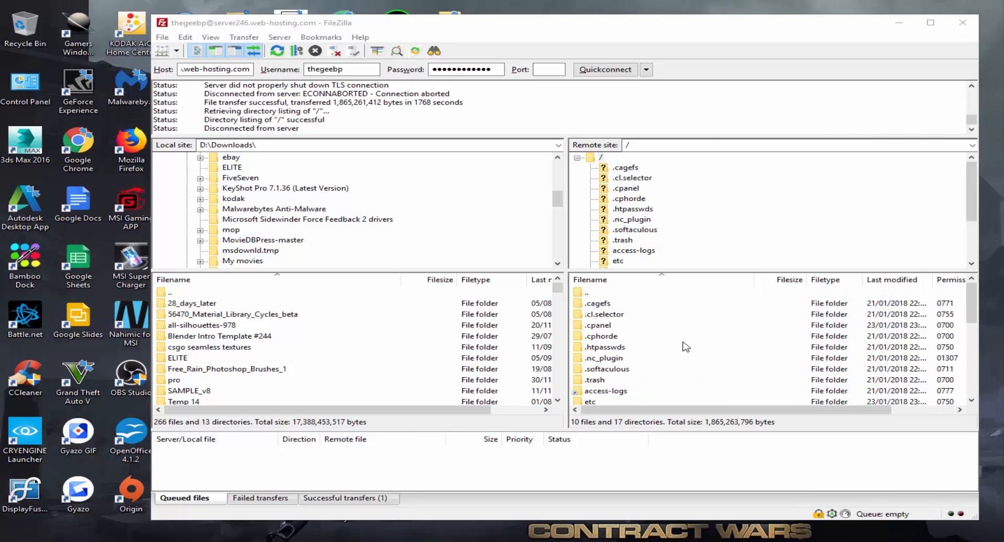
{"action": "scroll", "coordinate": [685, 366], "scroll_direction": "down", "scroll_amount": 5}
{"action": "scroll", "coordinate": [686, 347], "scroll_direction": "down", "scroll_amount": 1}
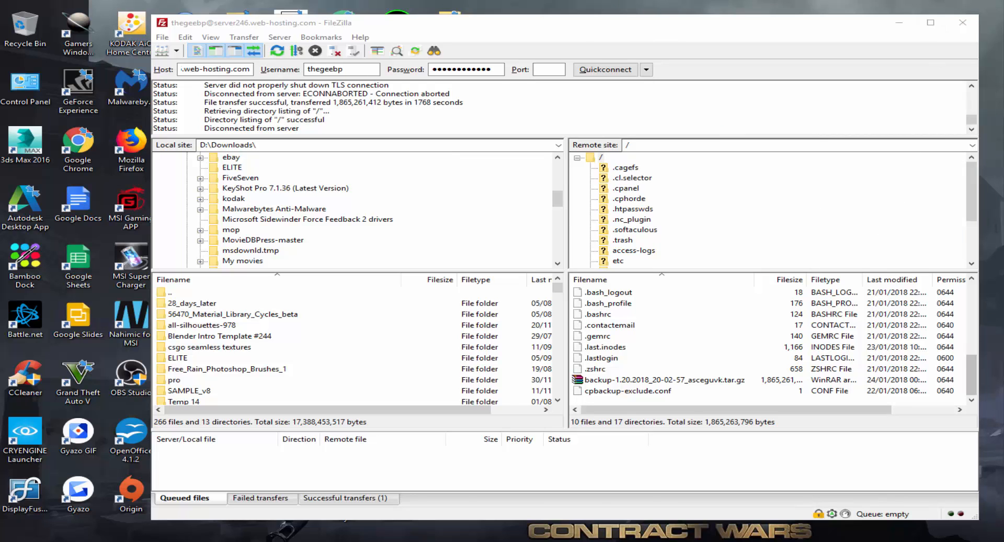
Step: Close FileZilla and return to the cPanel home page in the browser
{"action": "left_click", "coordinate": [963, 23]}
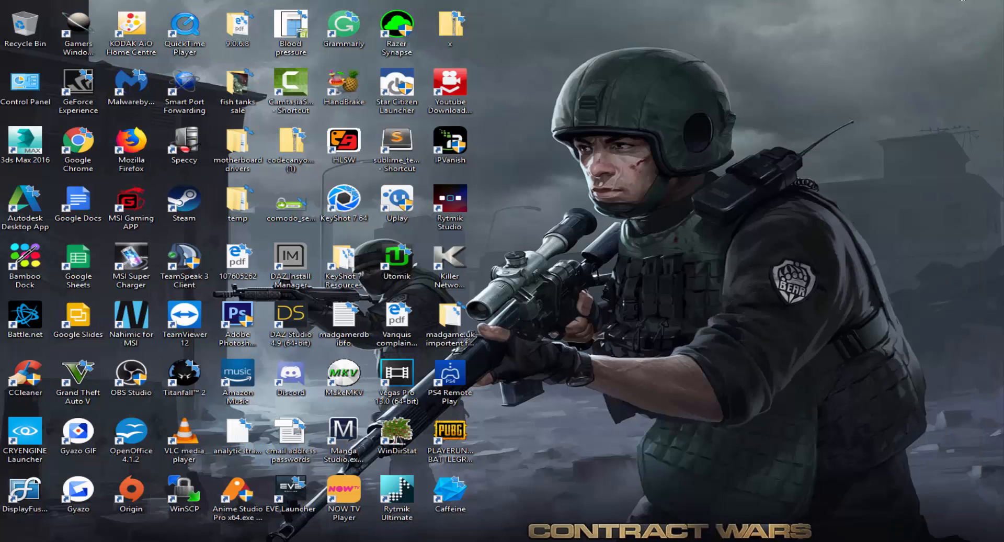
{"action": "left_click", "coordinate": [525, 515]}
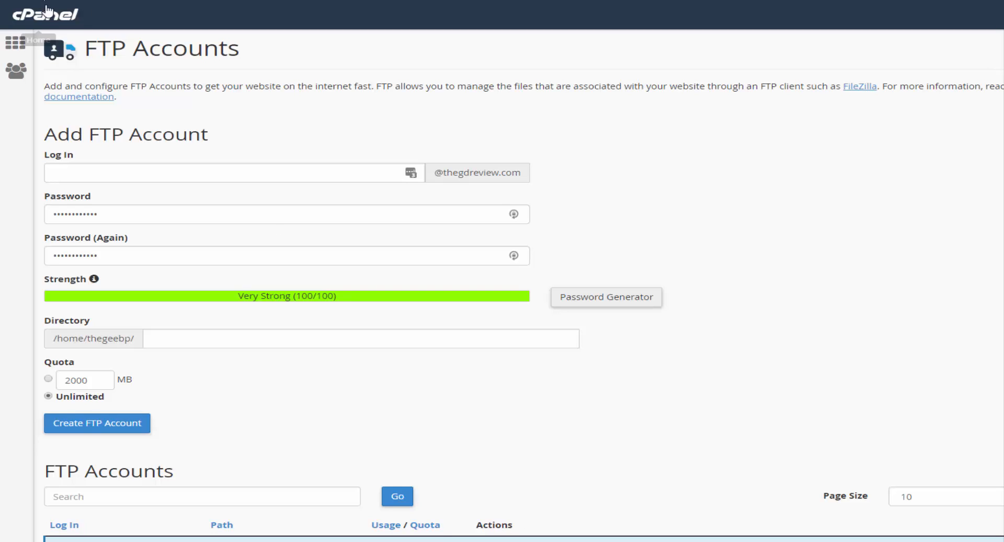
{"action": "left_click", "coordinate": [41, 15]}
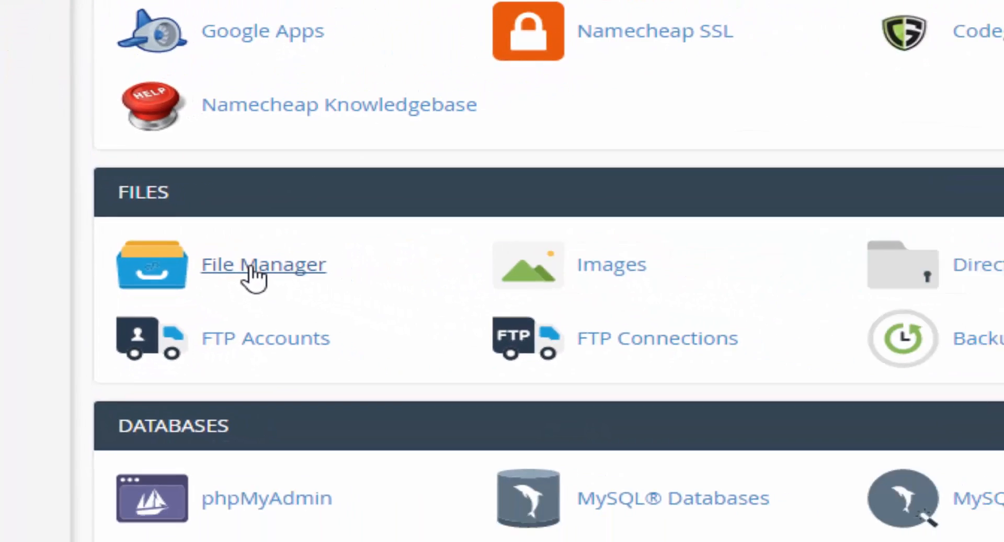
Step: Open File Manager and save its preferences with Show Hidden Files (dotfiles) enabled
{"action": "left_click", "coordinate": [357, 299]}
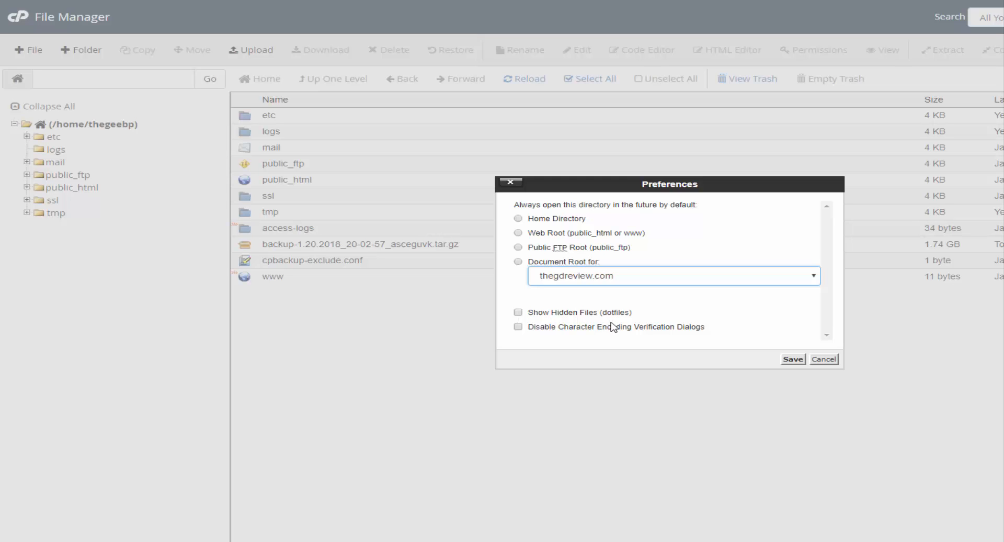
{"action": "left_click", "coordinate": [518, 312]}
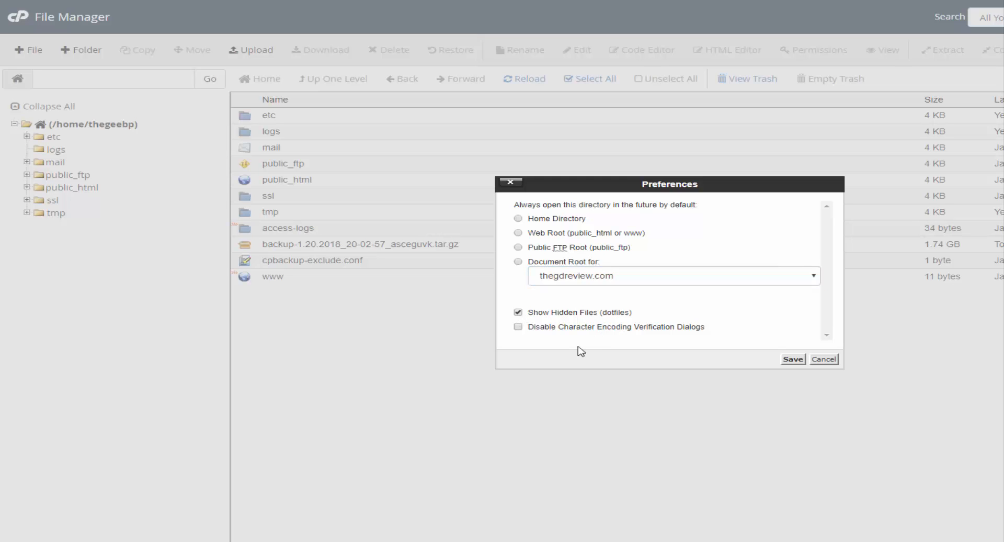
{"action": "left_click", "coordinate": [793, 359]}
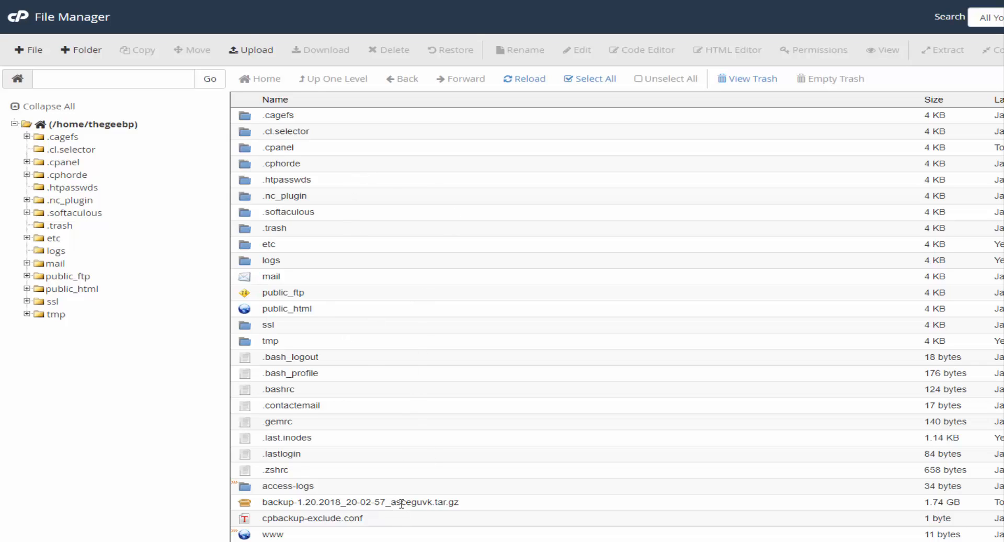
Step: Extract backup-1.20.2018_20-02-57_asceguvk.tar.gz into the home directory and review the list of extracted files
{"action": "left_click", "coordinate": [339, 500]}
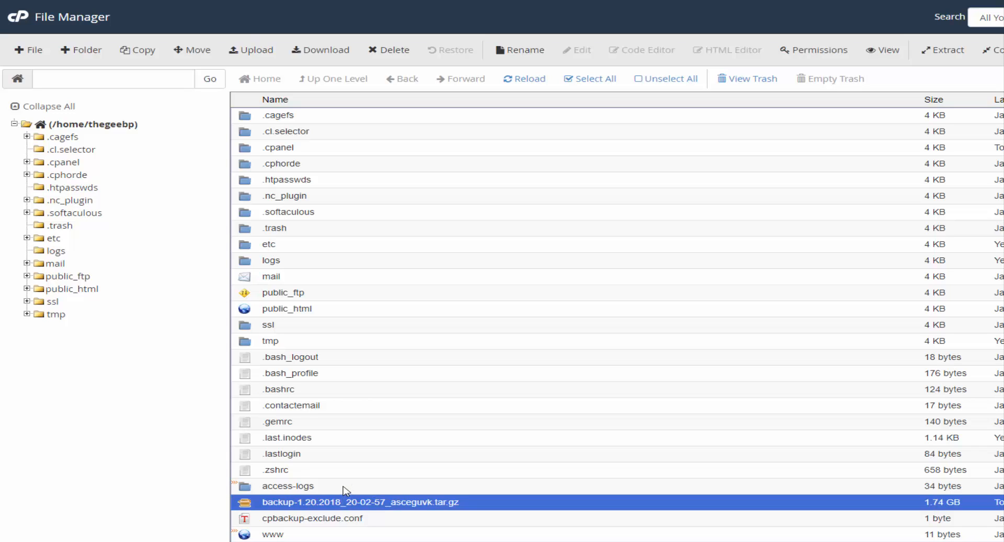
{"action": "right_click", "coordinate": [309, 501]}
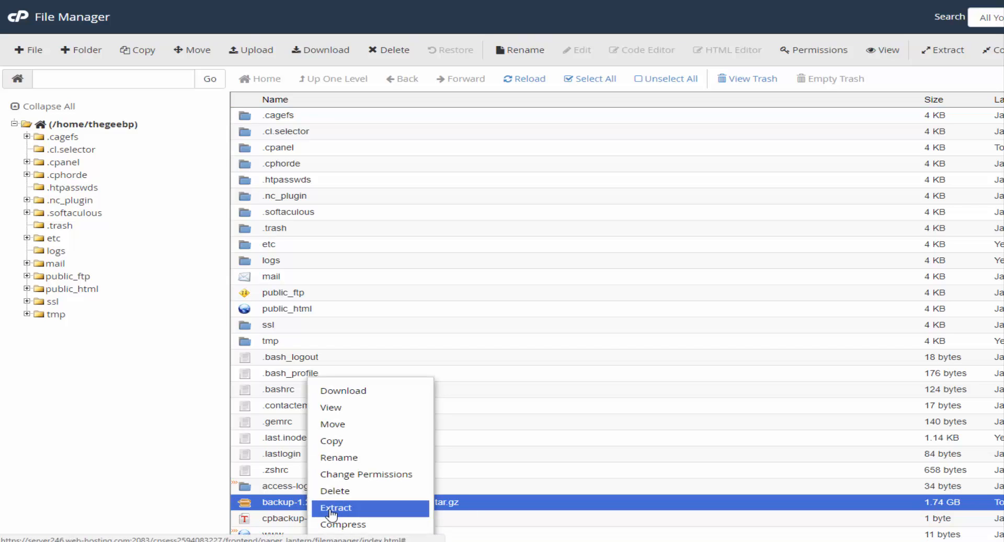
{"action": "left_click", "coordinate": [331, 509]}
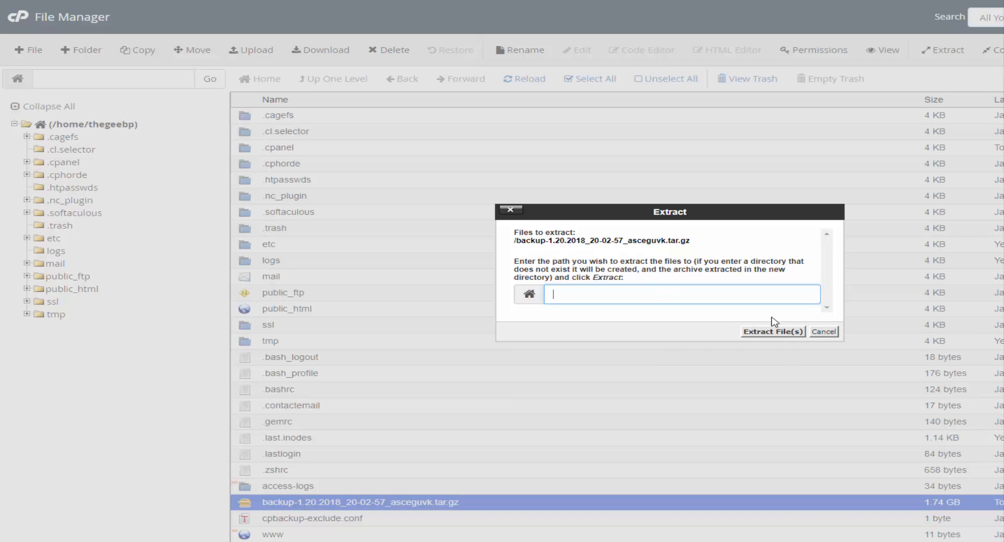
{"action": "left_click", "coordinate": [771, 333]}
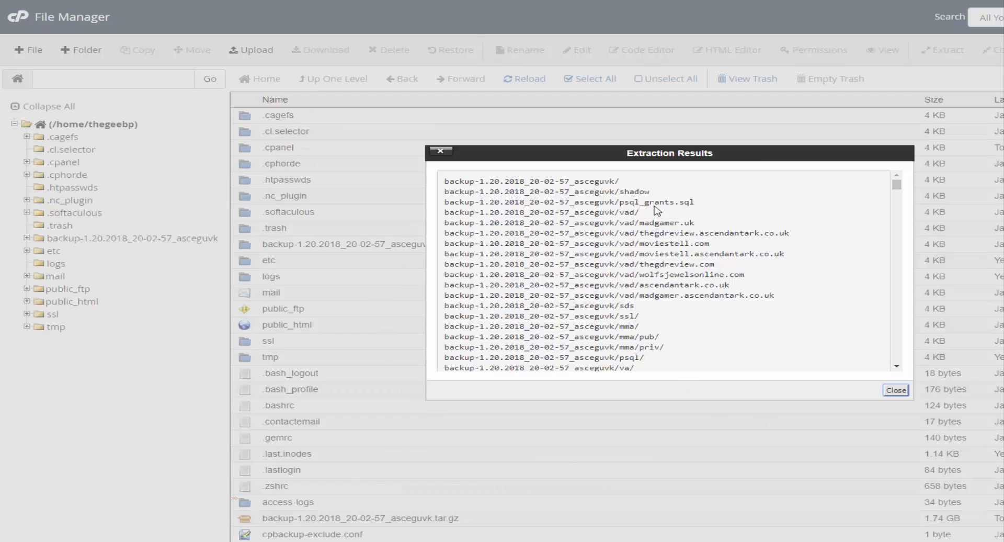
{"action": "left_click_drag", "start_coordinate": [768, 154], "coordinate": [669, 161]}
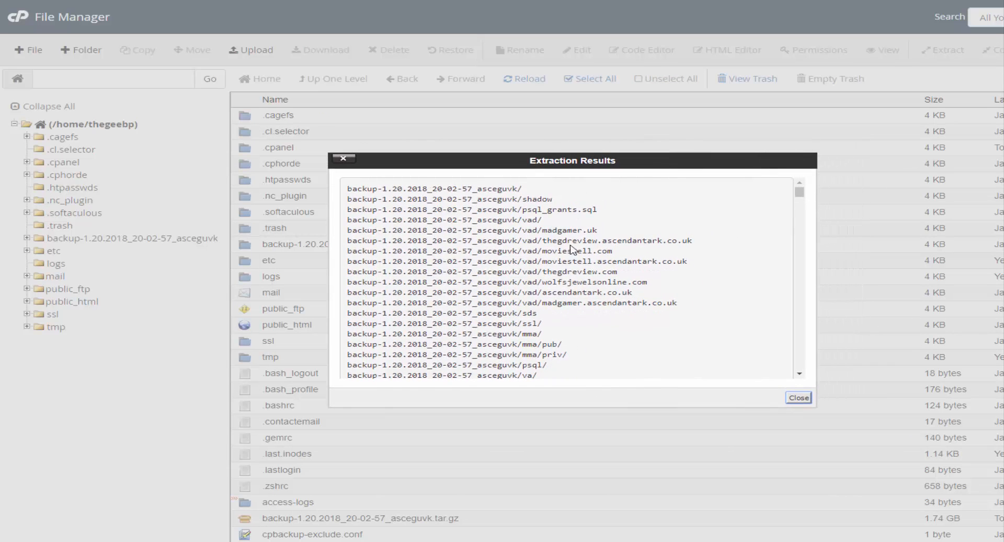
{"action": "scroll", "coordinate": [564, 239], "scroll_direction": "down", "scroll_amount": 20}
{"action": "scroll", "coordinate": [629, 319], "scroll_direction": "down", "scroll_amount": 20}
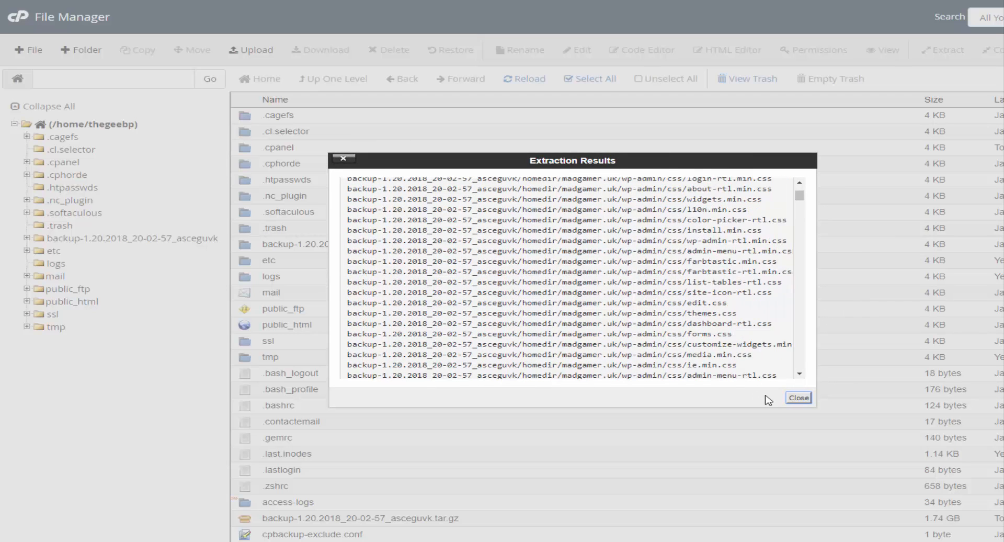
{"action": "left_click", "coordinate": [797, 398]}
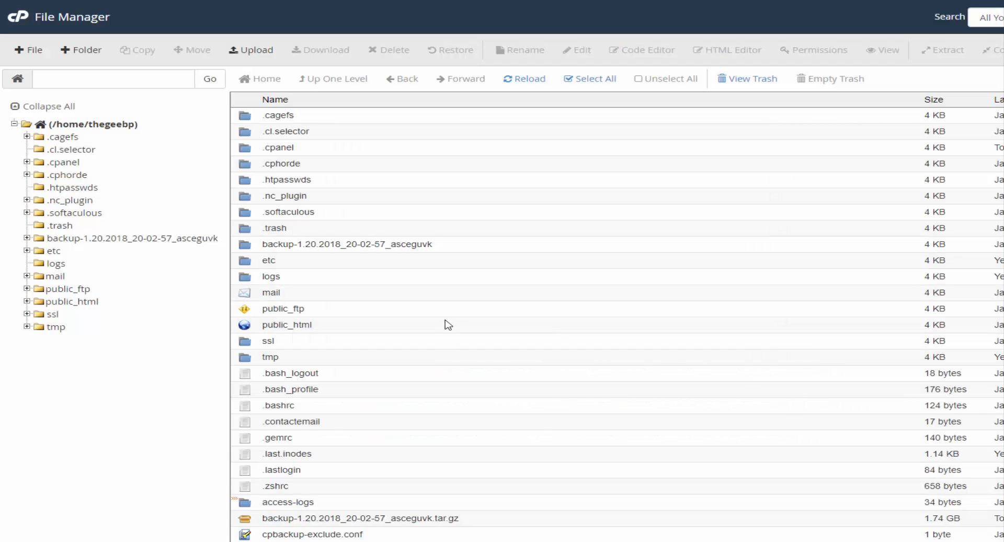
Step: Reload the file list and open the mysql folder inside the extracted backup-1.20.2018_20-02-57_asceguvk folder
{"action": "scroll", "coordinate": [445, 321], "scroll_direction": "down", "scroll_amount": 1}
{"action": "scroll", "coordinate": [413, 312], "scroll_direction": "up", "scroll_amount": 1}
{"action": "left_click", "coordinate": [531, 84]}
{"action": "left_click", "coordinate": [243, 246]}
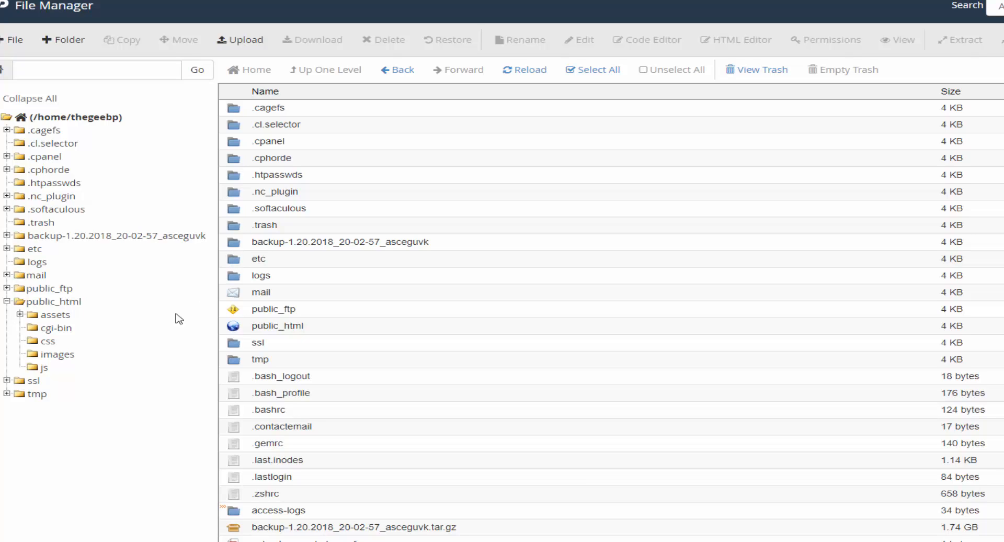
{"action": "double_click", "coordinate": [235, 242]}
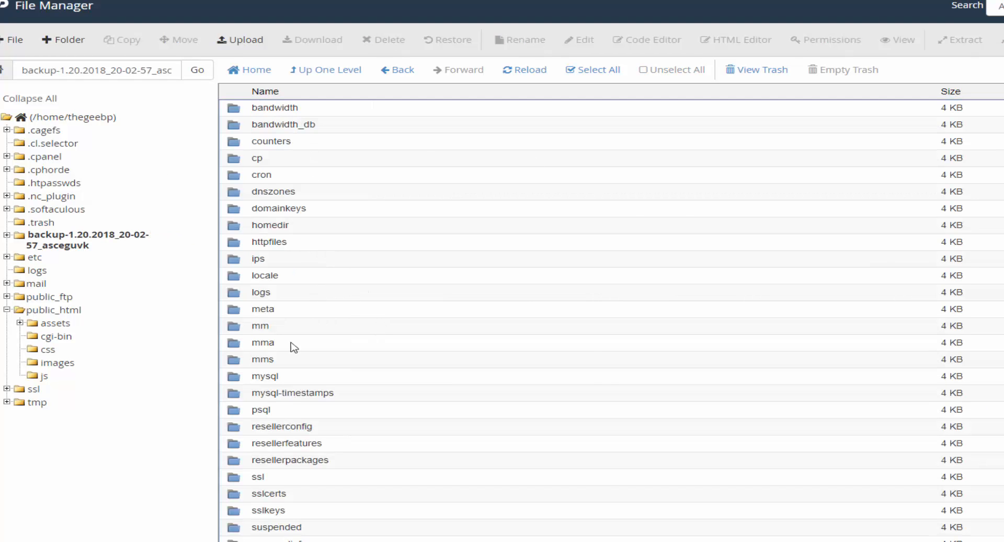
{"action": "double_click", "coordinate": [236, 381]}
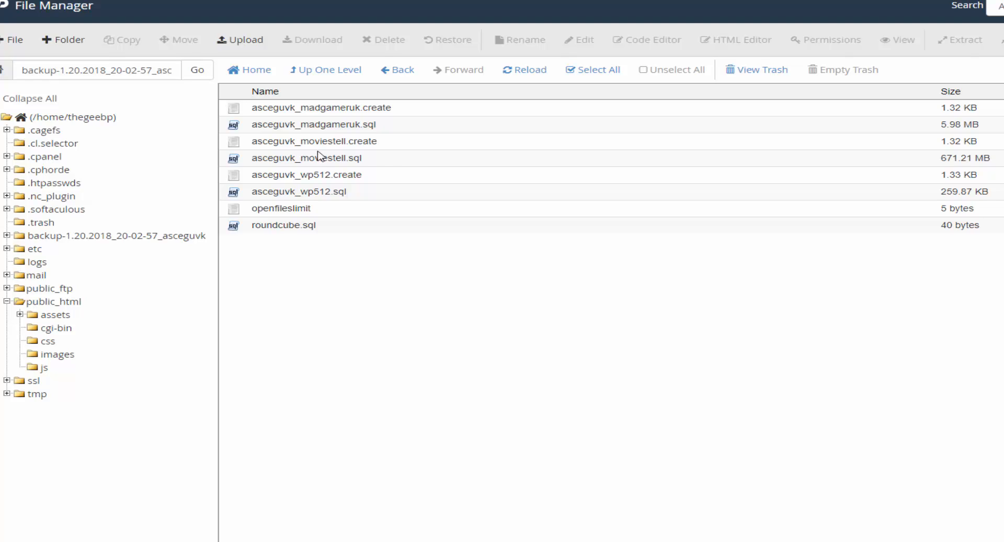
Step: Download asceguvk_madgameruk.sql, asceguvk_moviestell.sql and asceguvk_wp512.sql from the mysql folder, allowing the browser to download multiple files
{"action": "left_click", "coordinate": [253, 127]}
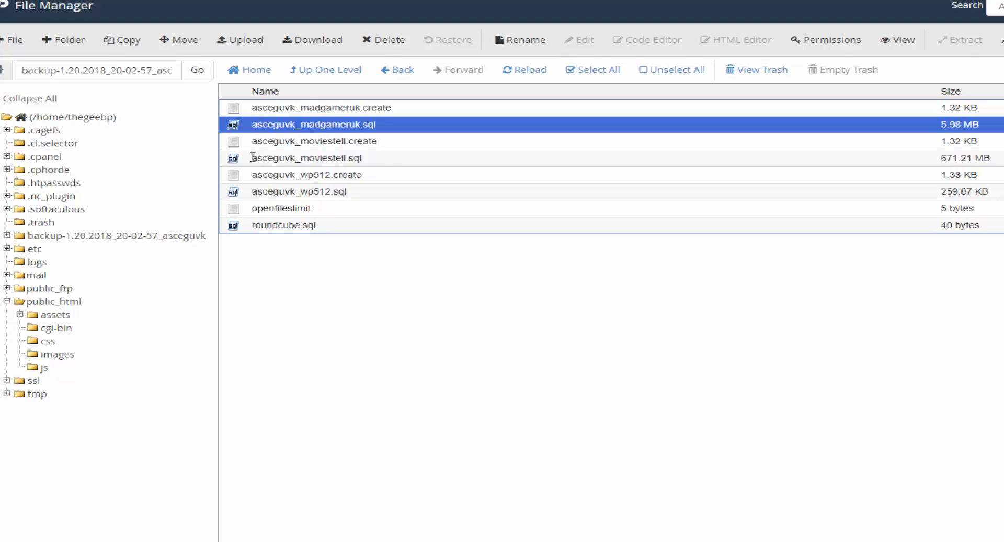
{"action": "left_click", "coordinate": [253, 157], "text": "ctrl"}
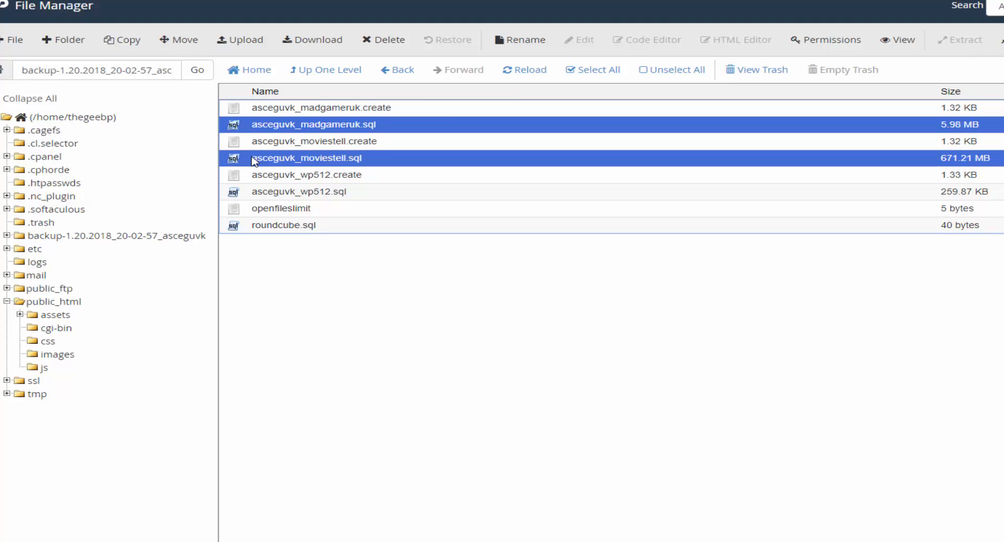
{"action": "left_click", "coordinate": [273, 191], "text": "ctrl"}
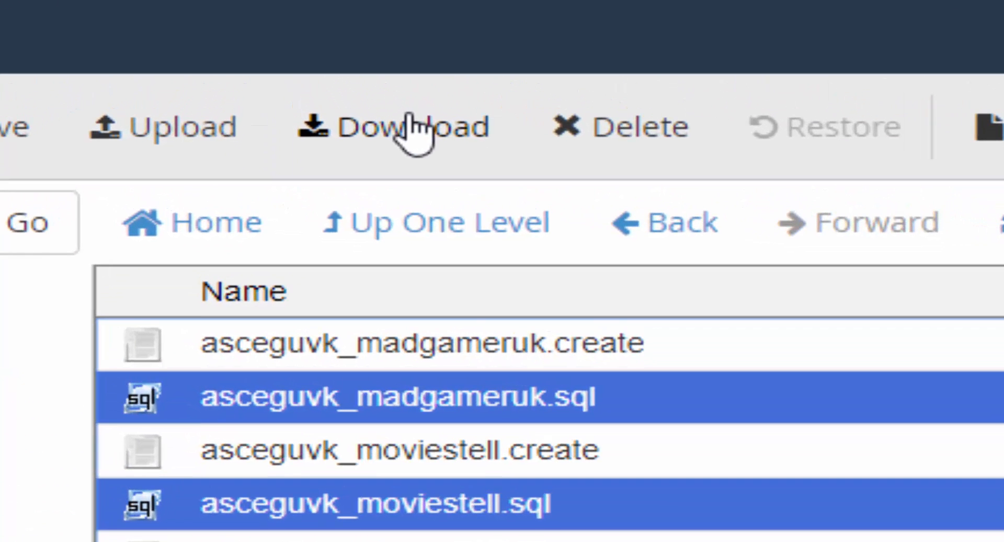
{"action": "left_click", "coordinate": [415, 133]}
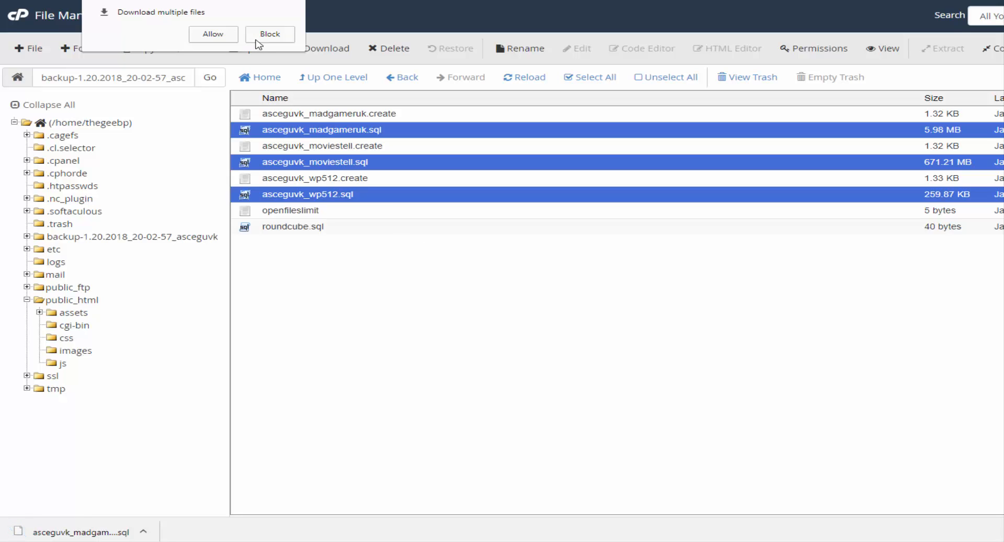
{"action": "left_click", "coordinate": [214, 36]}
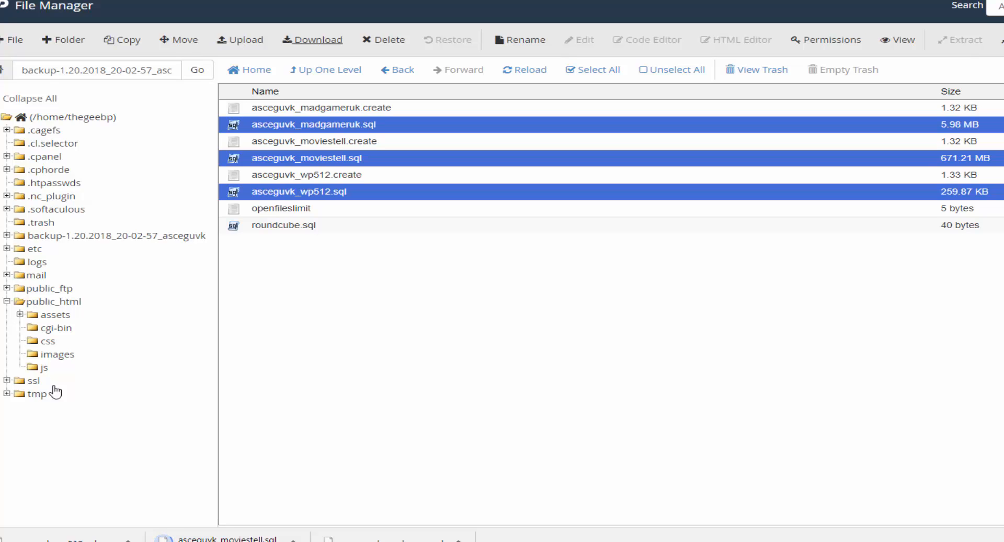
Step: Return to the cPanel home page, open Backup and go to the Restore a MySQL Database Backup section
{"action": "left_click", "coordinate": [78, 1]}
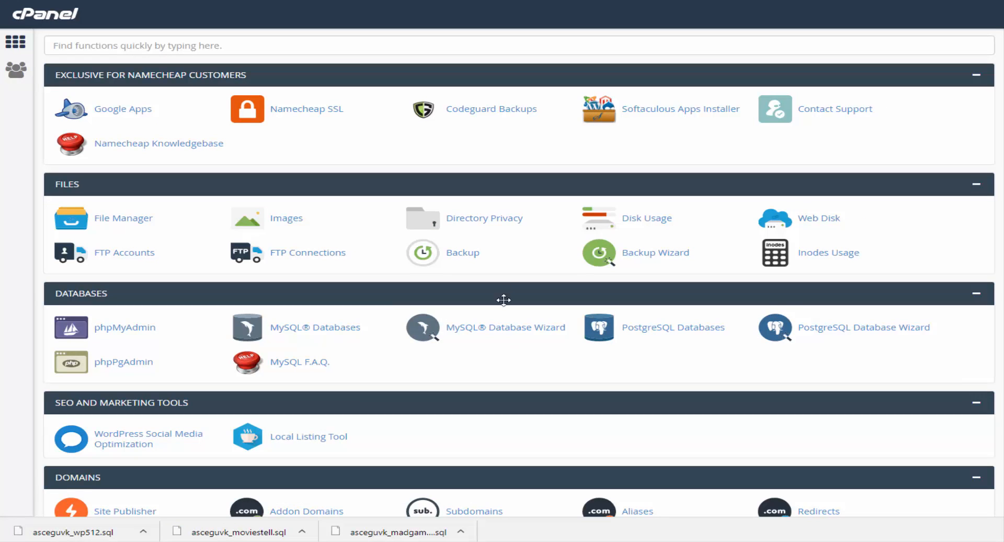
{"action": "left_click", "coordinate": [478, 256]}
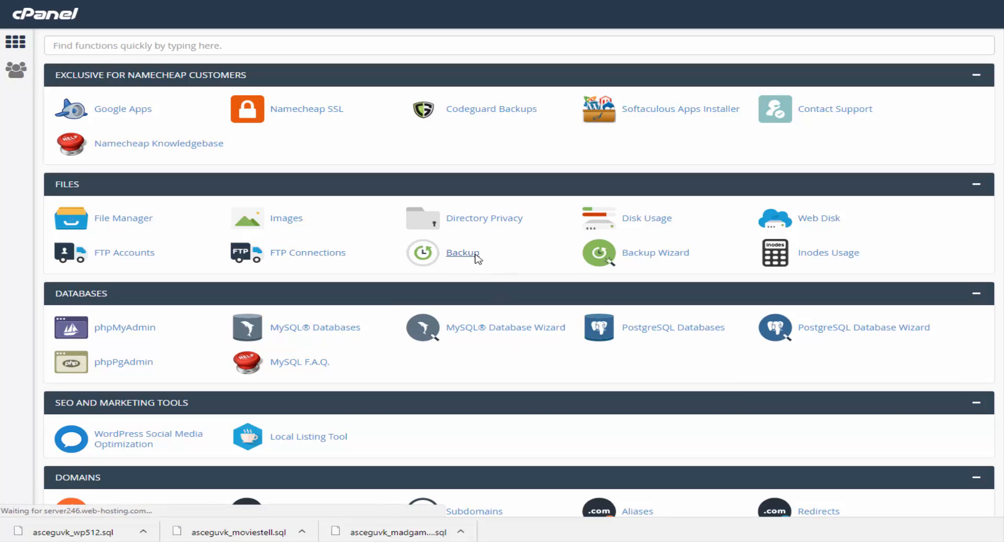
{"action": "scroll", "coordinate": [425, 369], "scroll_direction": "down", "scroll_amount": 3}
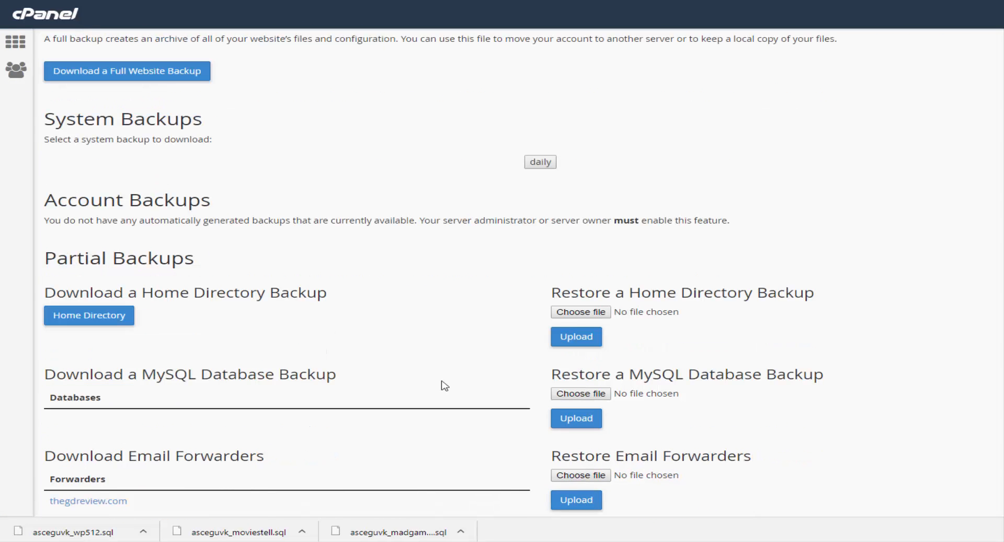
{"action": "scroll", "coordinate": [365, 339], "scroll_direction": "down", "scroll_amount": 2}
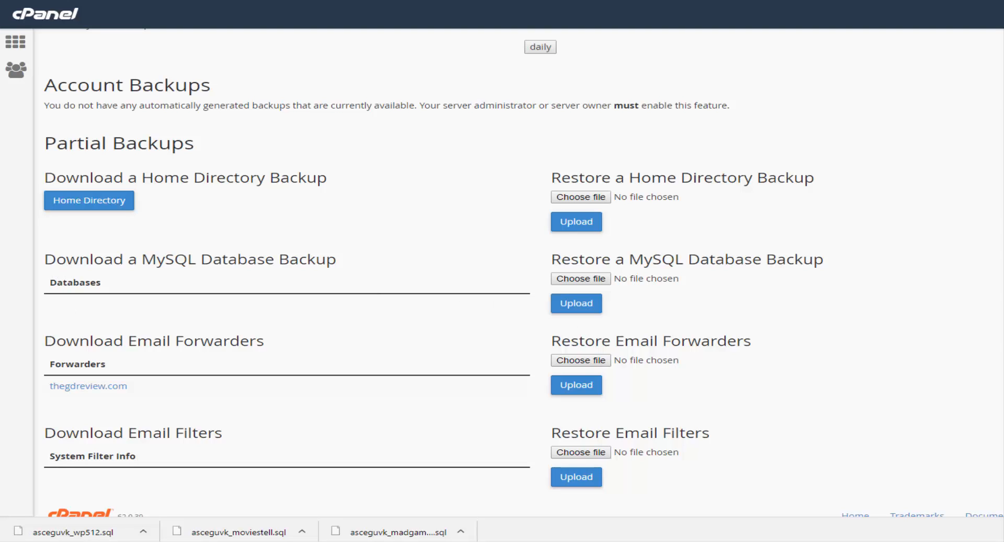
{"action": "left_click", "coordinate": [15, 41]}
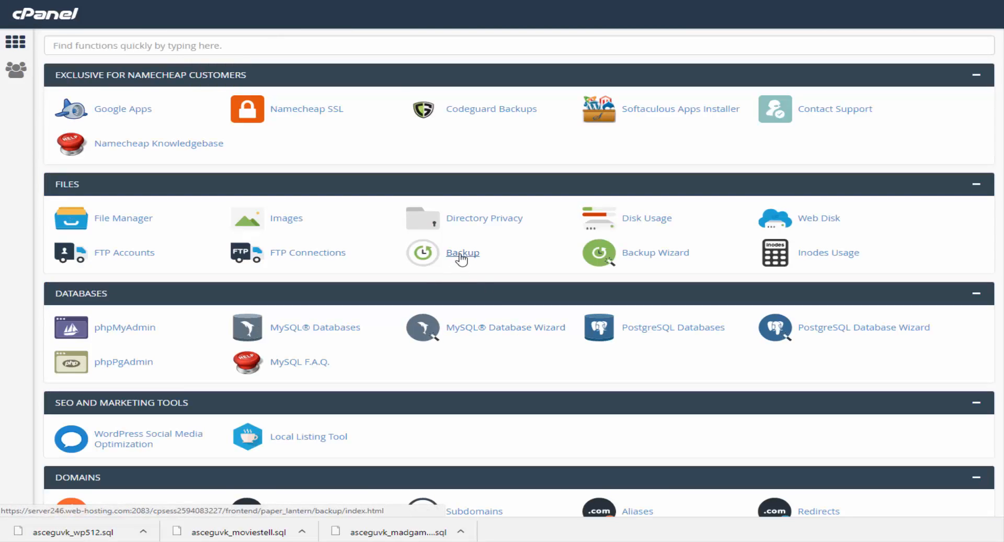
{"action": "left_click", "coordinate": [468, 255]}
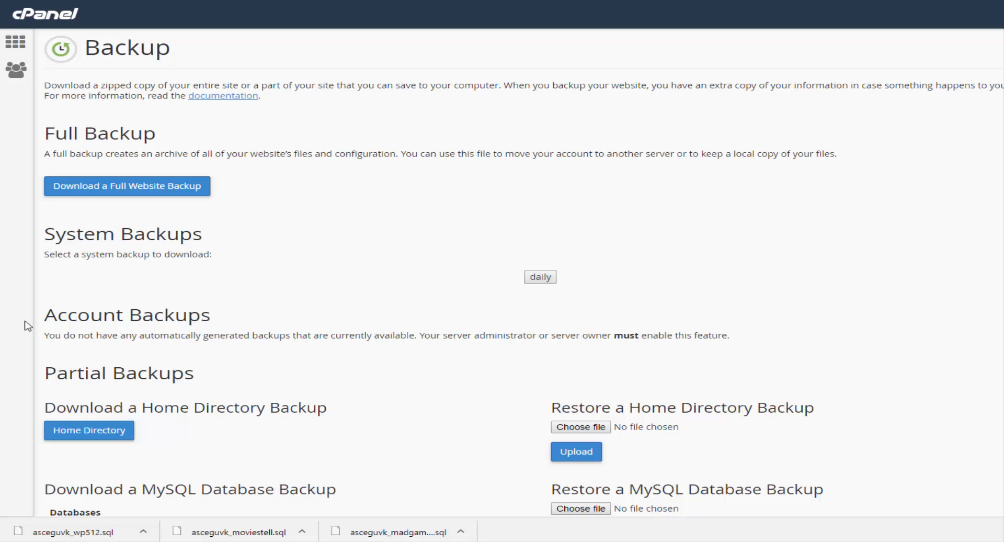
{"action": "scroll", "coordinate": [424, 364], "scroll_direction": "down", "scroll_amount": 4}
{"action": "scroll", "coordinate": [400, 352], "scroll_direction": "down", "scroll_amount": 1}
{"action": "scroll", "coordinate": [383, 349], "scroll_direction": "up", "scroll_amount": 2}
{"action": "scroll", "coordinate": [382, 347], "scroll_direction": "down", "scroll_amount": 2}
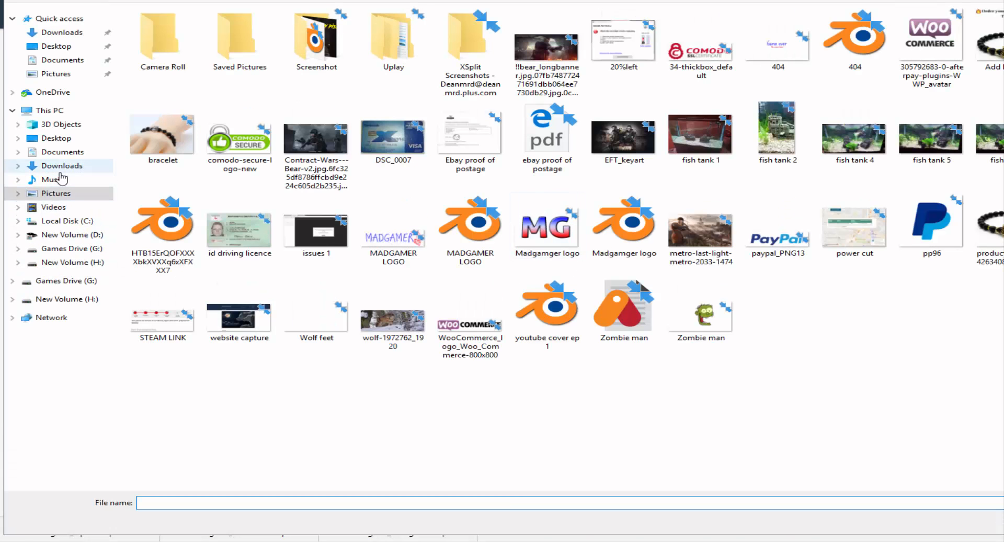
Step: Choose asceguvk_madgameruk.sql from the computer as the MySQL database backup and upload it to restore the database
{"action": "left_click", "coordinate": [68, 165]}
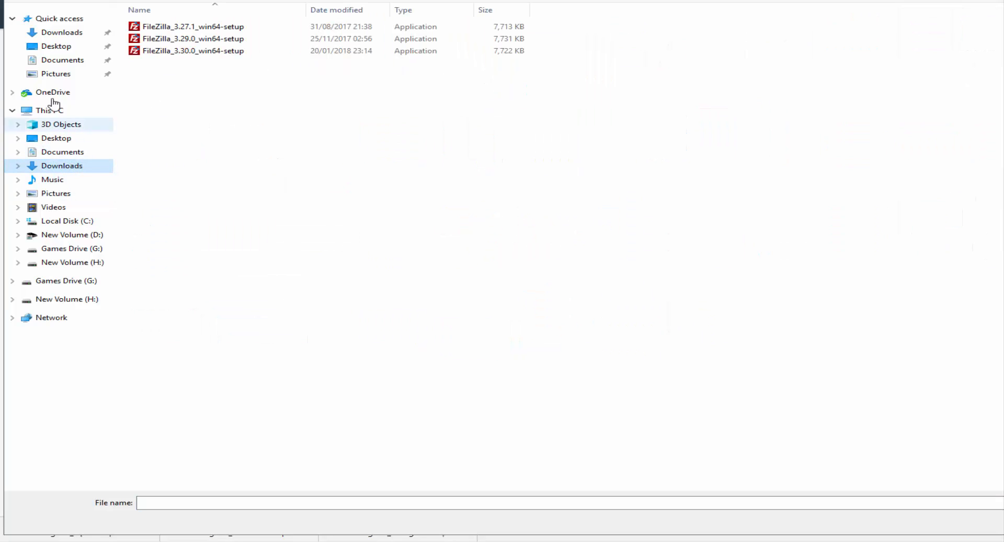
{"action": "left_click", "coordinate": [70, 236]}
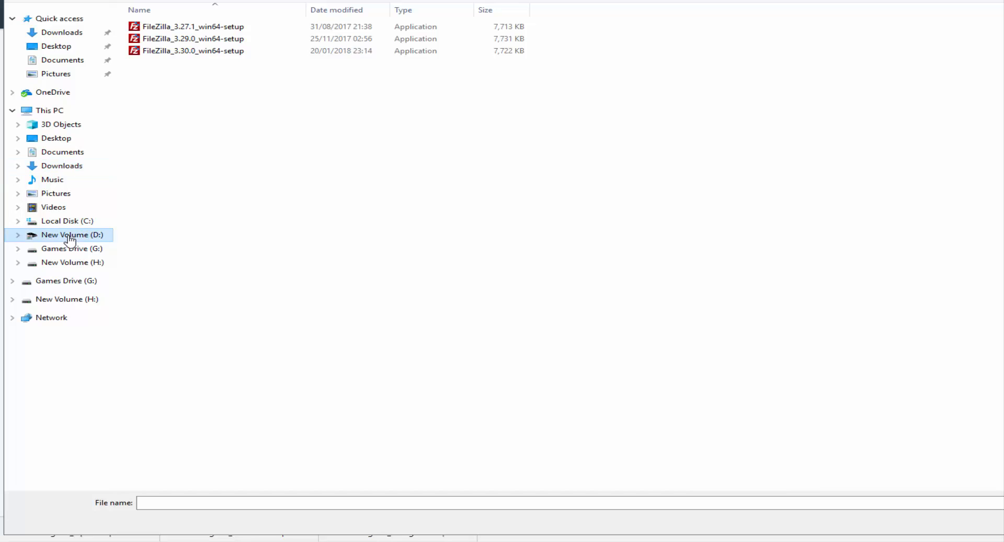
{"action": "scroll", "coordinate": [575, 282], "scroll_direction": "up", "scroll_amount": 5}
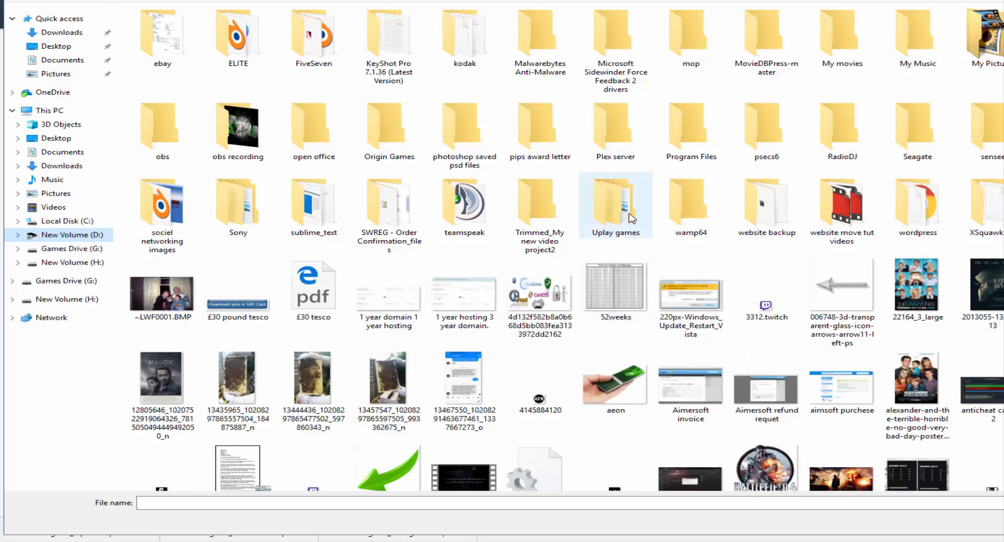
{"action": "scroll", "coordinate": [617, 265], "scroll_direction": "up", "scroll_amount": 1}
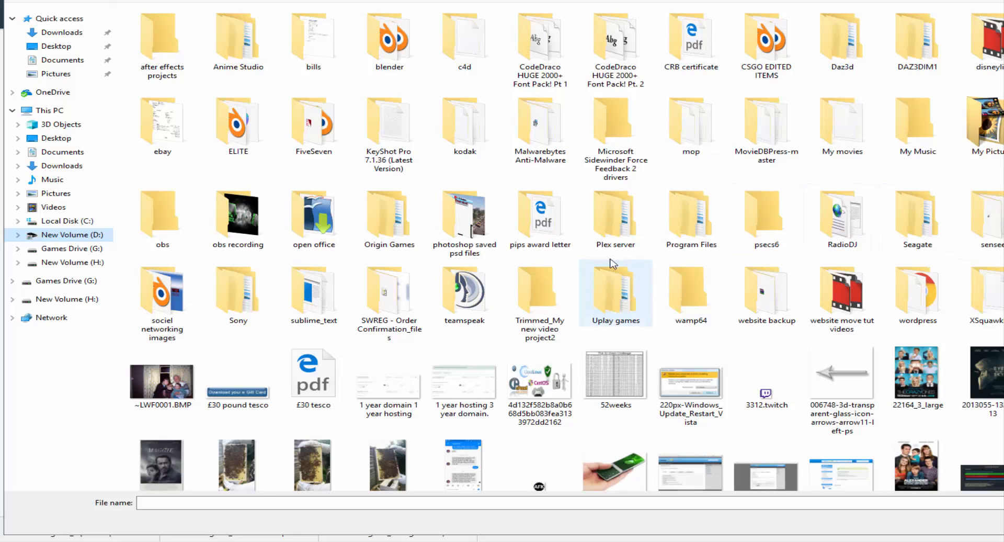
{"action": "left_click", "coordinate": [385, 143]}
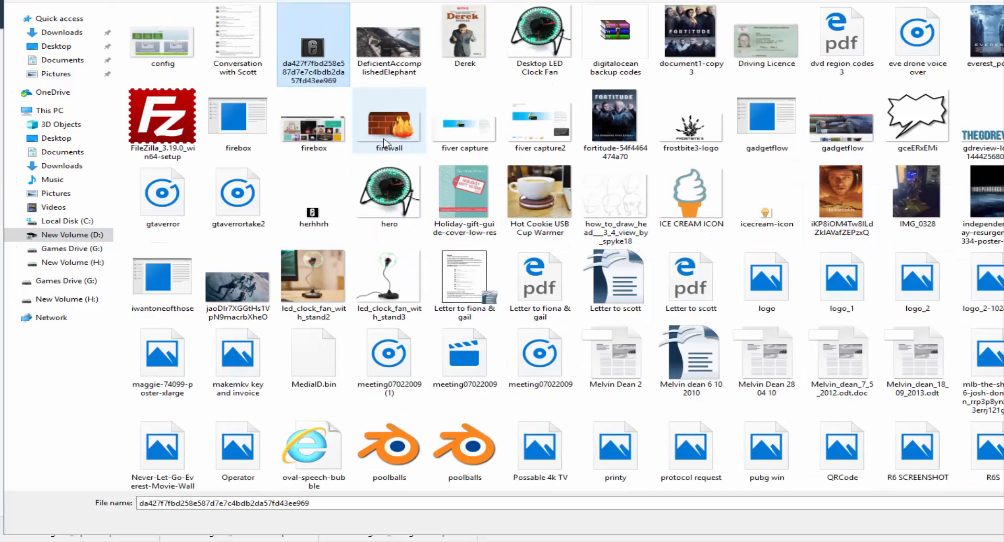
{"action": "left_click", "coordinate": [393, 45]}
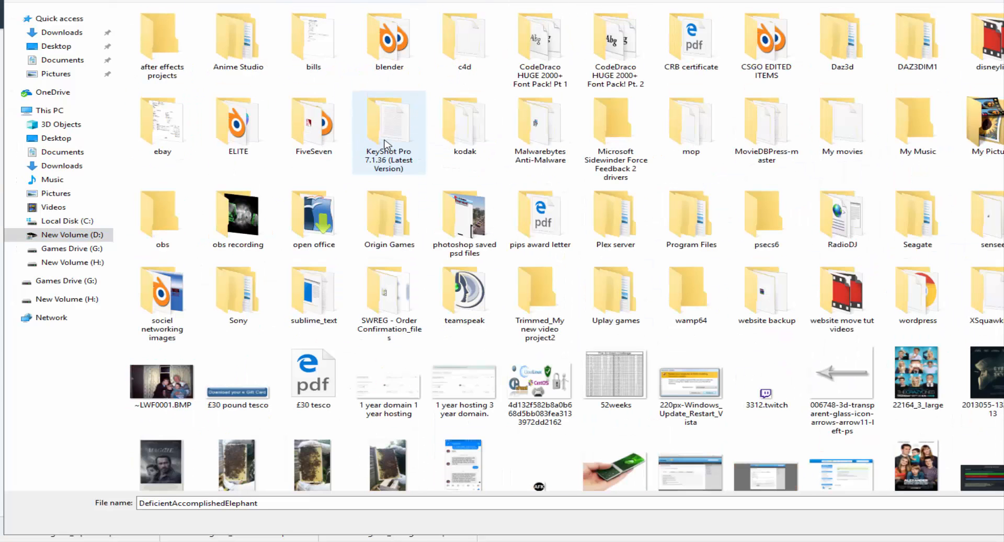
{"action": "left_click", "coordinate": [369, 53]}
{"action": "key", "text": "d"}
{"action": "key", "text": "d"}
{"action": "key", "text": "d"}
{"action": "key", "text": "d"}
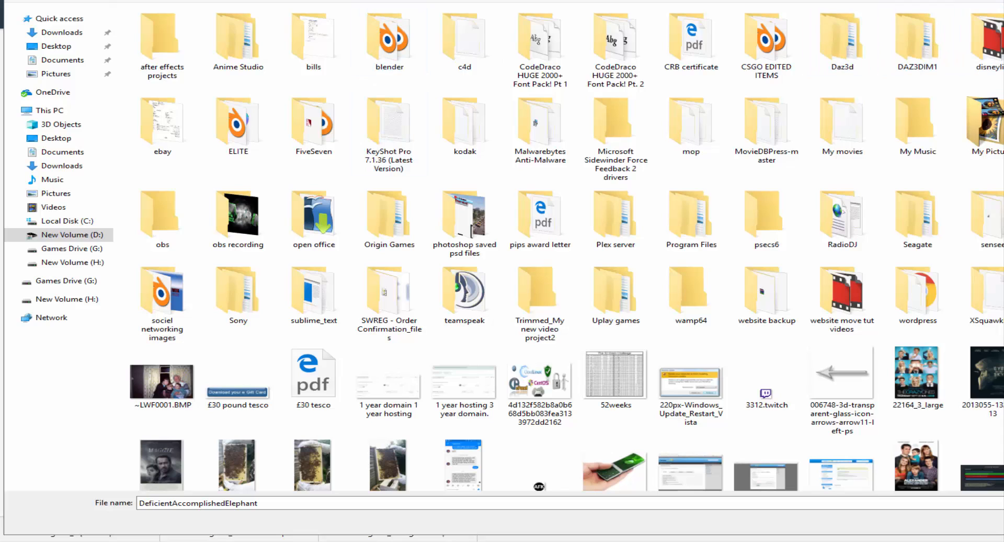
{"action": "scroll", "coordinate": [547, 282], "scroll_direction": "down", "scroll_amount": 20}
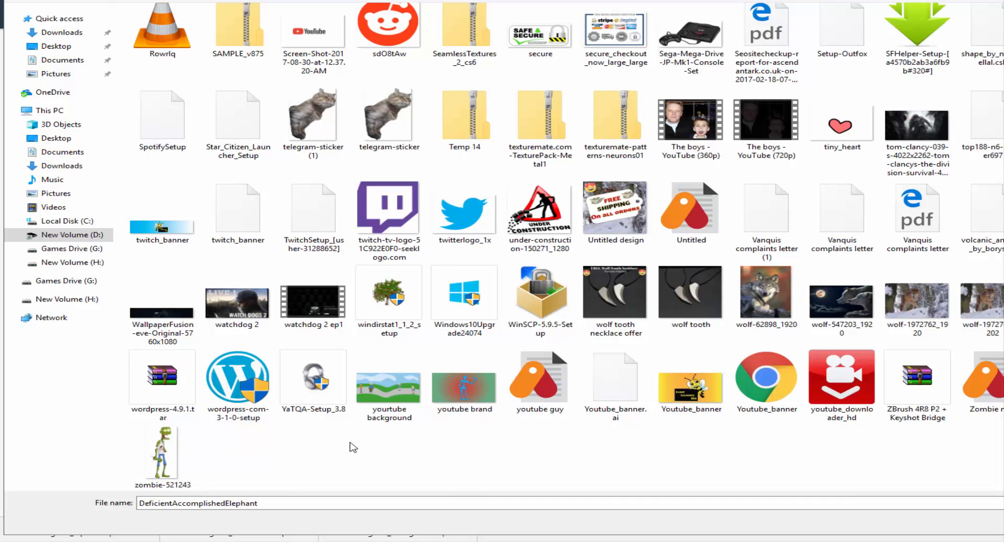
{"action": "scroll", "coordinate": [618, 440], "scroll_direction": "up", "scroll_amount": 15}
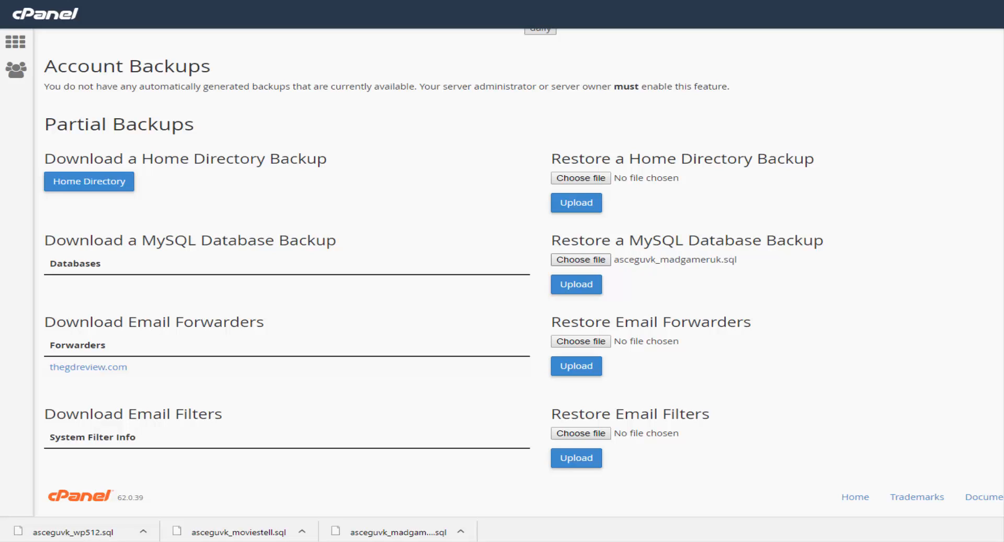
{"action": "left_click", "coordinate": [571, 291]}
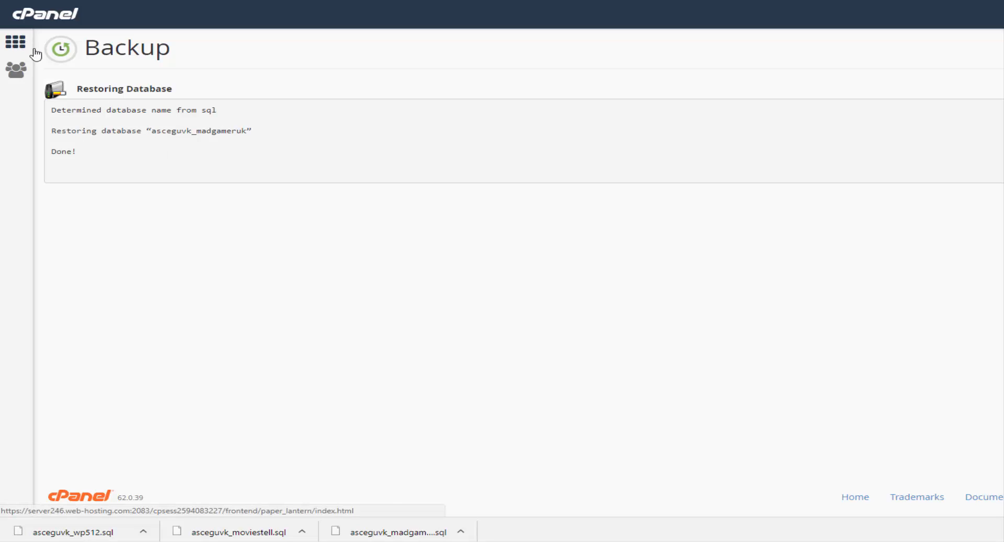
Step: Reopen Backup, restore the asceguvk_moviestell.sql and asceguvk_wp512.sql databases, and check the list of MySQL database backups
{"action": "left_click", "coordinate": [15, 42]}
{"action": "left_click", "coordinate": [449, 252]}
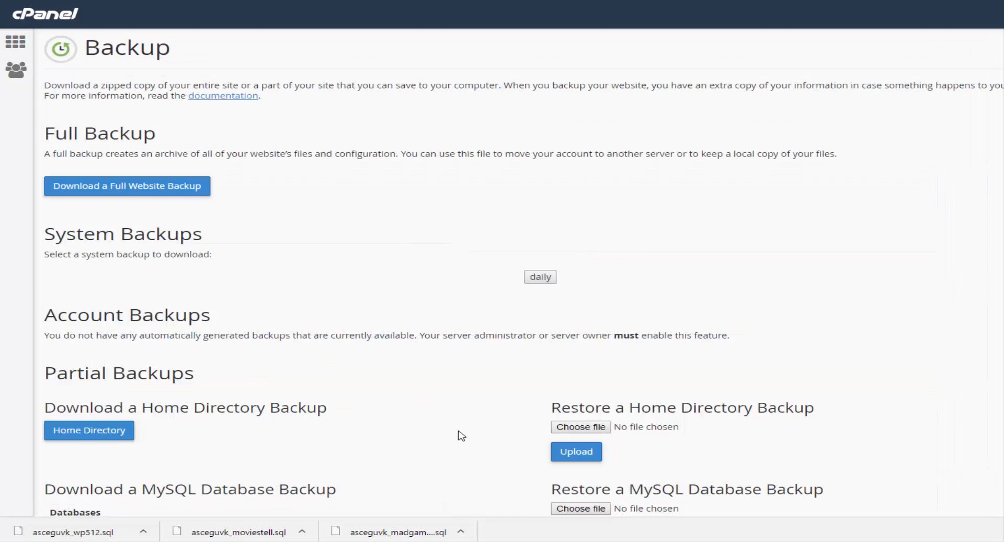
{"action": "scroll", "coordinate": [462, 435], "scroll_direction": "down", "scroll_amount": 3}
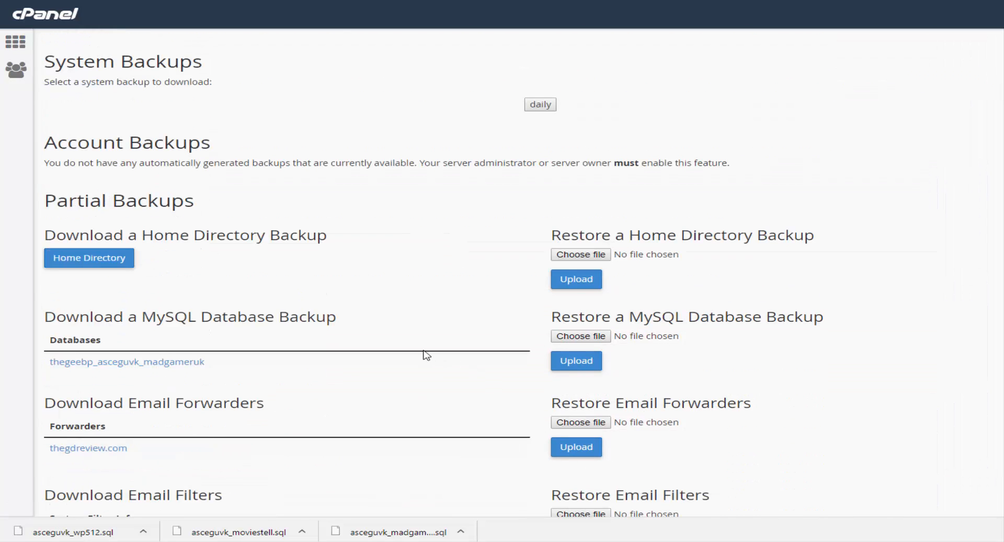
{"action": "left_click", "coordinate": [576, 361]}
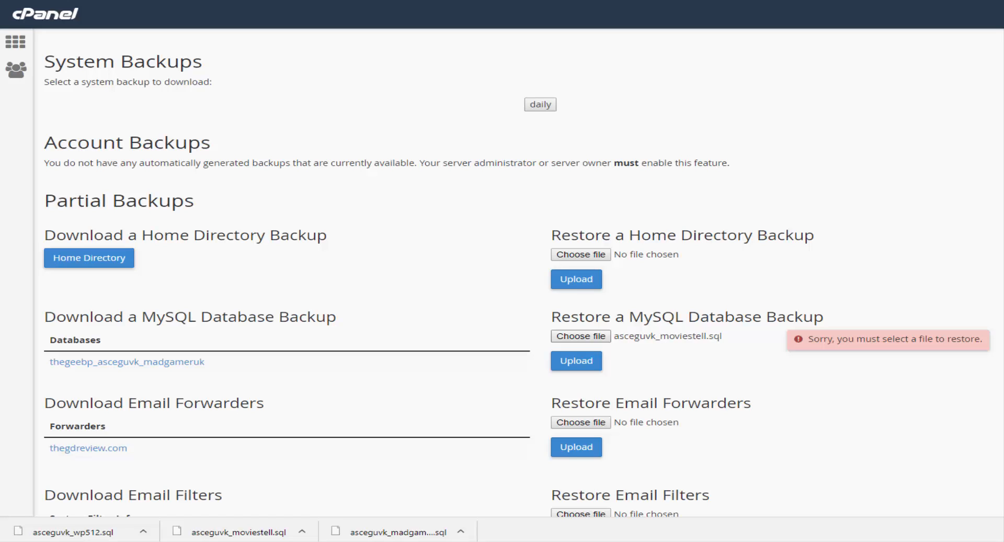
{"action": "left_click", "coordinate": [583, 365]}
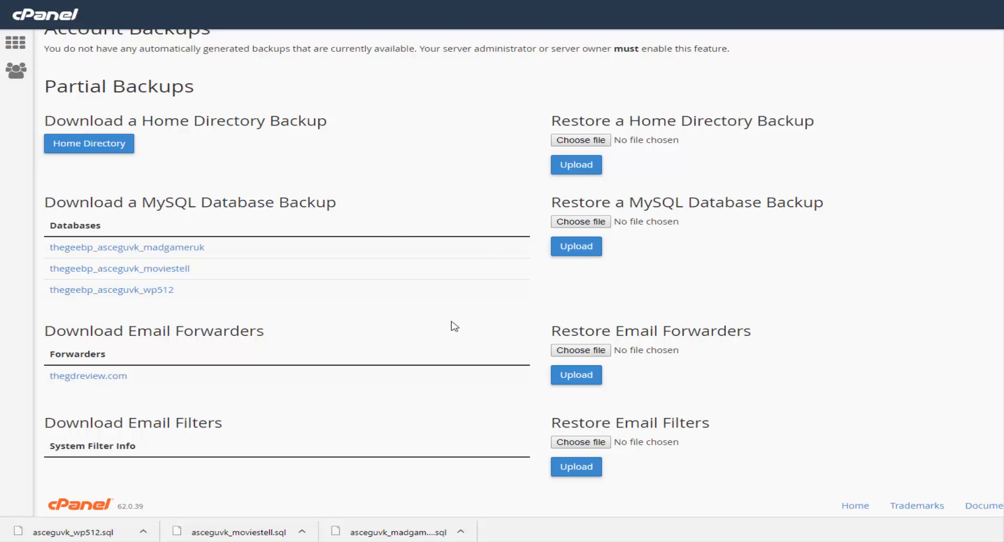
{"action": "scroll", "coordinate": [345, 313], "scroll_direction": "down", "scroll_amount": 1}
{"action": "scroll", "coordinate": [343, 311], "scroll_direction": "up", "scroll_amount": 3}
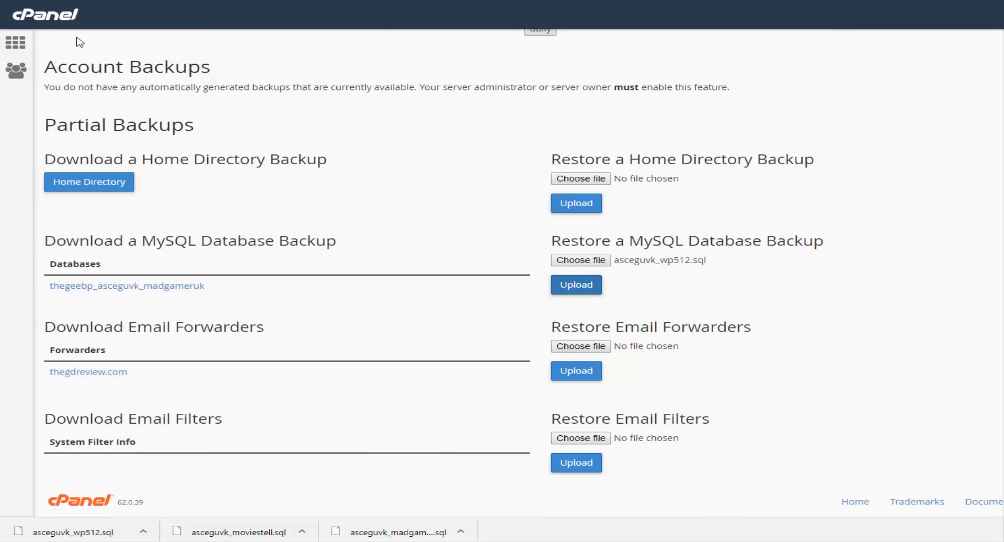
Step: Open MySQL Databases from the cPanel home page and examine the prefixes of the names under Current Databases
{"action": "left_click", "coordinate": [15, 42]}
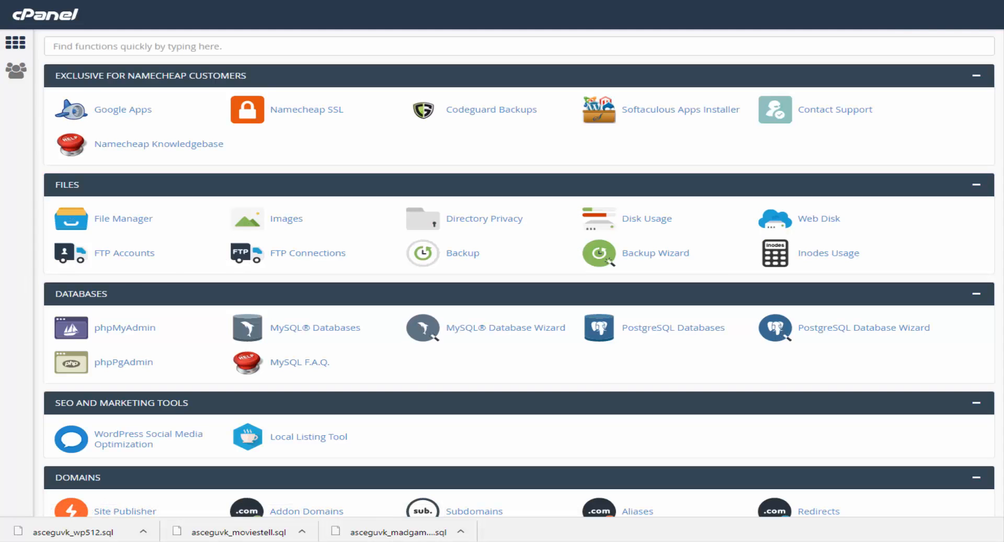
{"action": "left_click", "coordinate": [306, 331]}
{"action": "scroll", "coordinate": [375, 354], "scroll_direction": "down", "scroll_amount": 3}
{"action": "scroll", "coordinate": [378, 356], "scroll_direction": "up", "scroll_amount": 1}
{"action": "scroll", "coordinate": [379, 357], "scroll_direction": "down", "scroll_amount": 1}
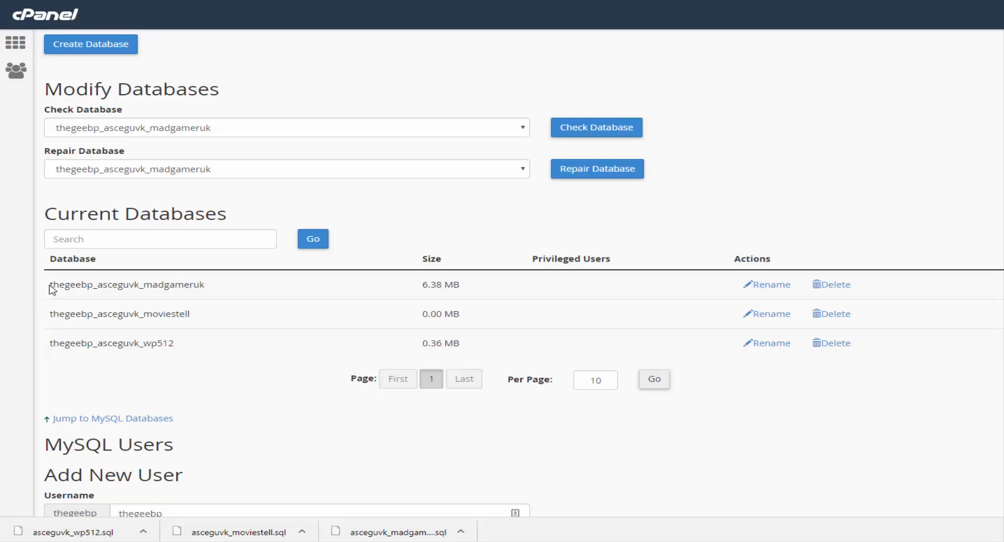
{"action": "left_click_drag", "start_coordinate": [49, 284], "coordinate": [93, 285]}
{"action": "left_click", "coordinate": [157, 297]}
{"action": "left_click_drag", "start_coordinate": [140, 286], "coordinate": [98, 288]}
{"action": "left_click", "coordinate": [124, 299]}
Step: Rename the thegeebp_asceguvk_madgameruk database to thegeebp_madgameruk
{"action": "left_click", "coordinate": [756, 289]}
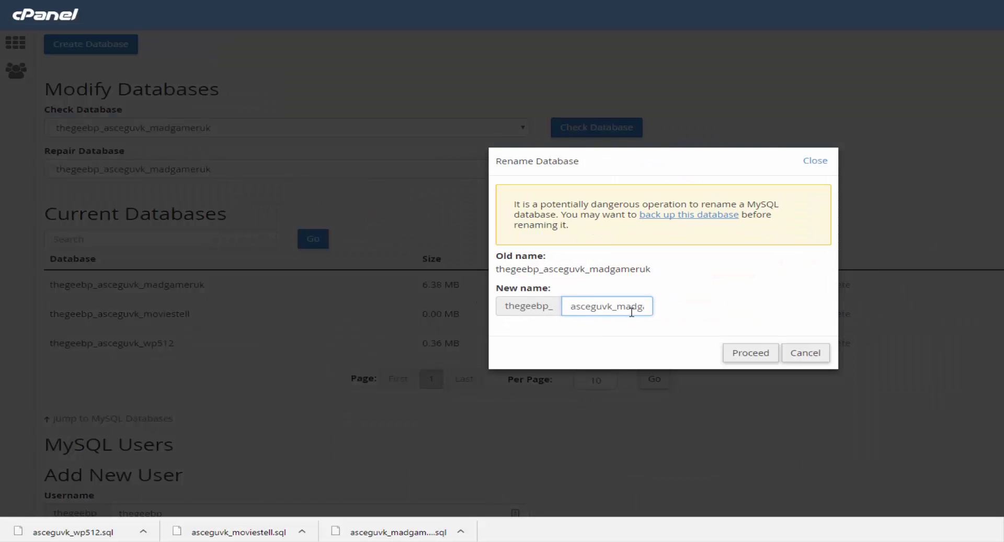
{"action": "left_click_drag", "start_coordinate": [632, 312], "coordinate": [532, 320]}
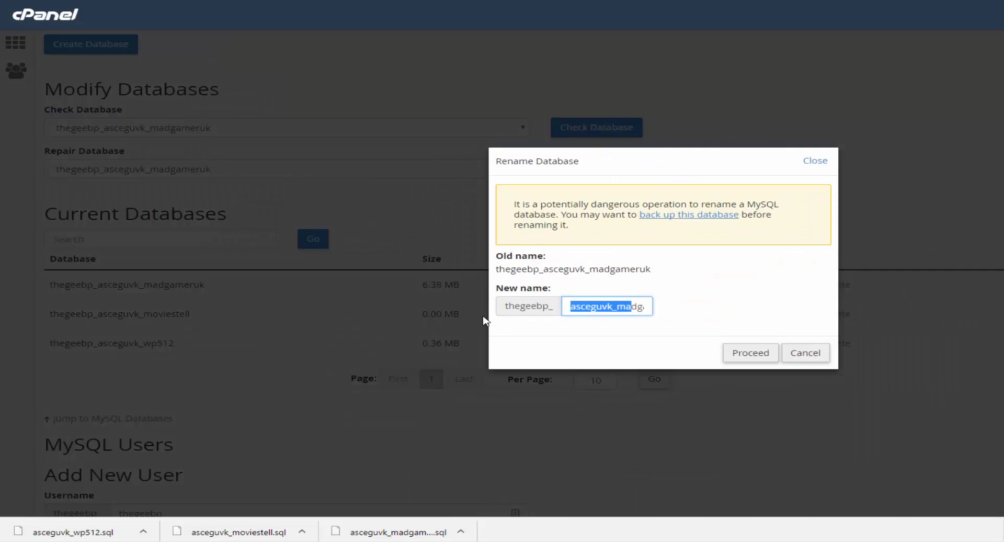
{"action": "left_click", "coordinate": [613, 305]}
{"action": "left_click_drag", "start_coordinate": [614, 306], "coordinate": [559, 308]}
{"action": "key", "text": "BackSpace"}
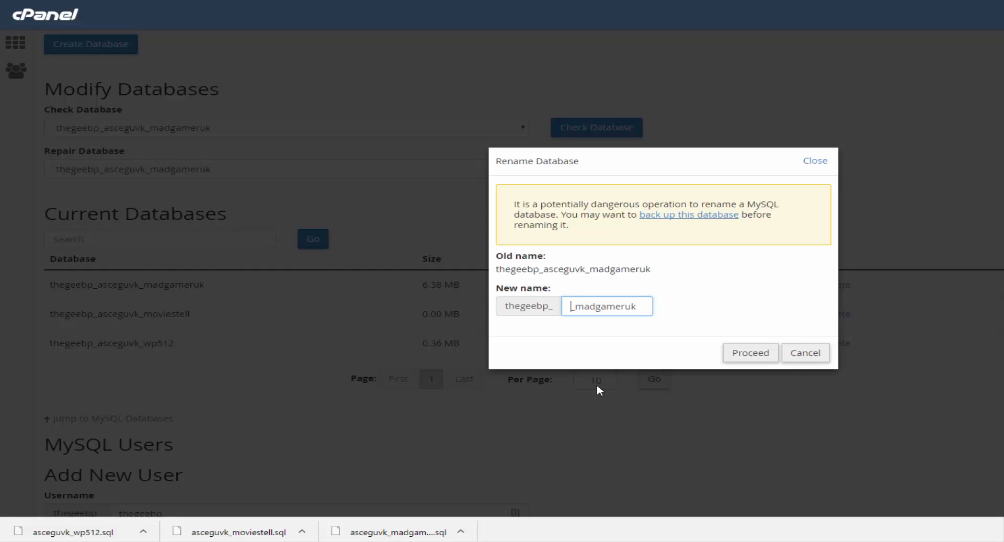
{"action": "key", "text": "Delete"}
{"action": "left_click", "coordinate": [750, 353]}
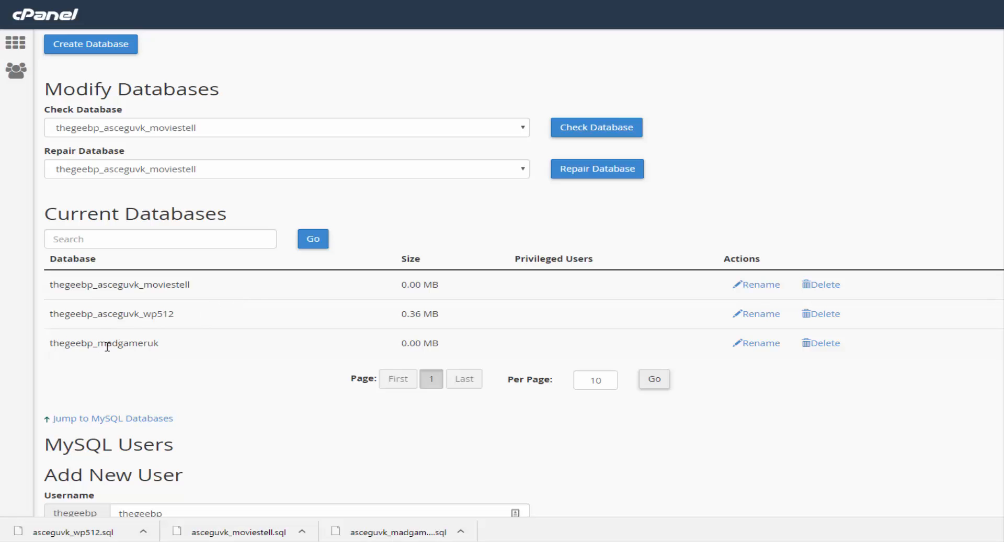
Step: Rename the remaining two databases to thegeebp_moviestell and thegeebp_wp512 by removing the old asceguvk_ prefix
{"action": "left_click", "coordinate": [756, 292]}
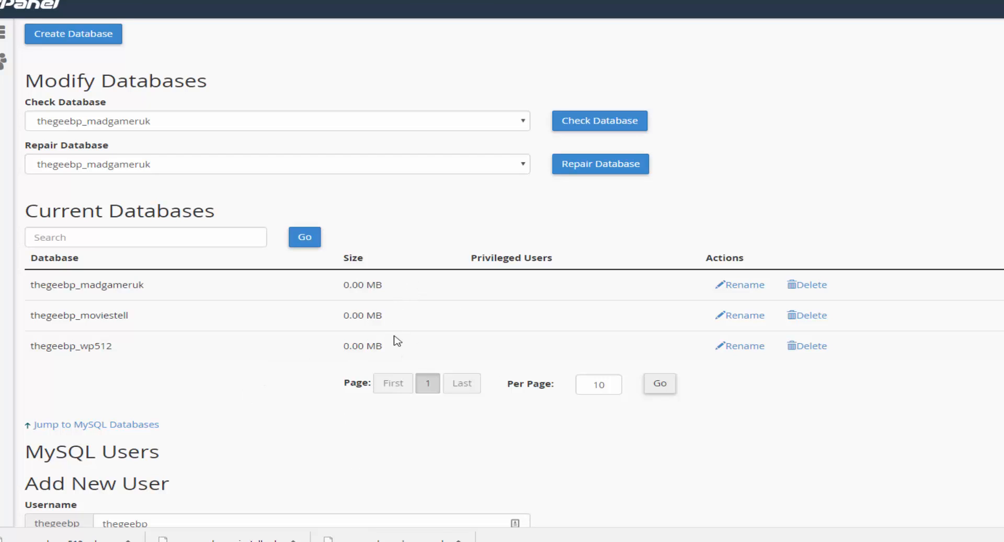
{"action": "scroll", "coordinate": [365, 311], "scroll_direction": "up", "scroll_amount": 3}
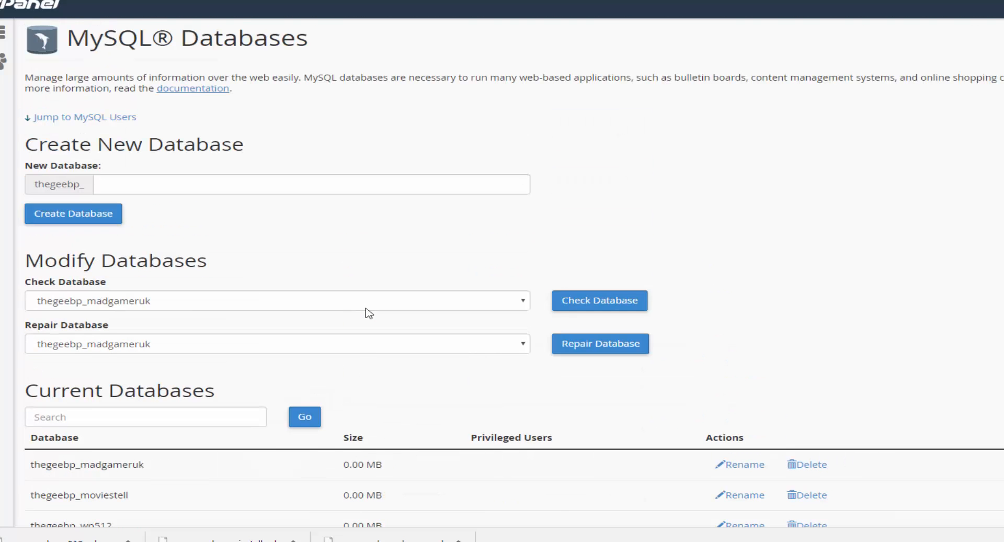
Step: Review the renamed entries under Current Databases and examine the Add New User and Add User To Database sections
{"action": "scroll", "coordinate": [369, 312], "scroll_direction": "down", "scroll_amount": 4}
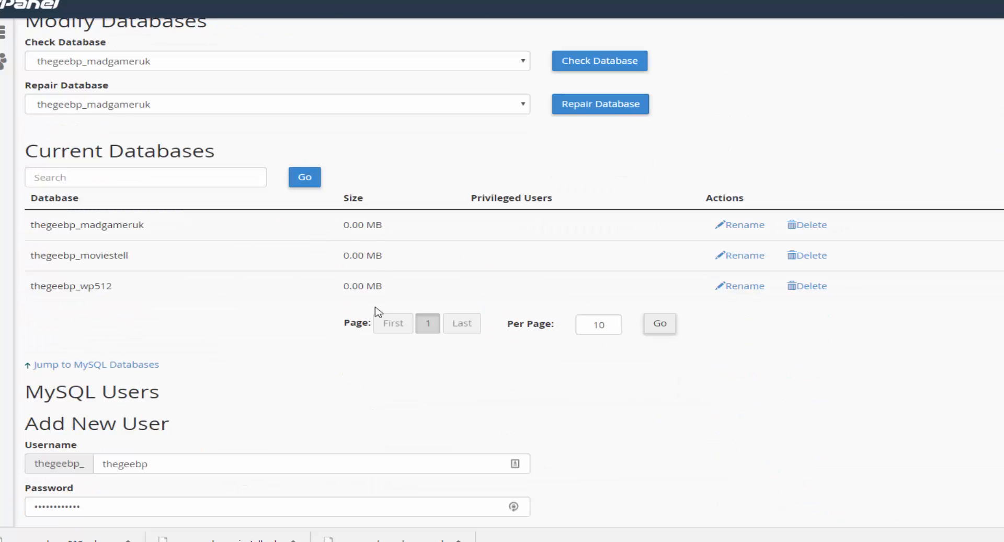
{"action": "scroll", "coordinate": [376, 311], "scroll_direction": "down", "scroll_amount": 5}
{"action": "scroll", "coordinate": [376, 309], "scroll_direction": "up", "scroll_amount": 10}
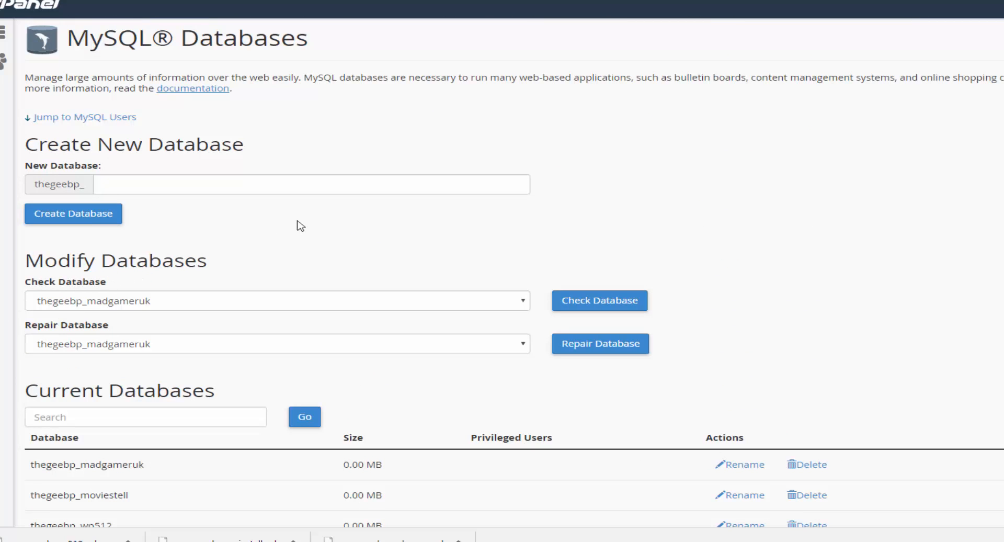
{"action": "scroll", "coordinate": [296, 228], "scroll_direction": "down", "scroll_amount": 8}
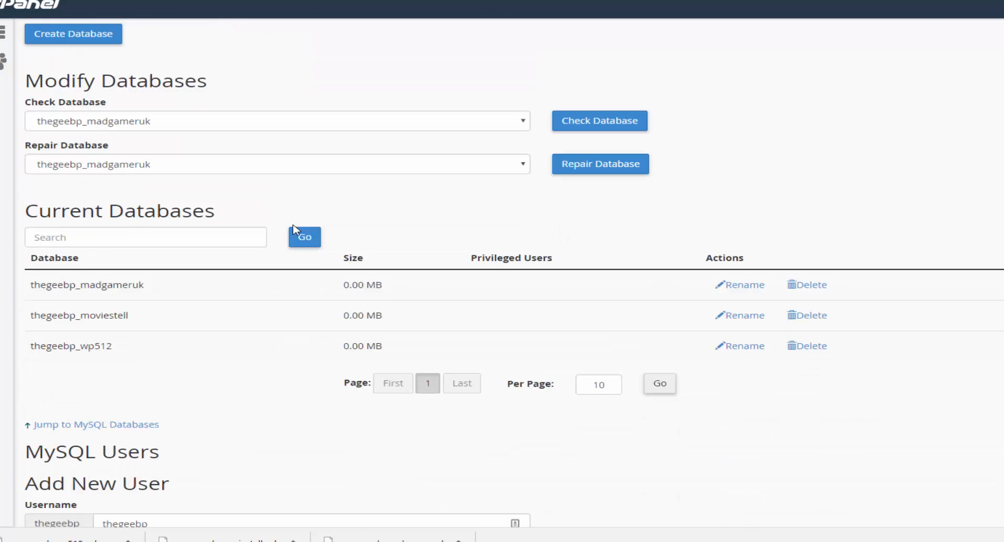
{"action": "scroll", "coordinate": [280, 257], "scroll_direction": "down", "scroll_amount": 1}
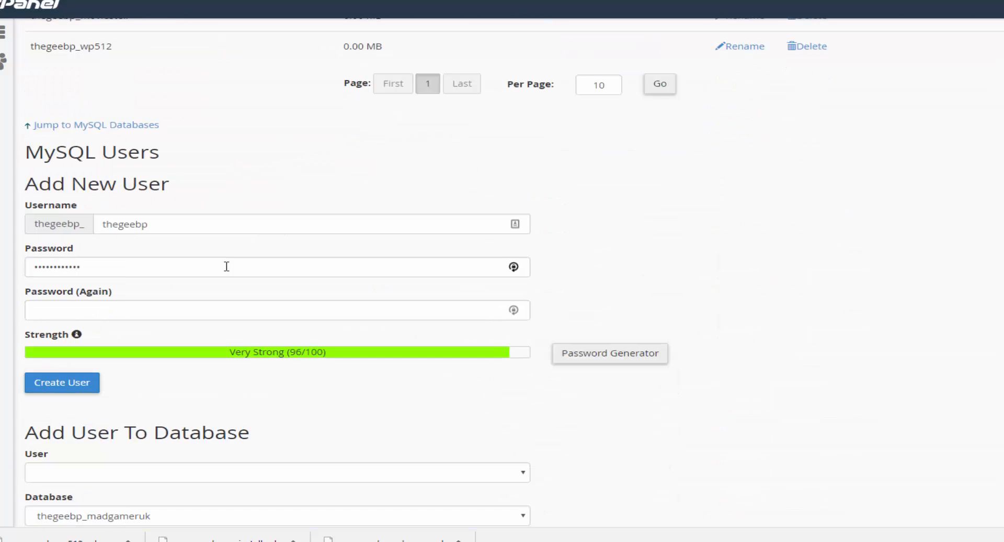
{"action": "scroll", "coordinate": [136, 160], "scroll_direction": "up", "scroll_amount": 2}
{"action": "scroll", "coordinate": [235, 143], "scroll_direction": "down", "scroll_amount": 2}
{"action": "scroll", "coordinate": [309, 152], "scroll_direction": "up", "scroll_amount": 6}
{"action": "scroll", "coordinate": [281, 178], "scroll_direction": "down", "scroll_amount": 2}
{"action": "scroll", "coordinate": [281, 184], "scroll_direction": "down", "scroll_amount": 4}
{"action": "left_click", "coordinate": [162, 224]}
{"action": "scroll", "coordinate": [180, 223], "scroll_direction": "up", "scroll_amount": 3}
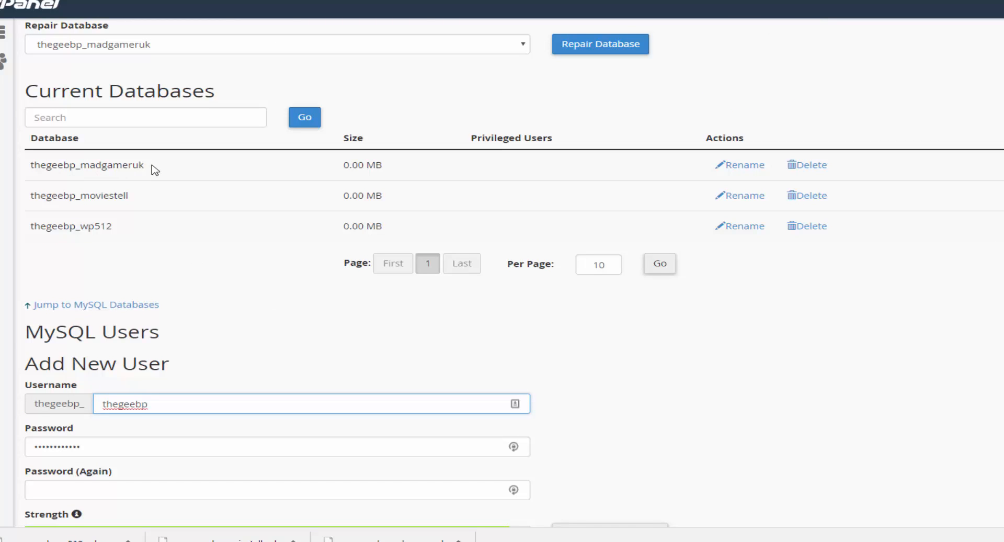
{"action": "left_click_drag", "start_coordinate": [154, 168], "coordinate": [84, 175]}
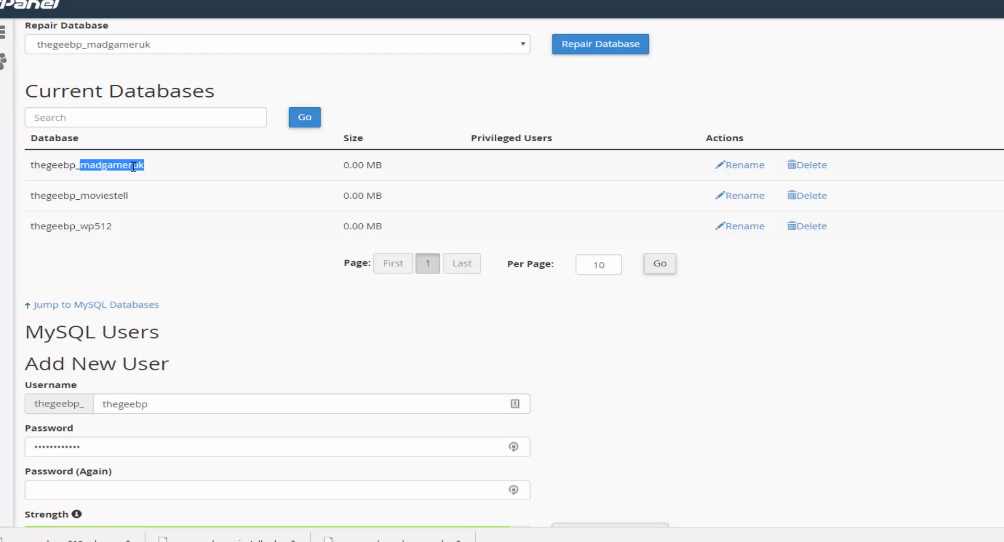
{"action": "left_click", "coordinate": [133, 166]}
{"action": "left_click_drag", "start_coordinate": [132, 167], "coordinate": [87, 179]}
{"action": "key", "text": "ctrl+c"}
{"action": "right_click", "coordinate": [101, 167]}
{"action": "left_click", "coordinate": [149, 178]}
{"action": "scroll", "coordinate": [178, 425], "scroll_direction": "down", "scroll_amount": 1}
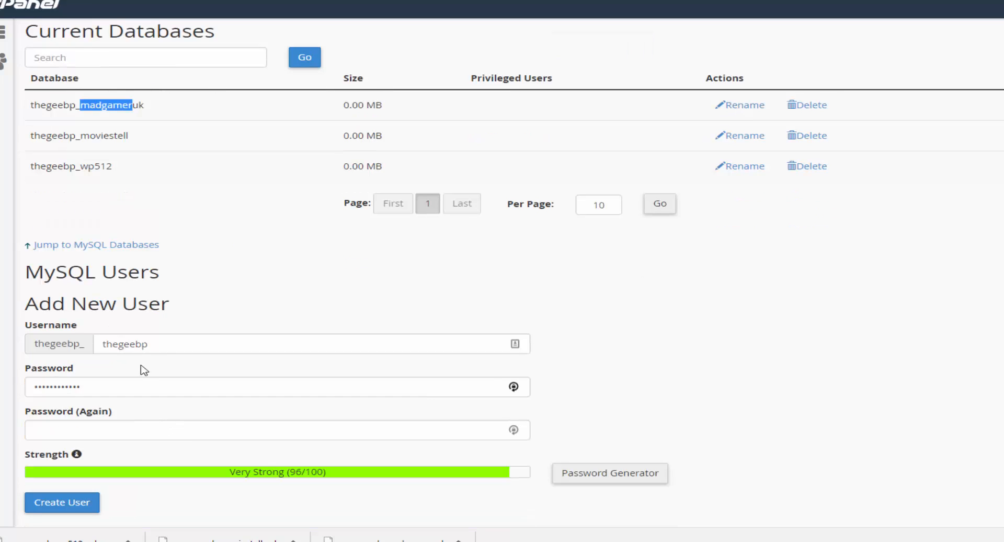
{"action": "left_click_drag", "start_coordinate": [155, 347], "coordinate": [79, 347]}
{"action": "key", "text": "ctrl+v"}
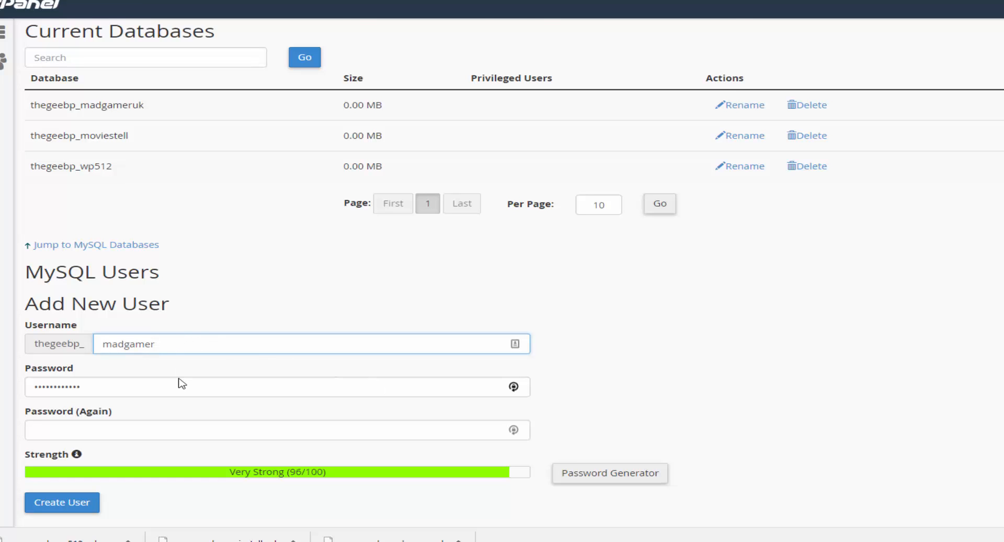
Step: Fill both password fields with a newly generated password and create the madgamer MySQL user
{"action": "scroll", "coordinate": [178, 382], "scroll_direction": "down", "scroll_amount": 1}
{"action": "scroll", "coordinate": [180, 378], "scroll_direction": "down", "scroll_amount": 2}
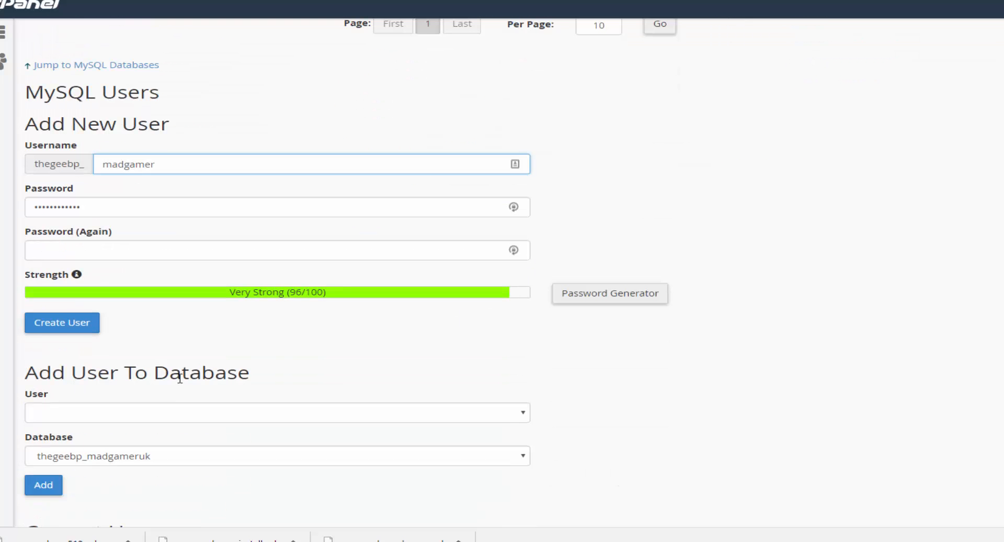
{"action": "scroll", "coordinate": [180, 380], "scroll_direction": "down", "scroll_amount": 2}
{"action": "scroll", "coordinate": [187, 309], "scroll_direction": "up", "scroll_amount": 2}
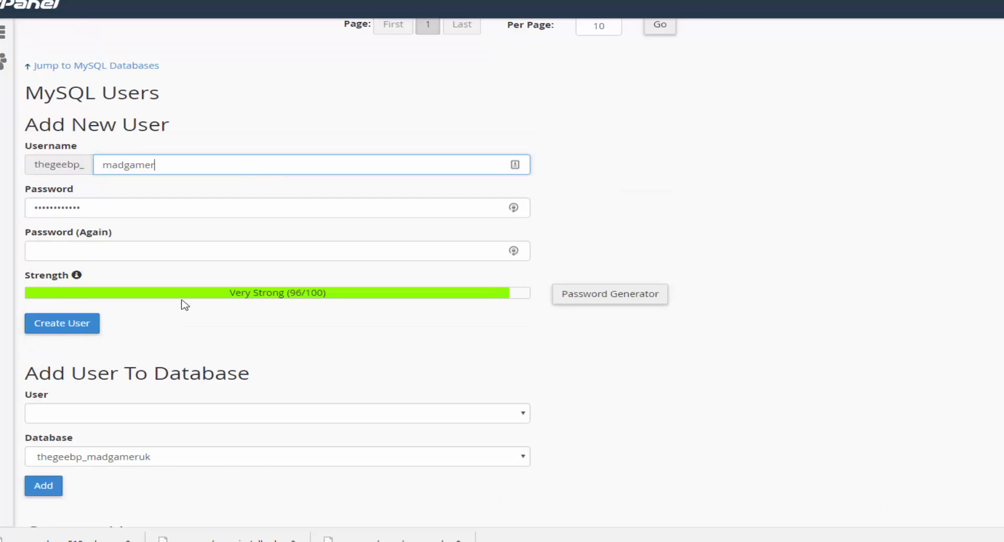
{"action": "scroll", "coordinate": [185, 305], "scroll_direction": "up", "scroll_amount": 2}
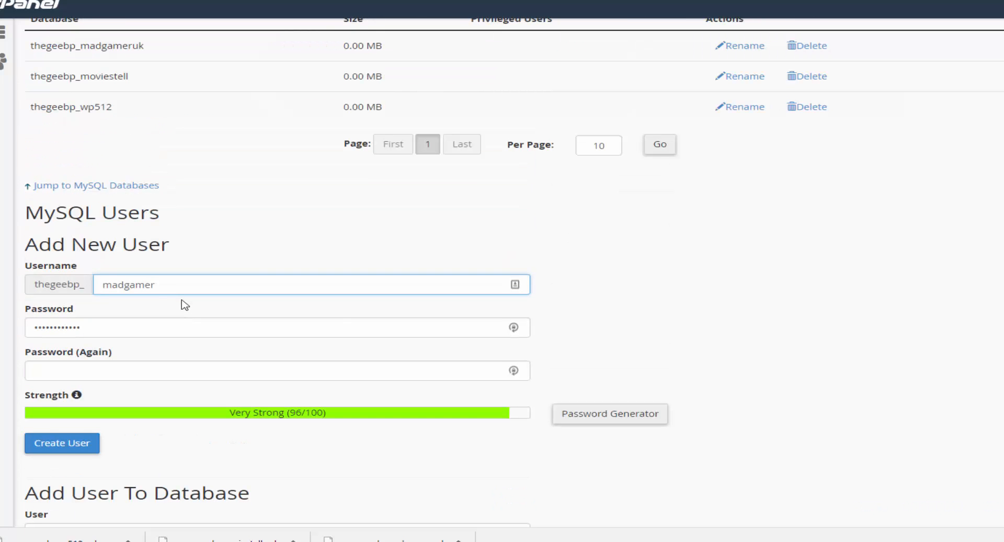
{"action": "left_click", "coordinate": [514, 327]}
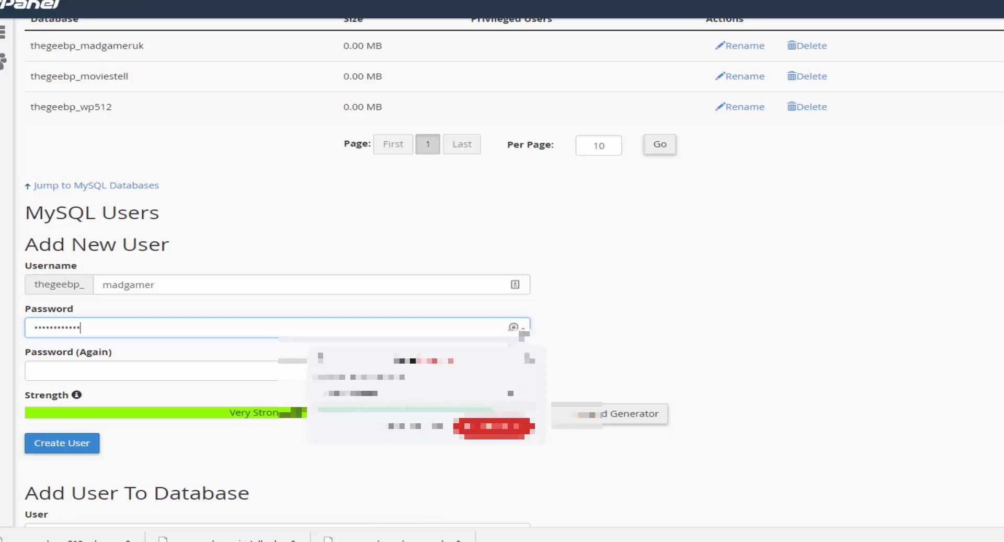
{"action": "left_click", "coordinate": [480, 425]}
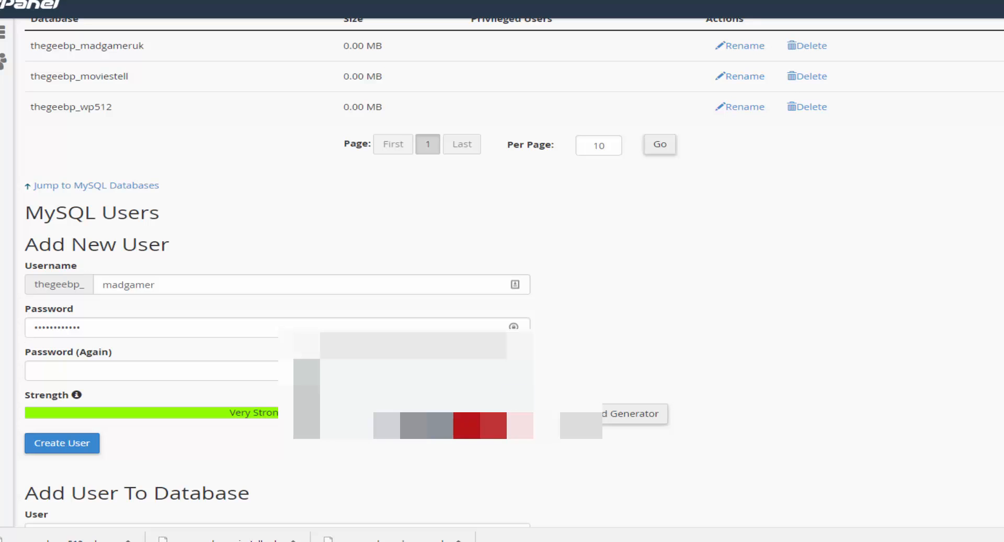
{"action": "left_click", "coordinate": [473, 425]}
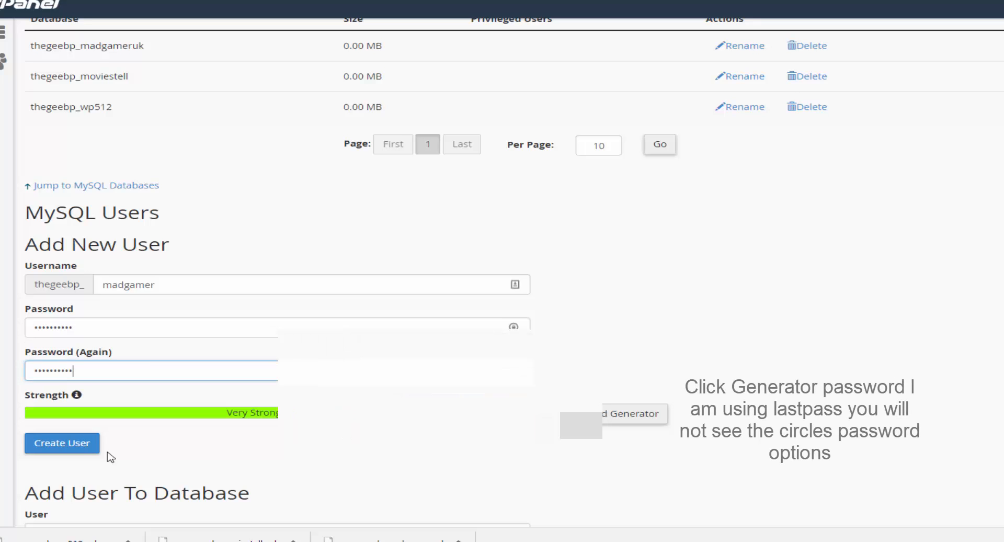
{"action": "left_click", "coordinate": [61, 453]}
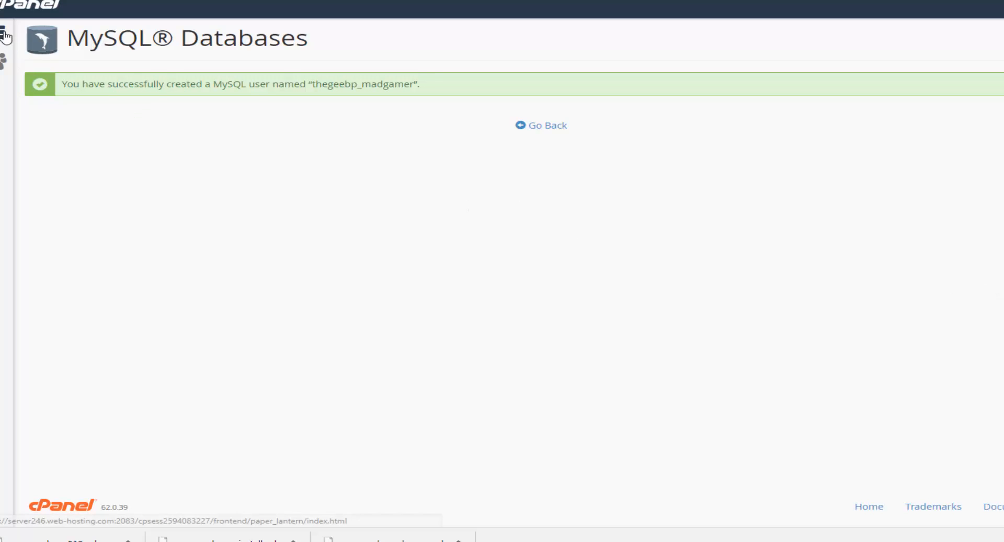
Step: Return to the MySQL Databases page and add the user thegeebp_madgamer to the thegeebp_madgameruk database
{"action": "key", "text": "alt+Left"}
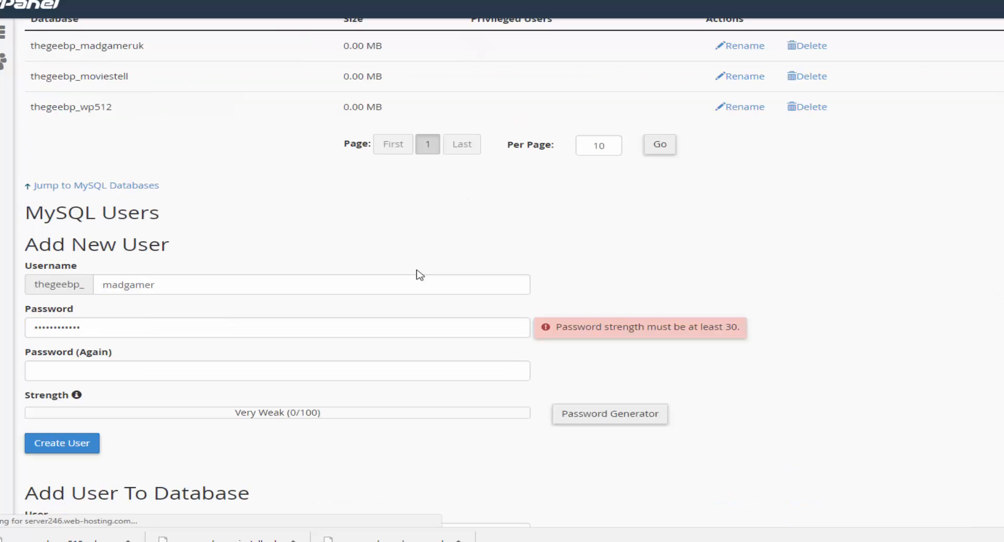
{"action": "scroll", "coordinate": [277, 279], "scroll_direction": "up", "scroll_amount": 1}
{"action": "scroll", "coordinate": [285, 279], "scroll_direction": "up", "scroll_amount": 2}
{"action": "scroll", "coordinate": [285, 277], "scroll_direction": "down", "scroll_amount": 7}
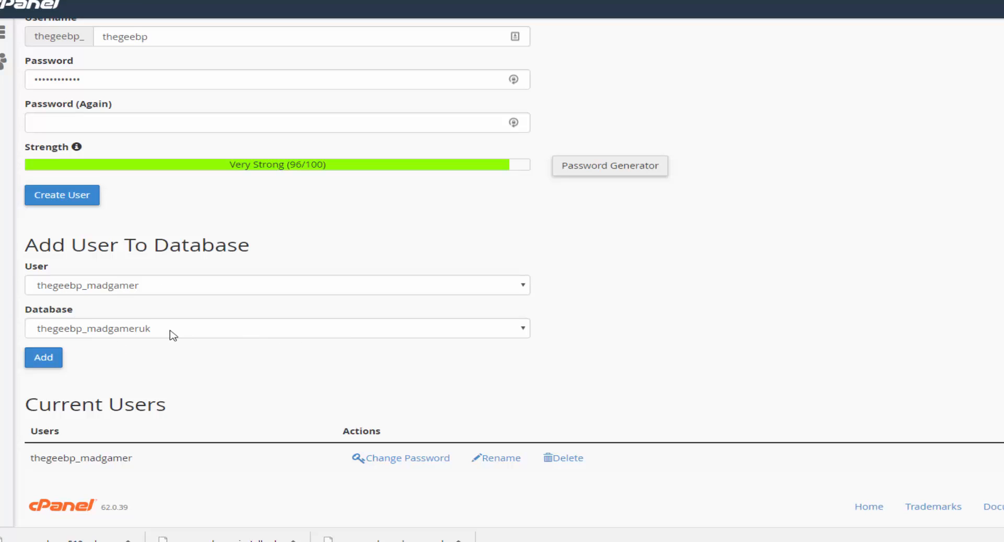
{"action": "left_click", "coordinate": [52, 357]}
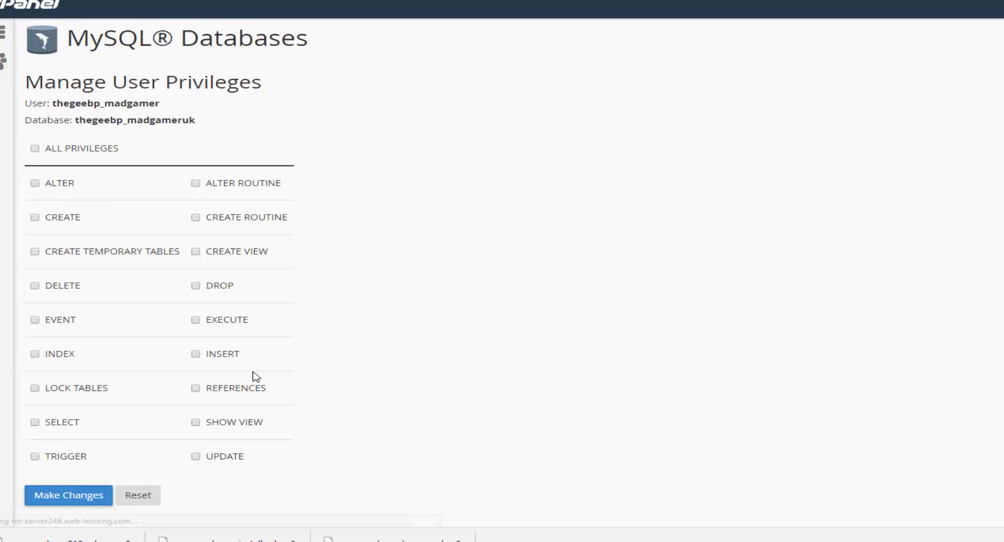
Step: Grant thegeebp_madgamer ALL PRIVILEGES on thegeebp_madgameruk, apply the changes and return to the MySQL Databases page
{"action": "left_click", "coordinate": [34, 148]}
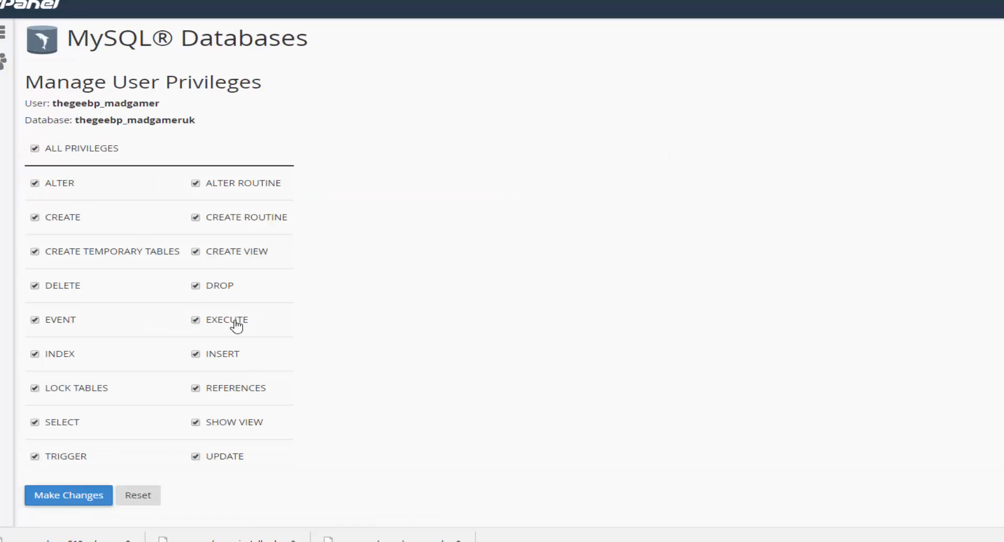
{"action": "scroll", "coordinate": [199, 442], "scroll_direction": "down", "scroll_amount": 1}
{"action": "left_click", "coordinate": [65, 439]}
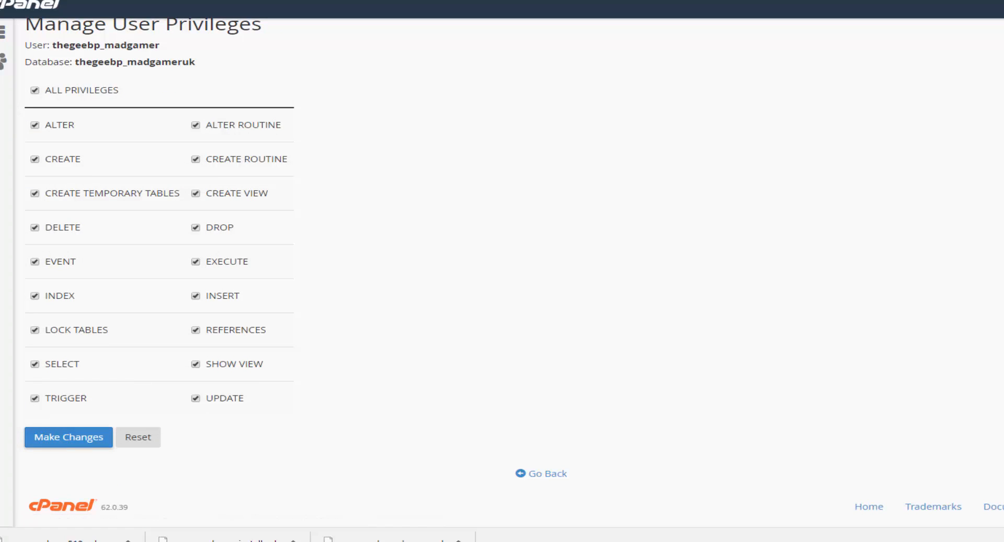
{"action": "scroll", "coordinate": [343, 270], "scroll_direction": "up", "scroll_amount": 1}
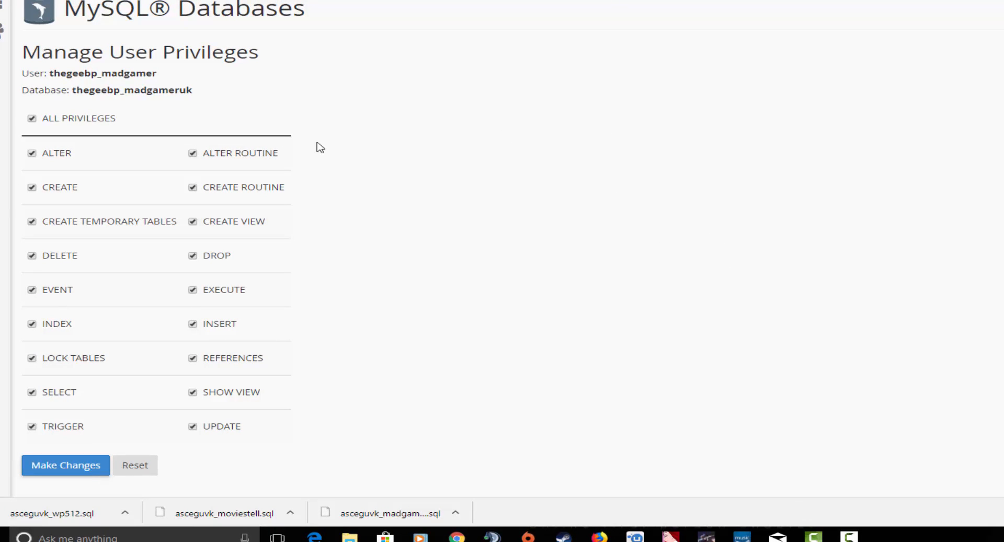
{"action": "key", "text": "alt+Left"}
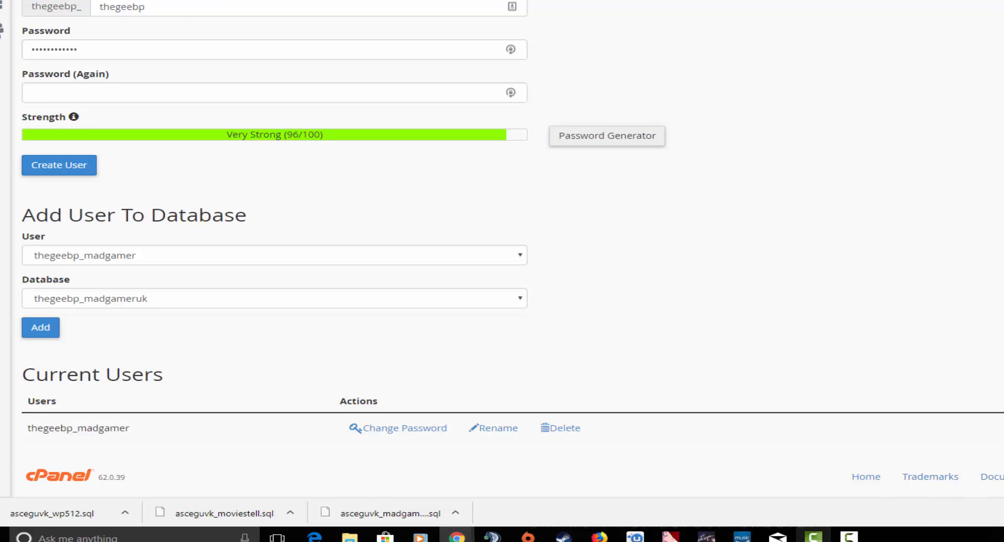
Step: Check the privileged users under Current Databases, then switch to phpMyAdmin and examine its thegeebp and information_schema entries
{"action": "left_click", "coordinate": [849, 537]}
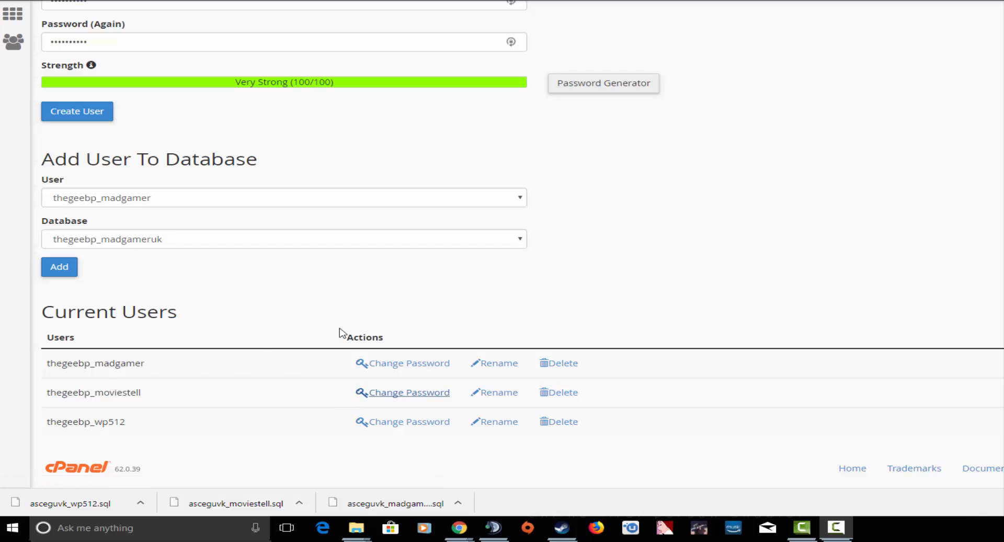
{"action": "scroll", "coordinate": [394, 302], "scroll_direction": "up", "scroll_amount": 20}
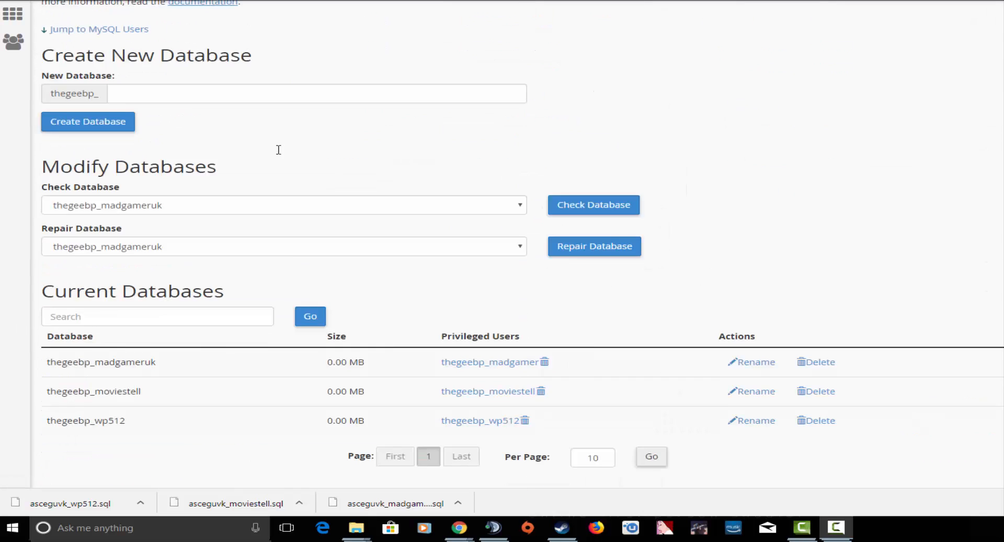
{"action": "left_click", "coordinate": [209, 158]}
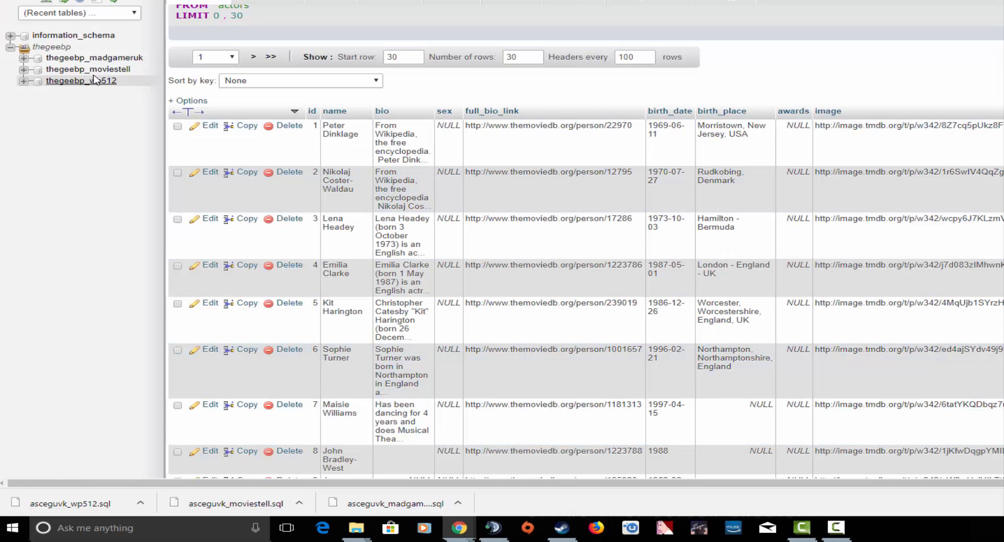
{"action": "left_click", "coordinate": [10, 48]}
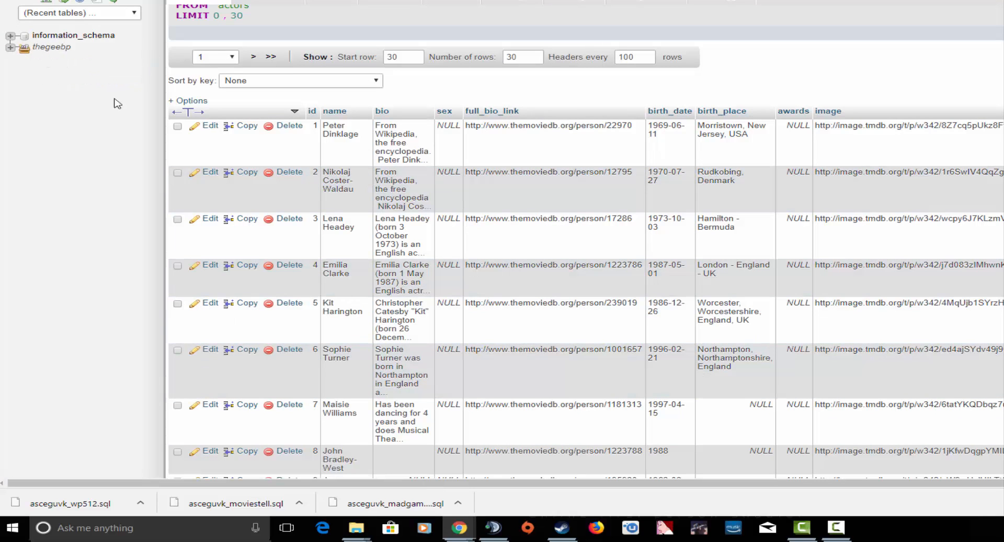
{"action": "left_click", "coordinate": [39, 47]}
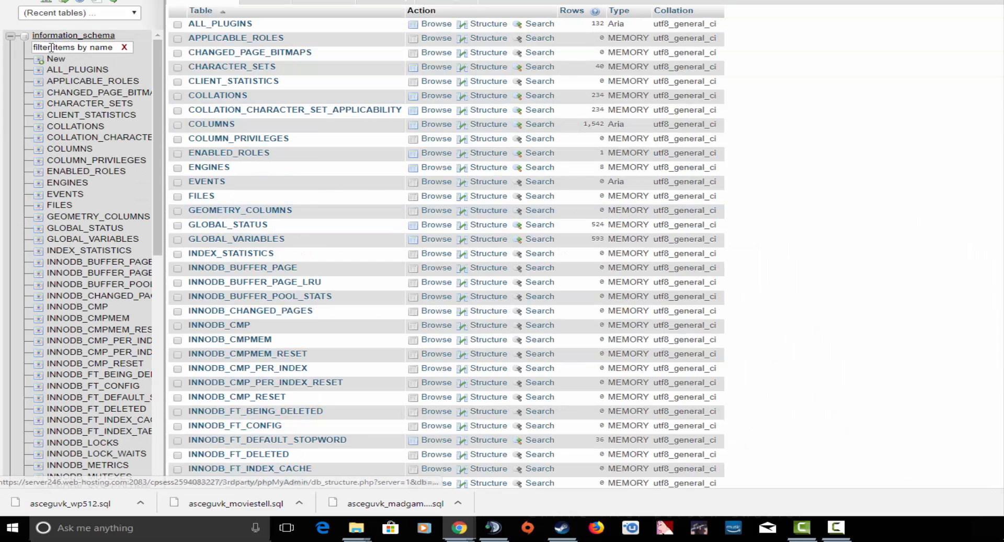
{"action": "left_click", "coordinate": [46, 2]}
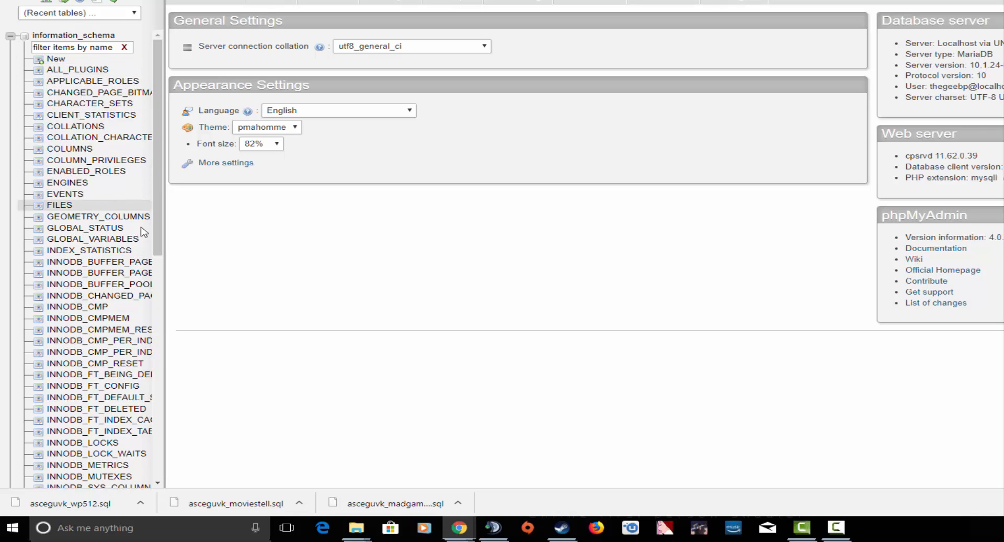
{"action": "scroll", "coordinate": [138, 251], "scroll_direction": "down", "scroll_amount": 4}
{"action": "scroll", "coordinate": [139, 261], "scroll_direction": "down", "scroll_amount": 5}
{"action": "scroll", "coordinate": [139, 262], "scroll_direction": "up", "scroll_amount": 9}
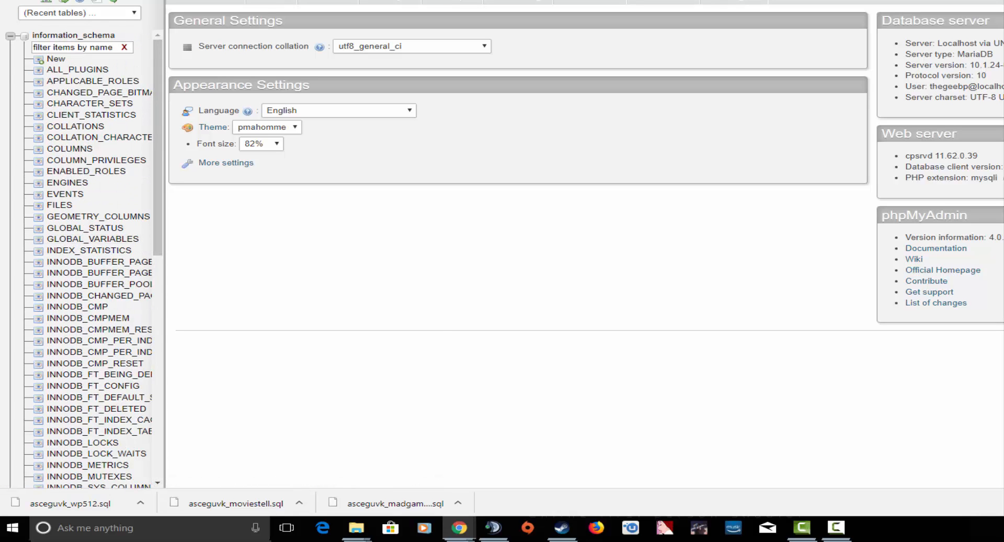
Step: Switch back to cPanel's MySQL Databases page and review the database list with its privileged users
{"action": "left_click", "coordinate": [314, 1]}
{"action": "scroll", "coordinate": [300, 210], "scroll_direction": "up", "scroll_amount": 4}
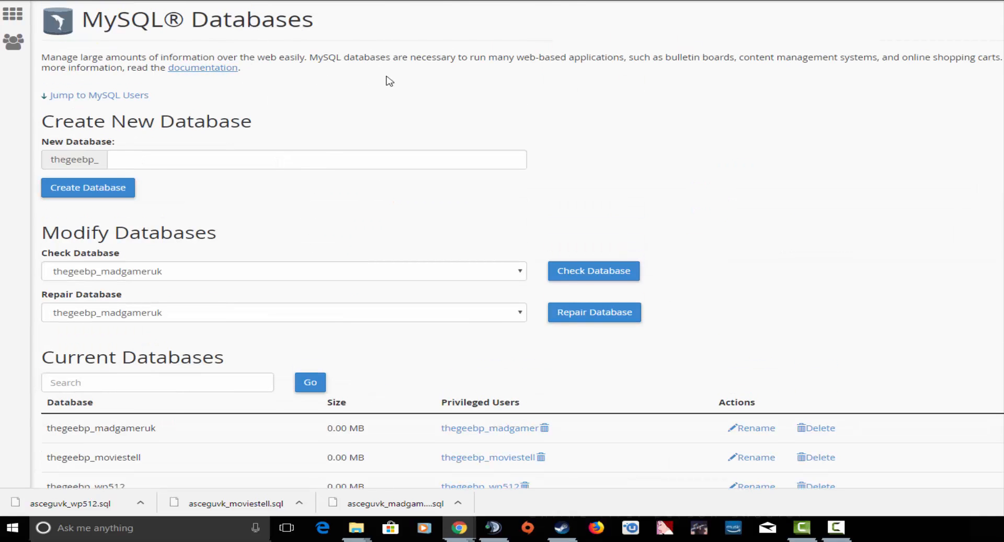
{"action": "scroll", "coordinate": [388, 80], "scroll_direction": "down", "scroll_amount": 4}
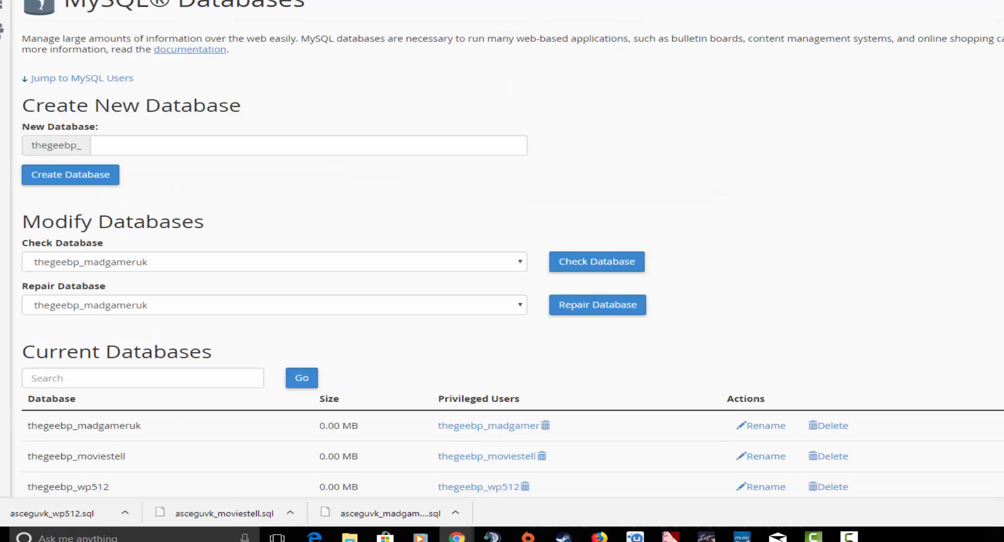
{"action": "scroll", "coordinate": [232, 296], "scroll_direction": "up", "scroll_amount": 1}
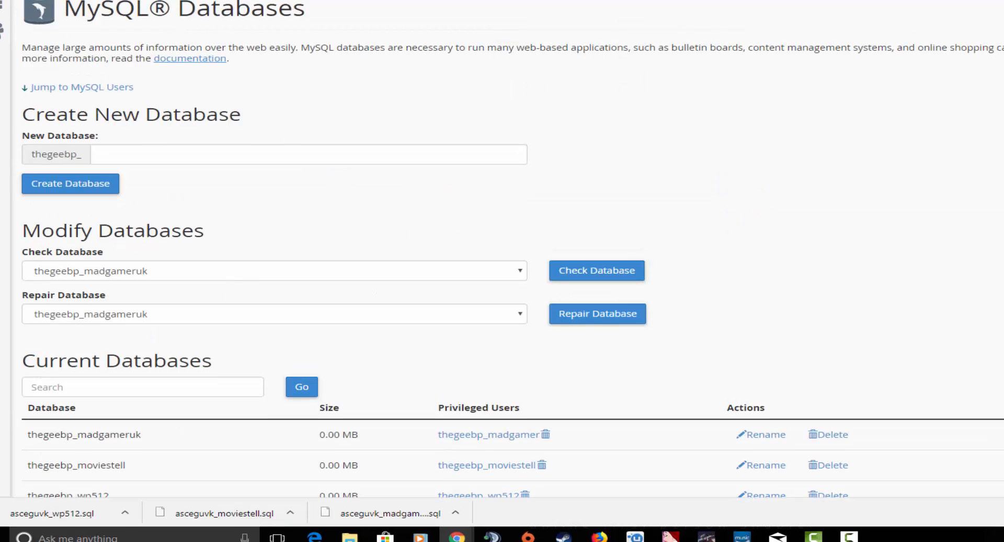
{"action": "left_click", "coordinate": [255, 162]}
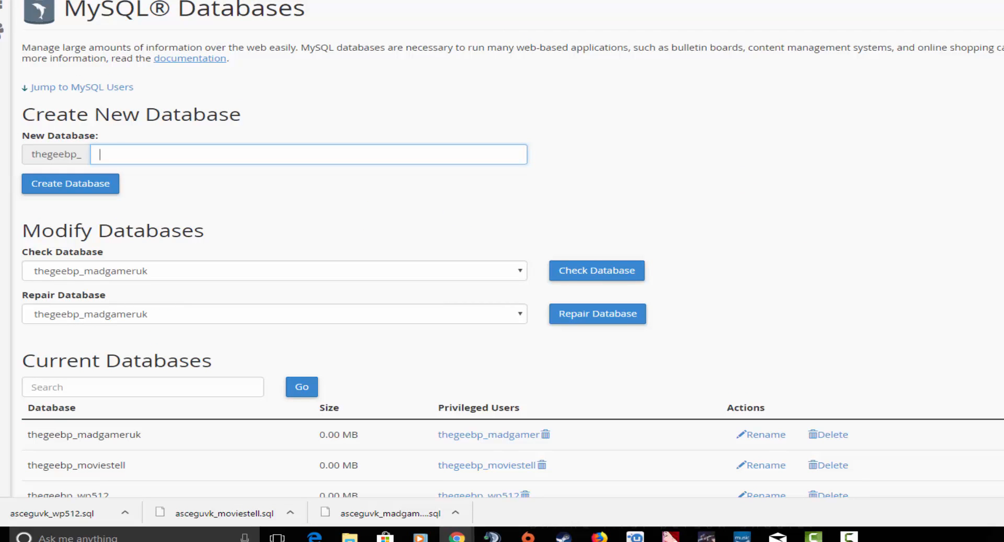
Step: Go to the cPanel home page and open File Manager in a new tab
{"action": "left_click", "coordinate": [1, 5]}
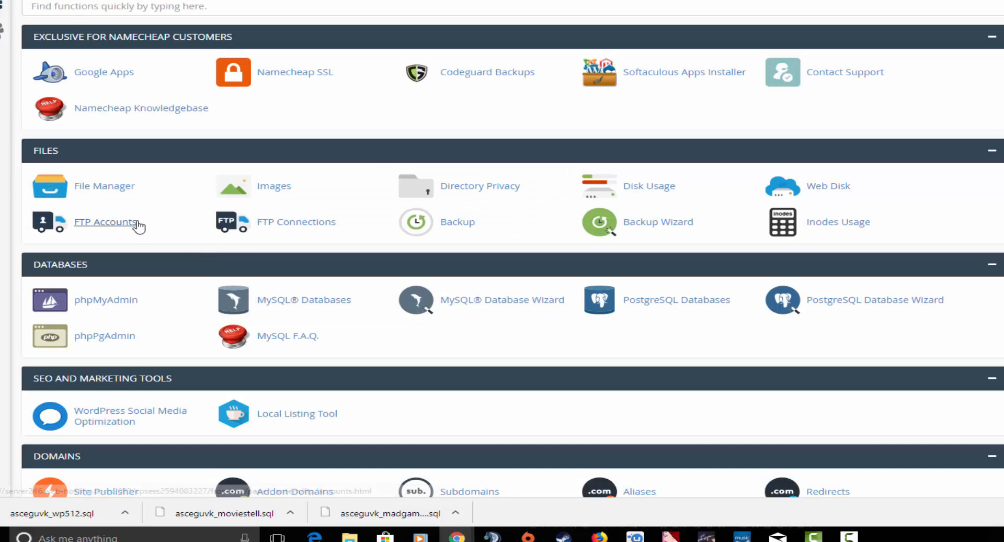
{"action": "right_click", "coordinate": [113, 187]}
{"action": "left_click", "coordinate": [165, 195]}
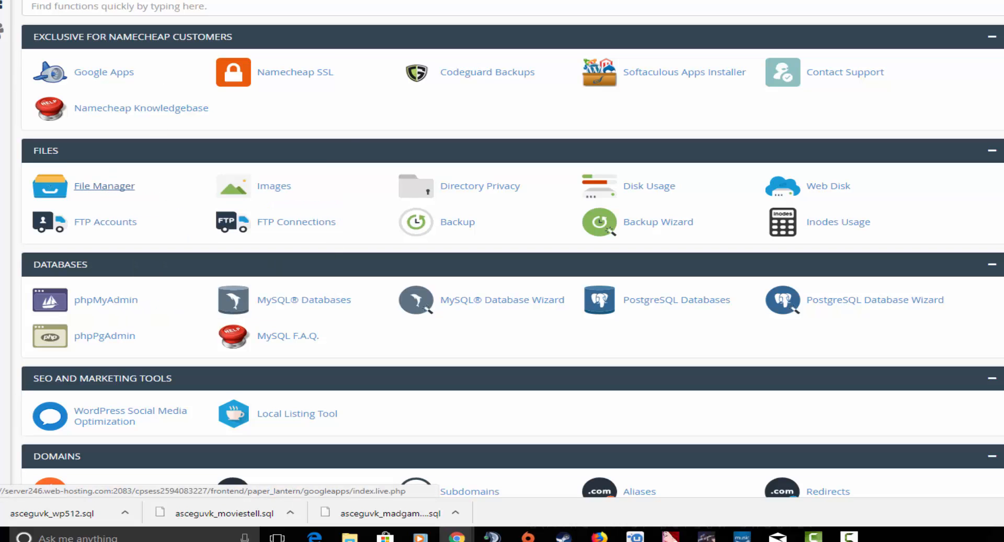
Step: Switch to File Manager and open the home directory inside the backup-1.20.2018_20-02-57_asceguvk folder
{"action": "key", "text": "ctrl+Tab"}
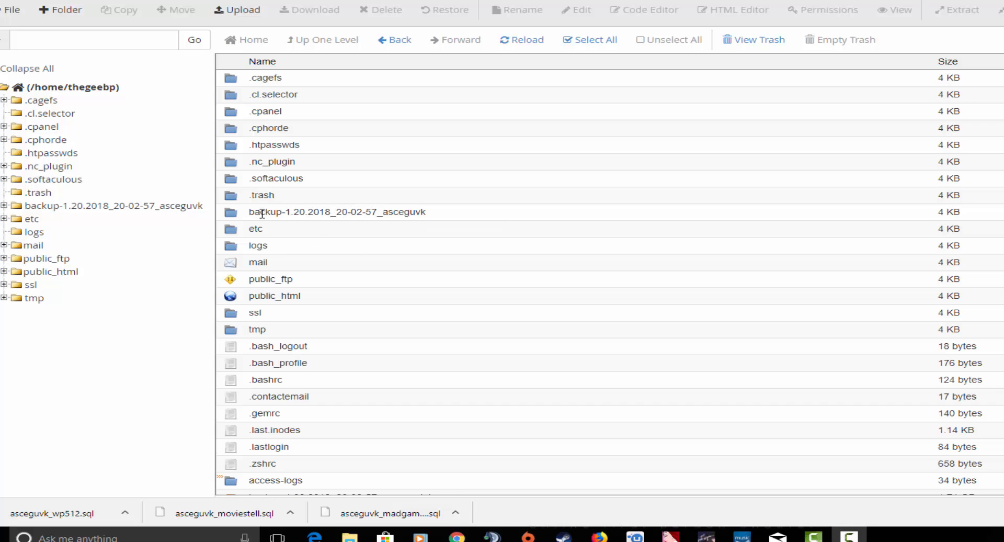
{"action": "double_click", "coordinate": [230, 214]}
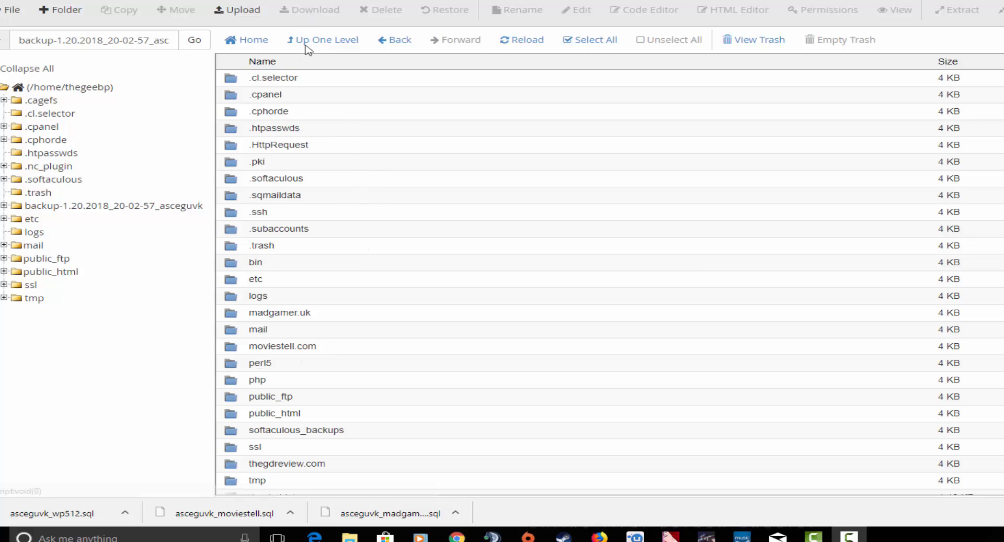
{"action": "scroll", "coordinate": [335, 231], "scroll_direction": "down", "scroll_amount": 2}
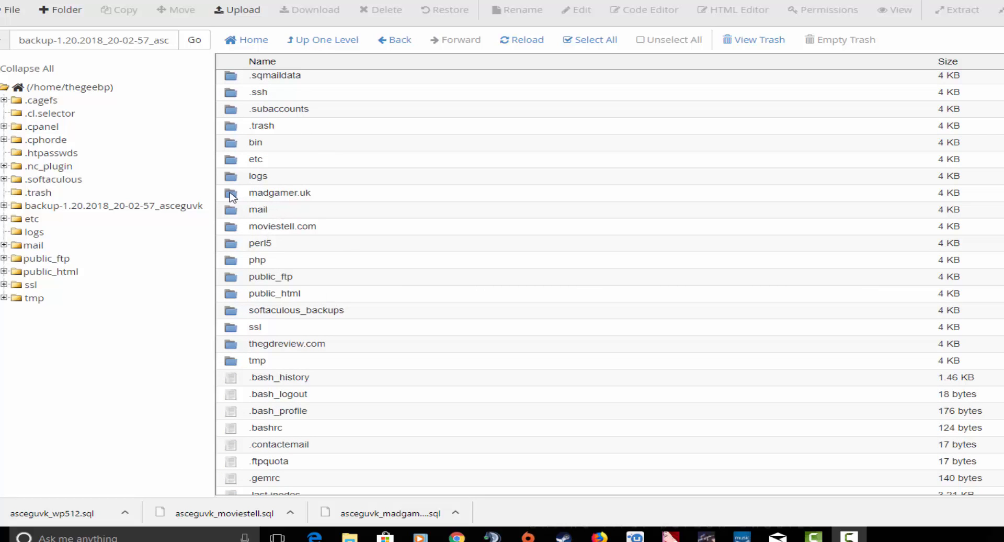
{"action": "scroll", "coordinate": [280, 188], "scroll_direction": "up", "scroll_amount": 2}
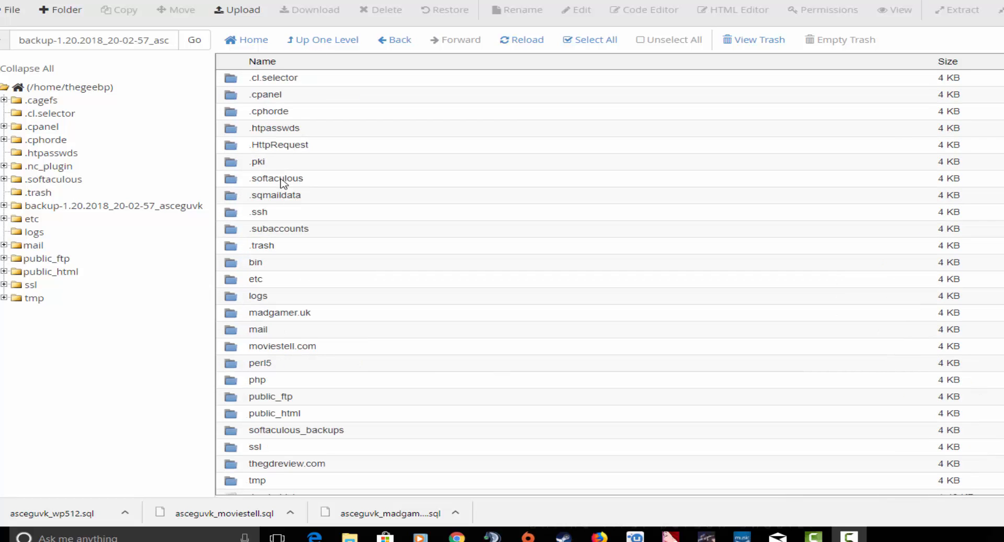
{"action": "scroll", "coordinate": [283, 182], "scroll_direction": "down", "scroll_amount": 1}
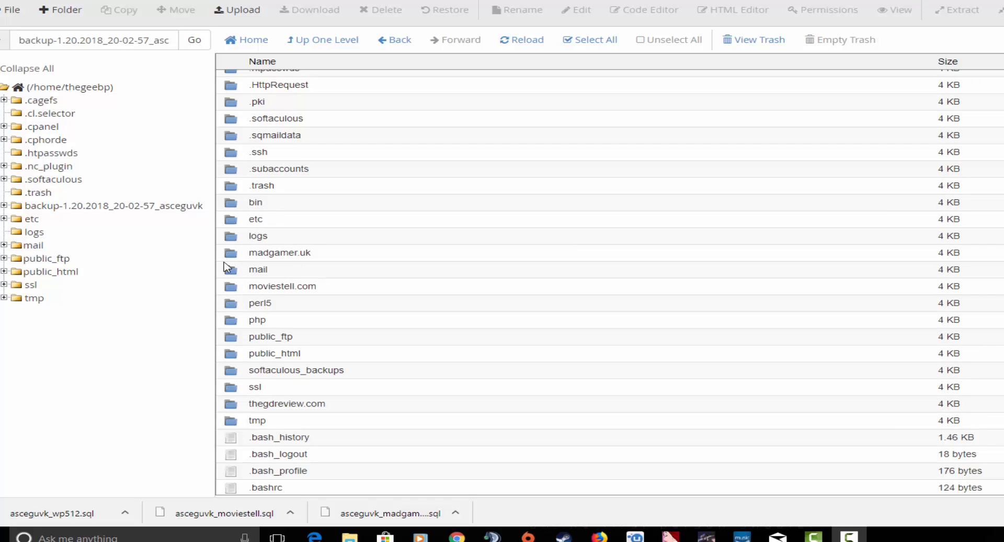
Step: Check the backup's moviestell.com folder, return to its parent folder and open madgamer.uk
{"action": "double_click", "coordinate": [246, 286]}
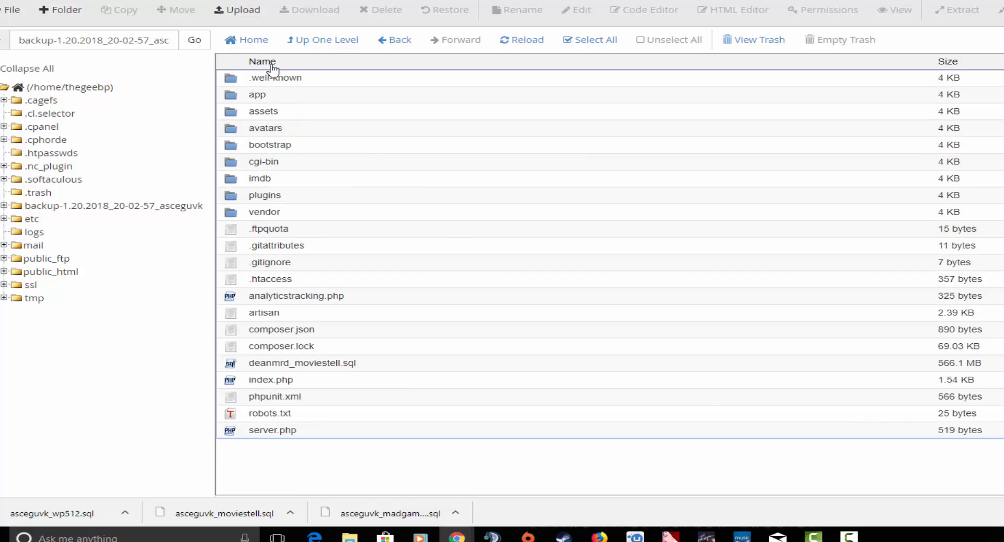
{"action": "left_click", "coordinate": [307, 41]}
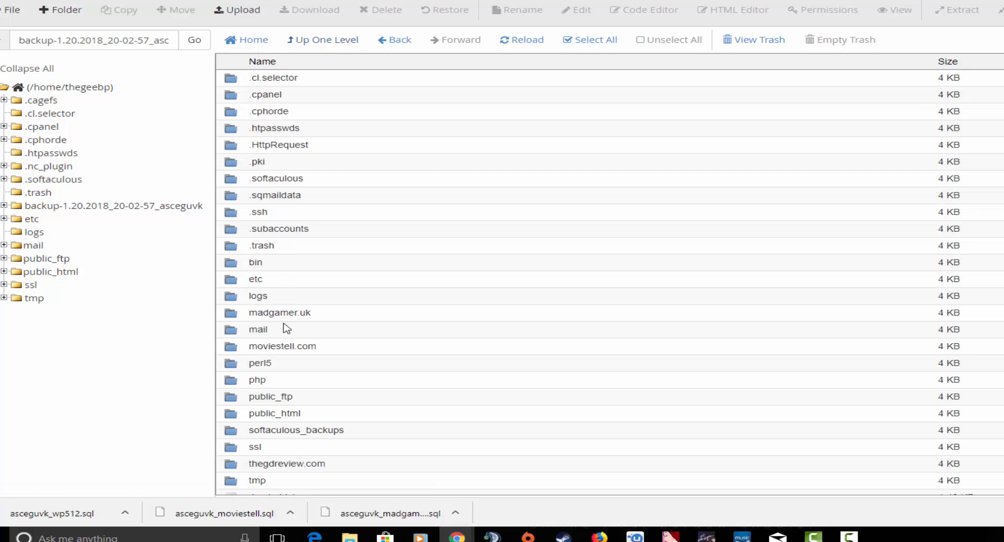
{"action": "double_click", "coordinate": [241, 314]}
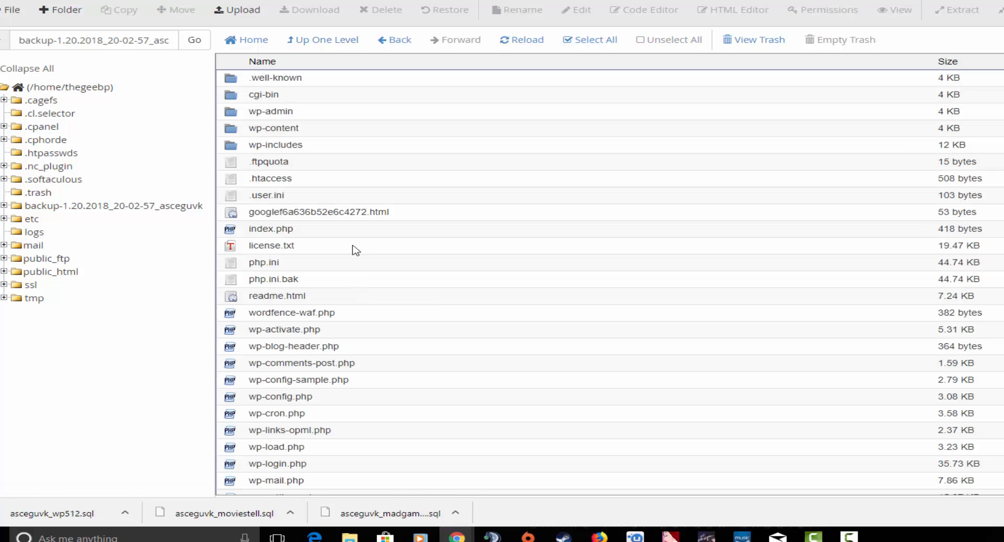
Step: Look through the files in madgamer.uk's wp-includes folder for the database configuration
{"action": "double_click", "coordinate": [228, 149]}
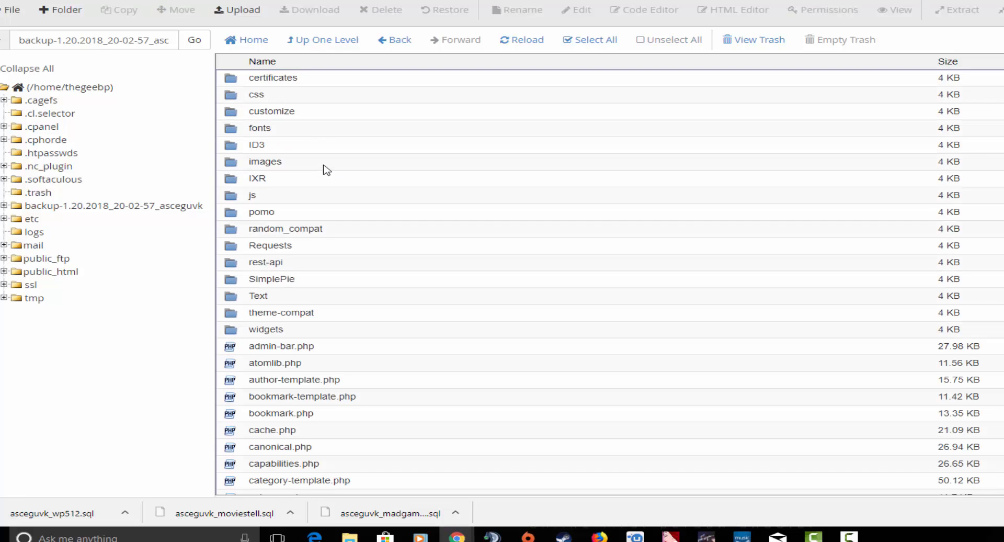
{"action": "scroll", "coordinate": [323, 176], "scroll_direction": "down", "scroll_amount": 3}
{"action": "left_click", "coordinate": [297, 235]}
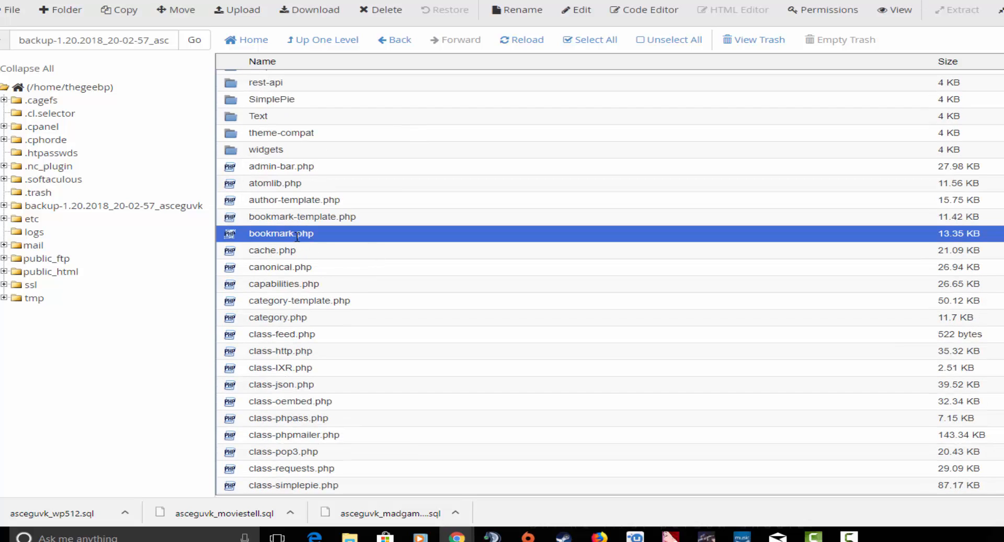
{"action": "scroll", "coordinate": [300, 244], "scroll_direction": "down", "scroll_amount": 6}
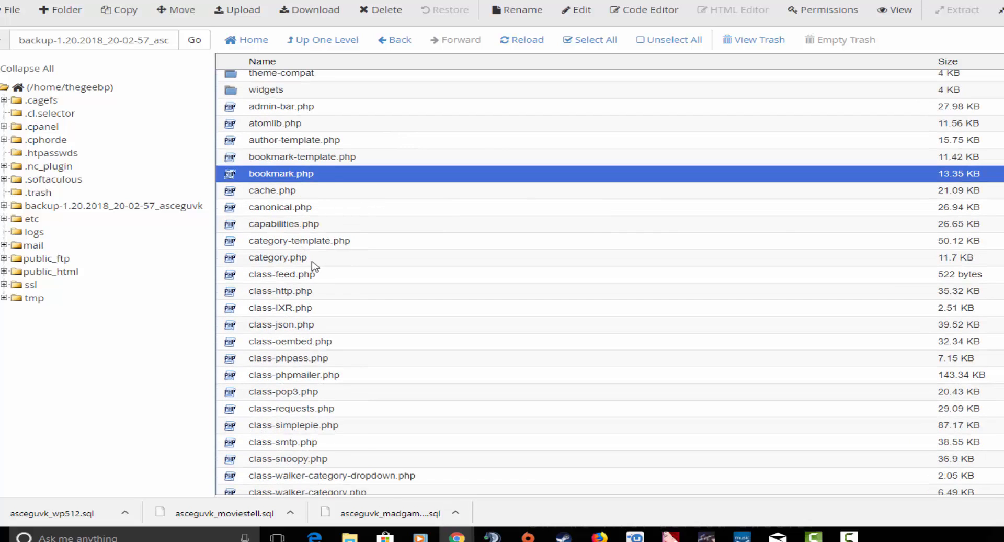
{"action": "scroll", "coordinate": [332, 310], "scroll_direction": "down", "scroll_amount": 4}
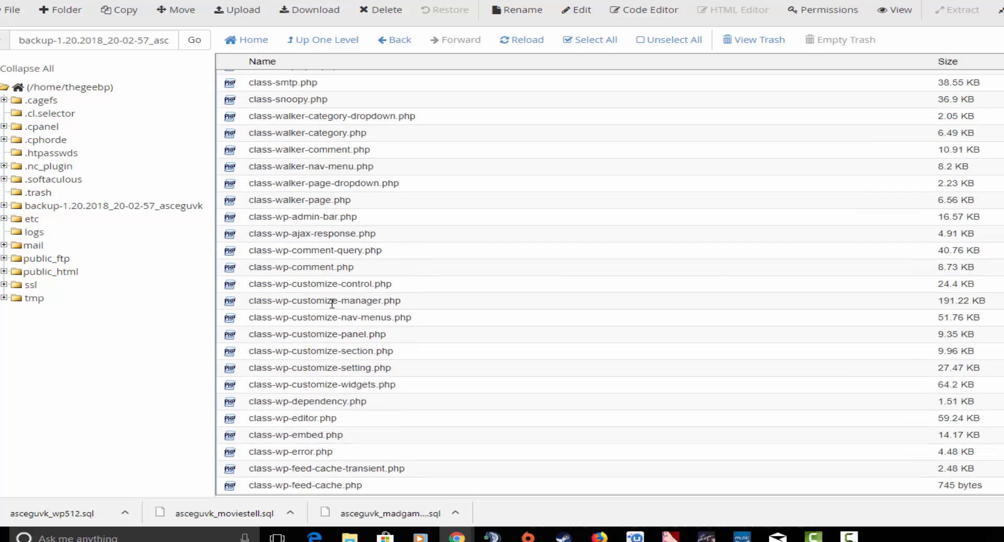
{"action": "scroll", "coordinate": [343, 313], "scroll_direction": "down", "scroll_amount": 3}
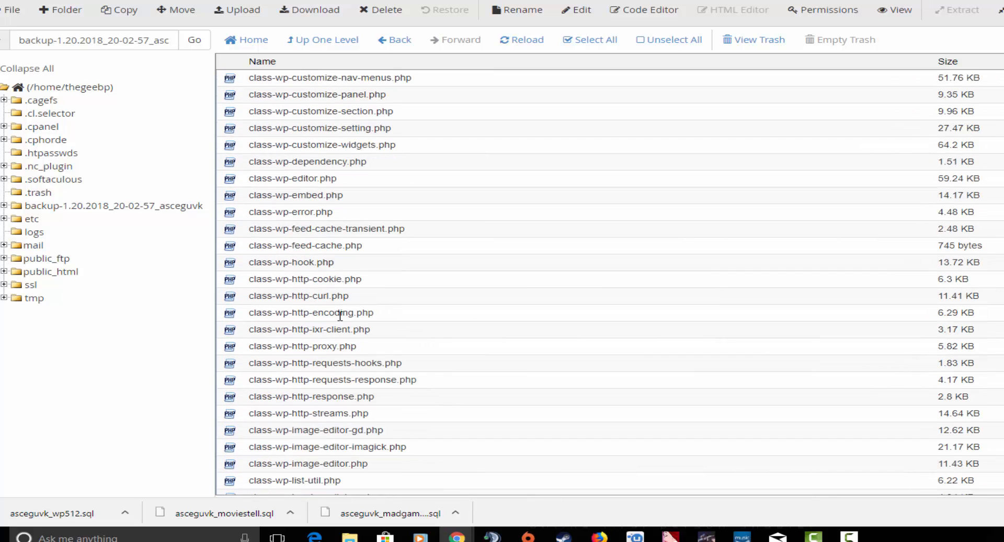
{"action": "scroll", "coordinate": [333, 330], "scroll_direction": "down", "scroll_amount": 5}
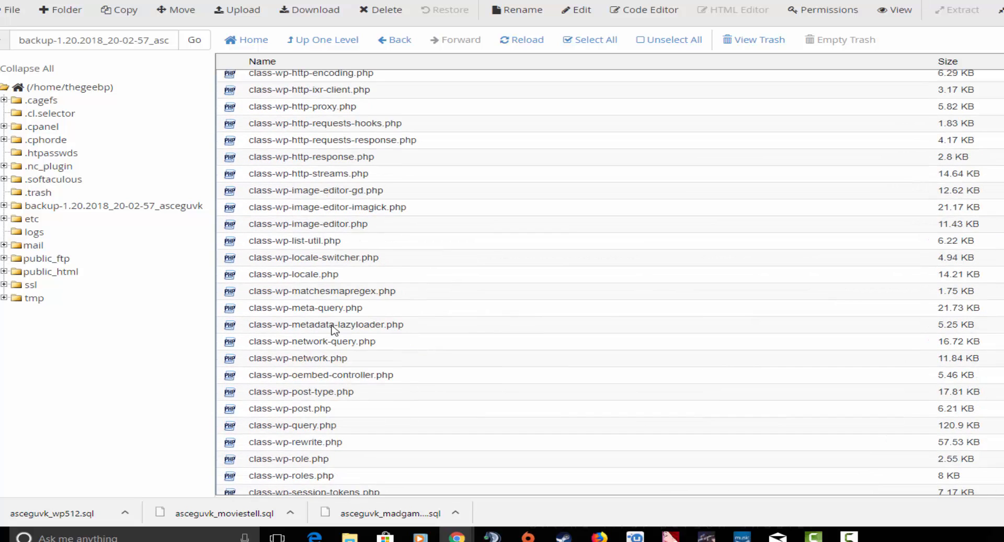
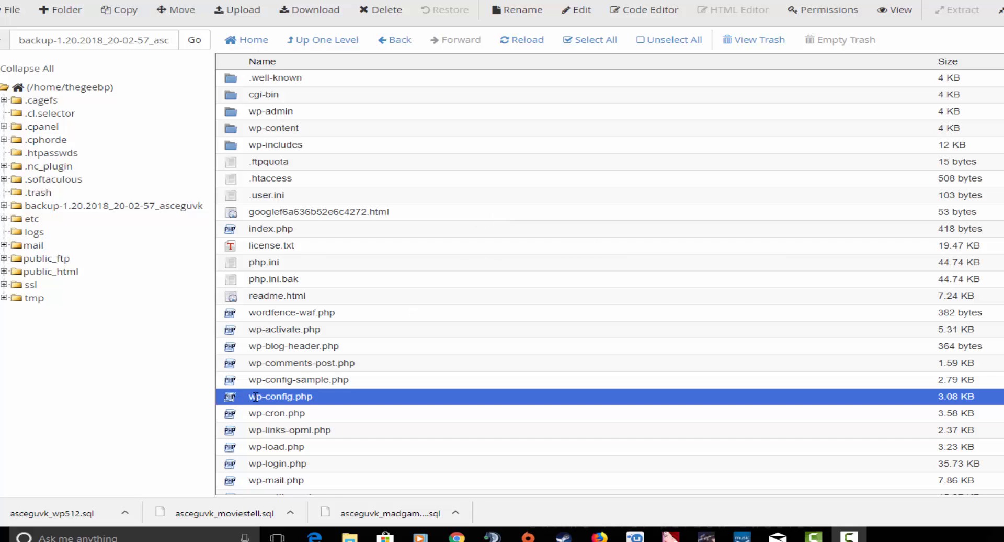
Step: Expand the backup's homedir in the folder tree, open madgamer.uk's wp-config.php for editing and examine its database username and password lines
{"action": "left_click", "coordinate": [4, 205]}
{"action": "left_click", "coordinate": [18, 319]}
{"action": "scroll", "coordinate": [137, 364], "scroll_direction": "down", "scroll_amount": 5}
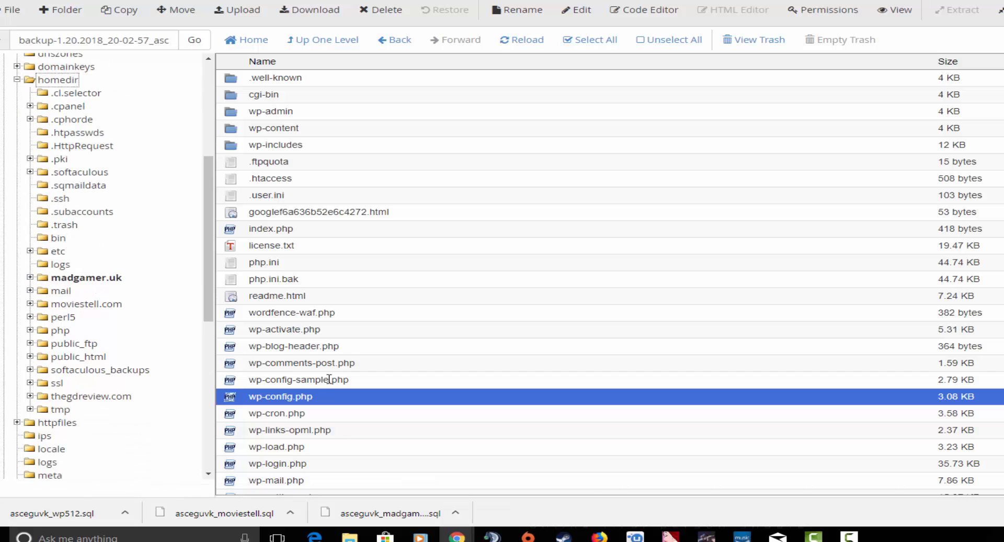
{"action": "right_click", "coordinate": [244, 404]}
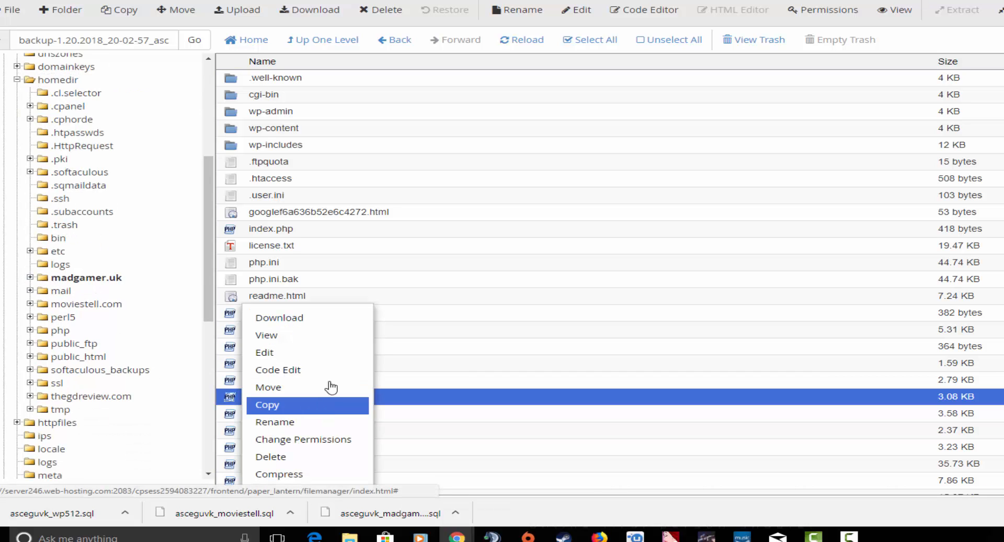
{"action": "left_click", "coordinate": [293, 352]}
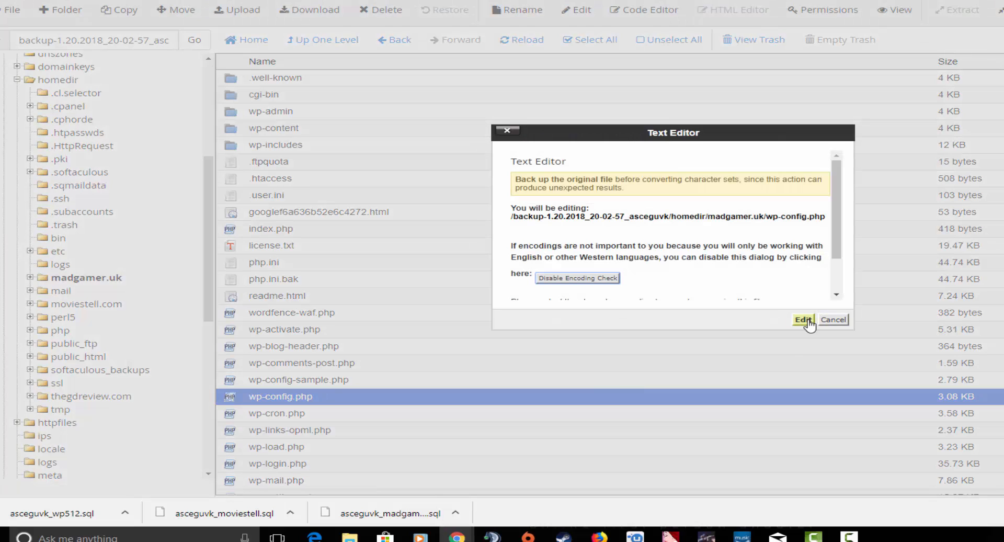
{"action": "left_click", "coordinate": [803, 320]}
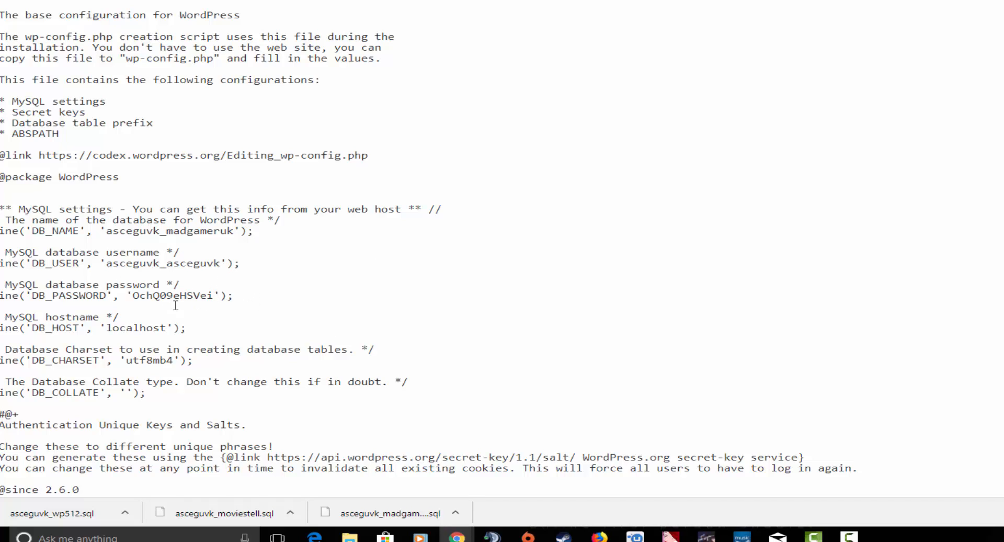
{"action": "left_click_drag", "start_coordinate": [233, 295], "coordinate": [1, 263]}
{"action": "left_click", "coordinate": [253, 310]}
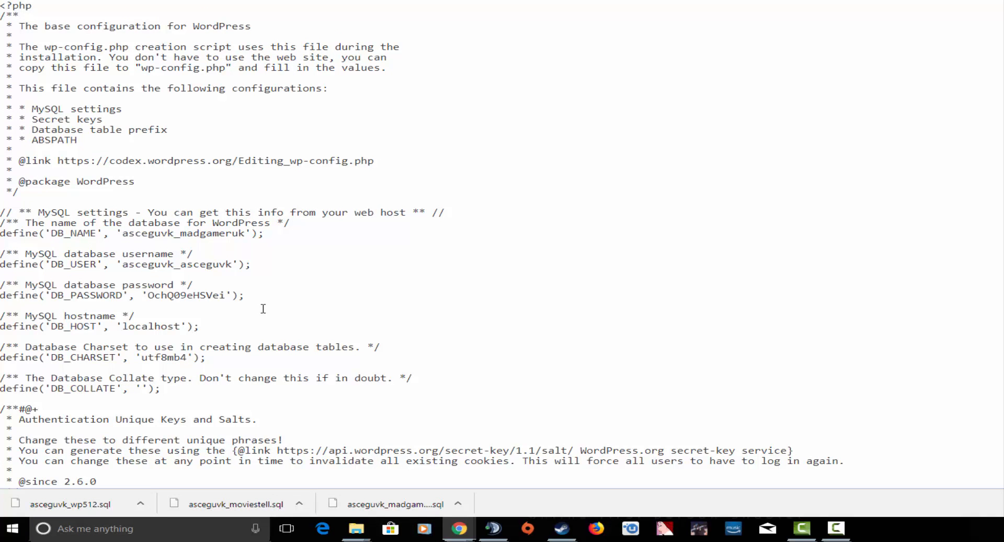
Step: Switch to cPanel's MySQL Databases page and copy the database name thegeebp_madgameruk from Current Databases
{"action": "key", "text": "ctrl+w"}
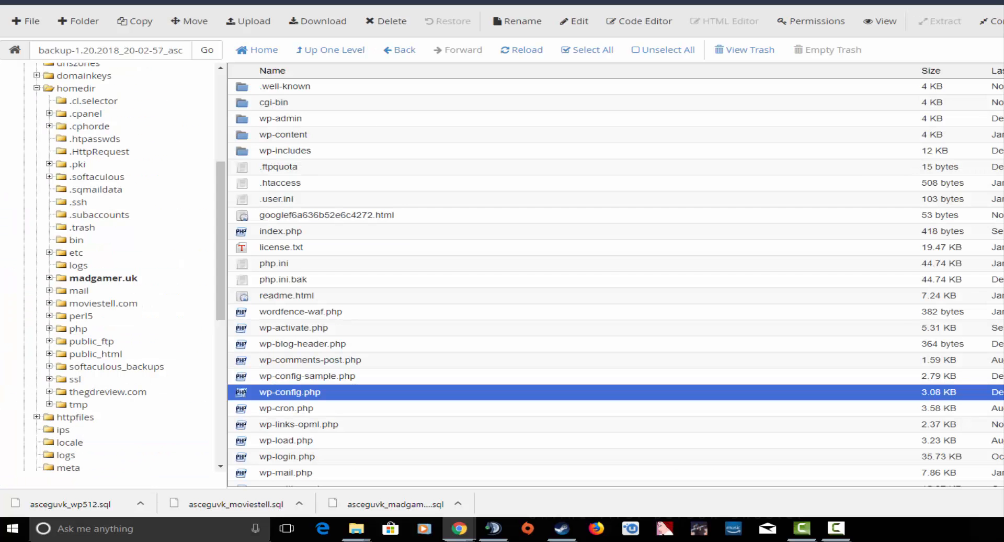
{"action": "key", "text": "ctrl+Tab"}
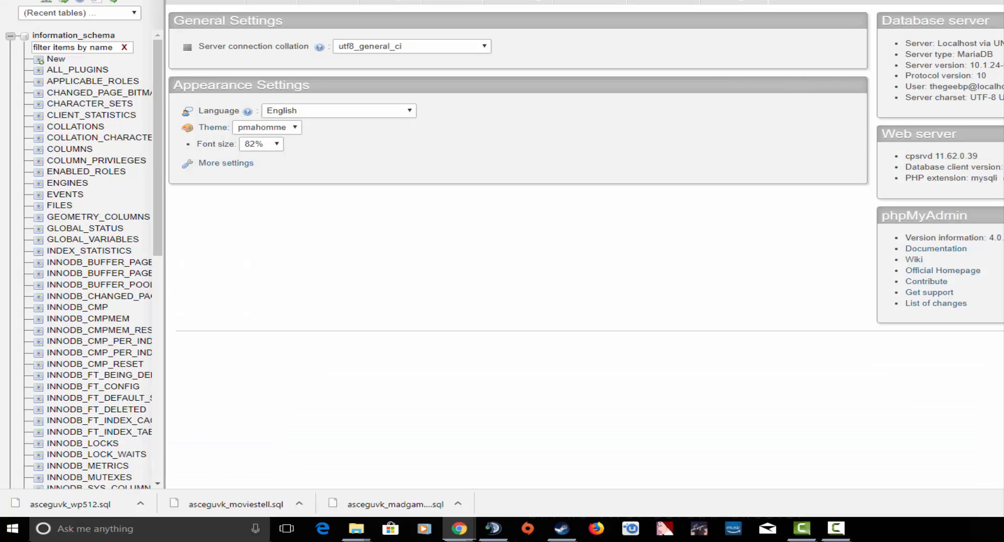
{"action": "key", "text": "ctrl+Tab"}
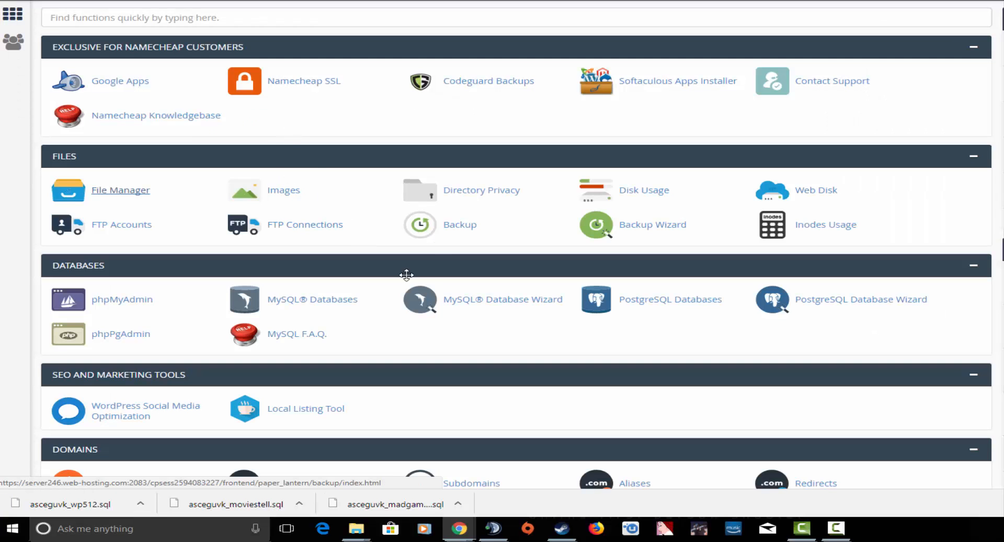
{"action": "left_click", "coordinate": [320, 309]}
{"action": "scroll", "coordinate": [332, 329], "scroll_direction": "down", "scroll_amount": 4}
{"action": "scroll", "coordinate": [333, 330], "scroll_direction": "down", "scroll_amount": 2}
{"action": "scroll", "coordinate": [200, 315], "scroll_direction": "up", "scroll_amount": 1}
{"action": "scroll", "coordinate": [255, 317], "scroll_direction": "up", "scroll_amount": 1}
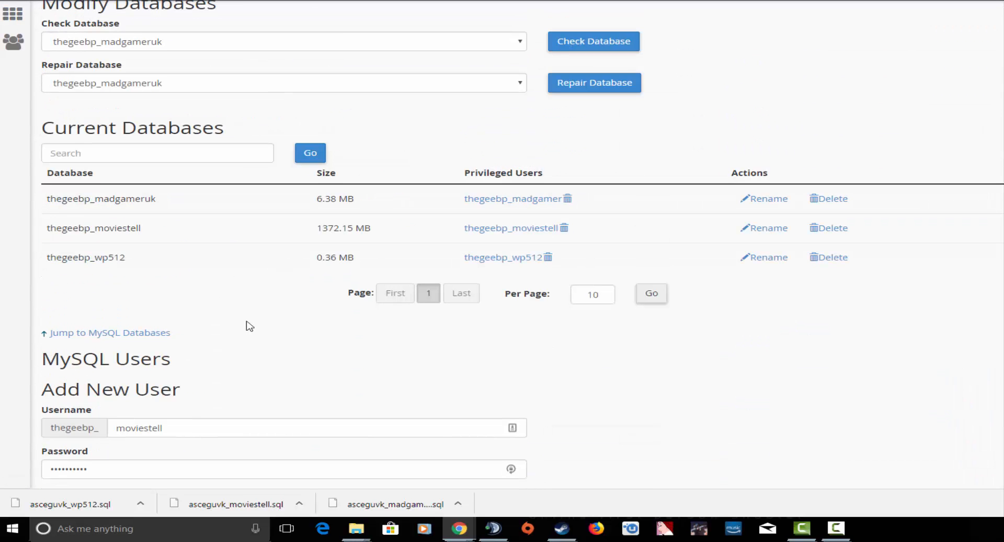
{"action": "left_click_drag", "start_coordinate": [170, 206], "coordinate": [47, 202]}
{"action": "right_click", "coordinate": [62, 200]}
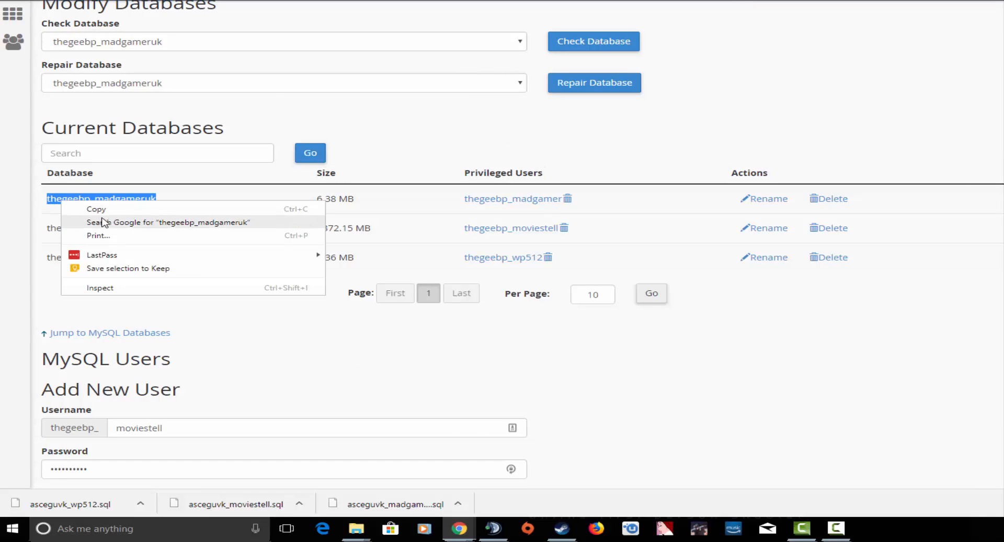
{"action": "left_click", "coordinate": [114, 210]}
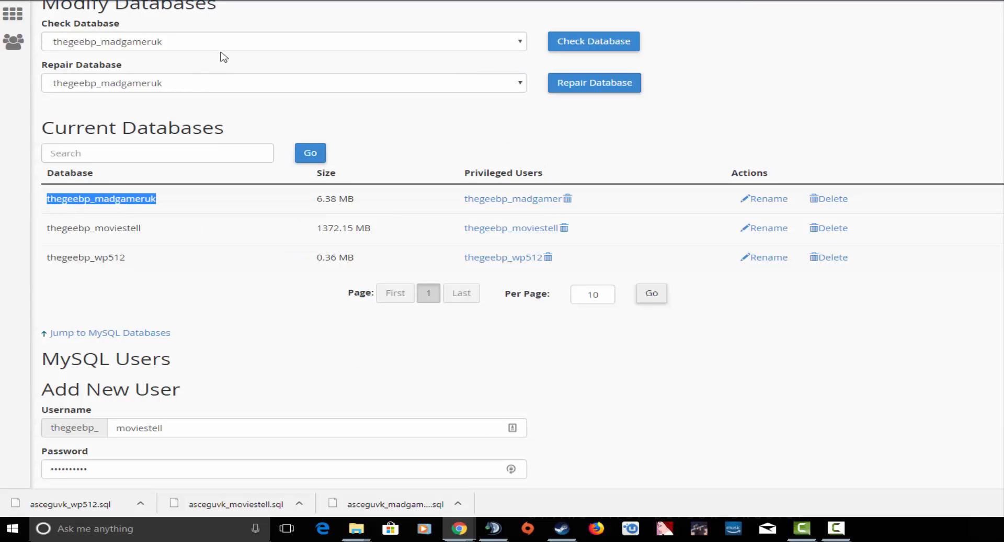
{"action": "left_click", "coordinate": [251, 1]}
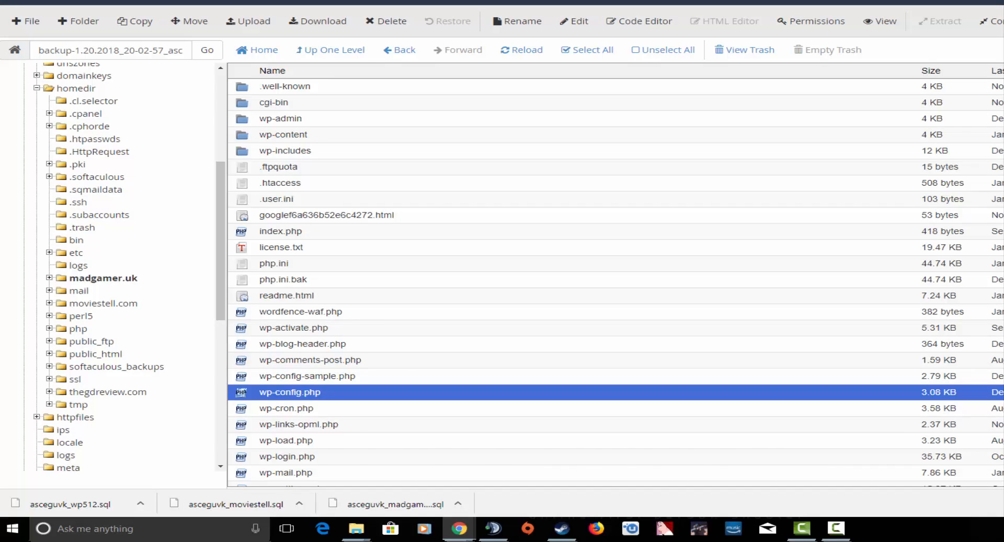
{"action": "key", "text": "ctrl+Tab"}
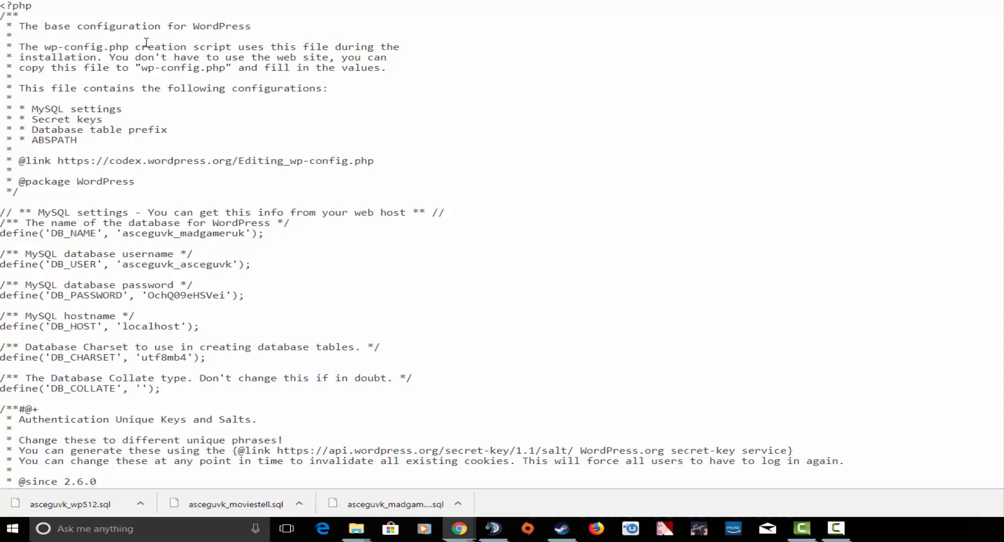
{"action": "key", "text": "ctrl+shift+Tab"}
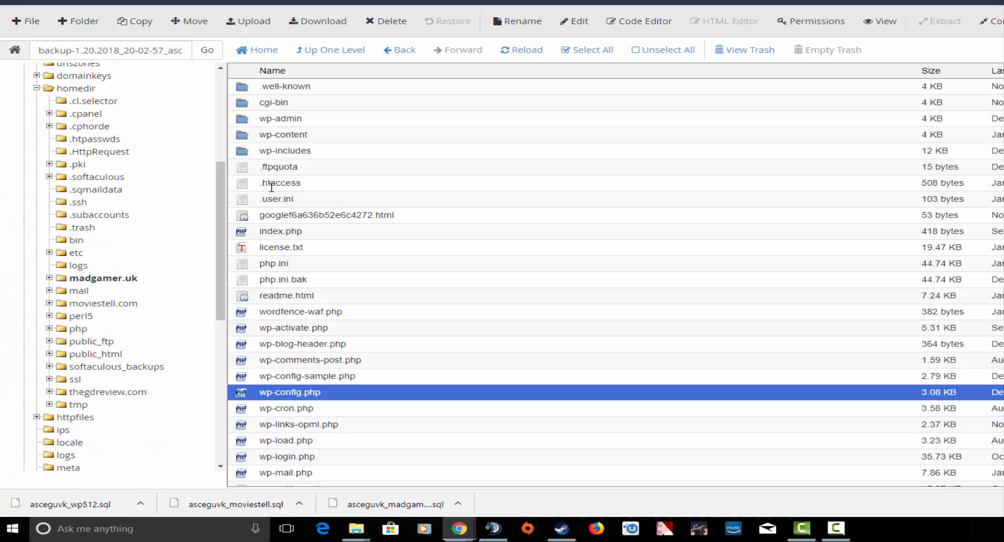
{"action": "key", "text": "ctrl+Tab"}
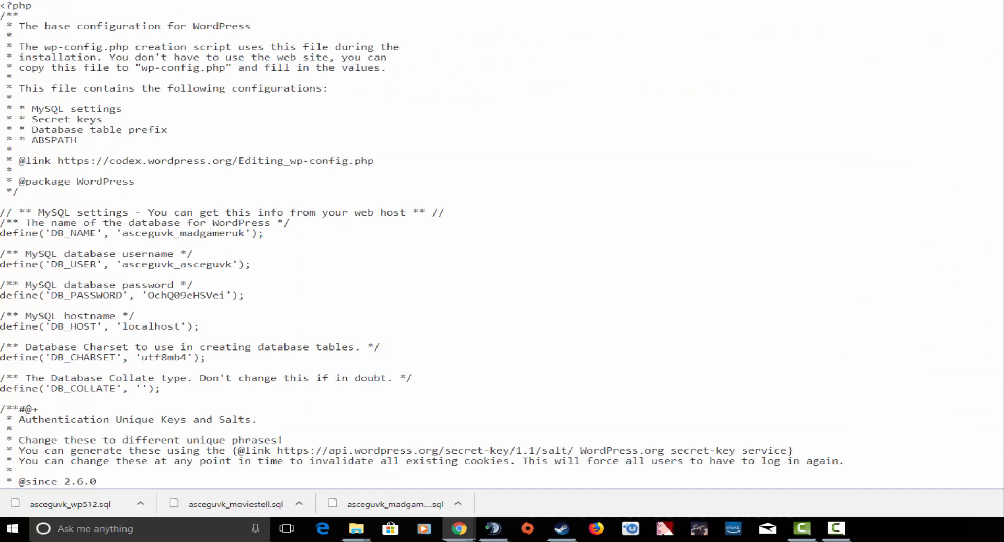
{"action": "left_click_drag", "start_coordinate": [234, 264], "coordinate": [125, 267]}
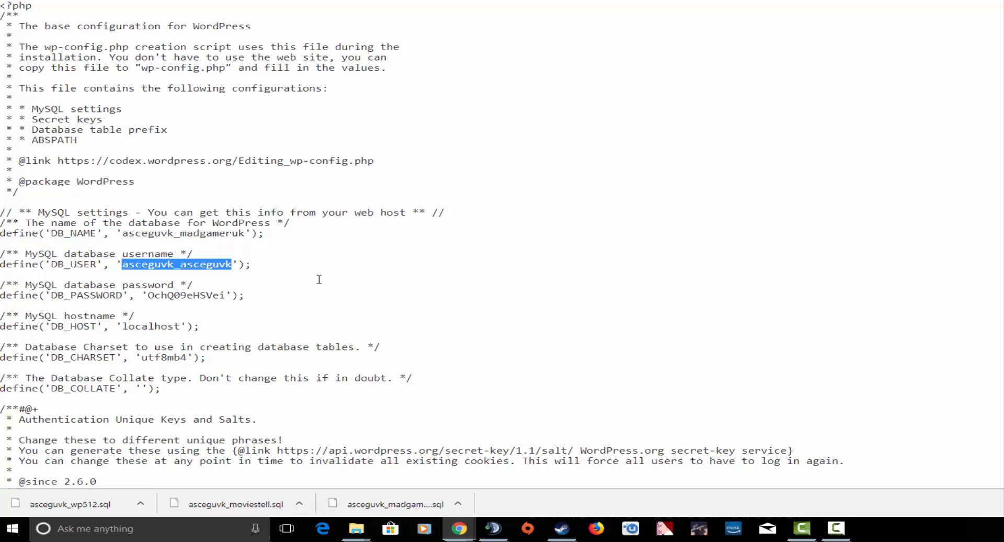
{"action": "key", "text": "ctrl+v"}
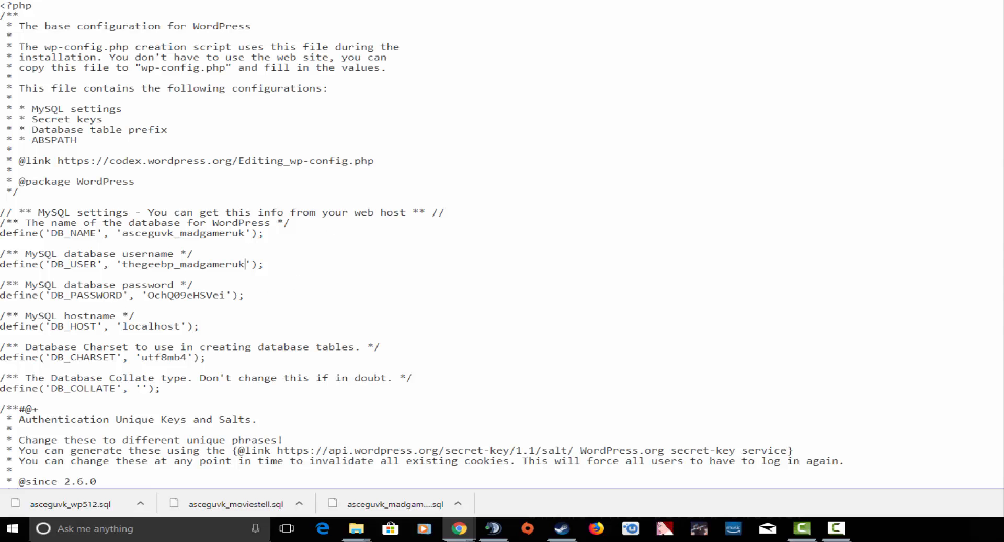
Step: Open the saved web-hosting.com entry for madgamer in LastPass to retrieve its password, and return to the wp-config.php editor
{"action": "left_click", "coordinate": [356, 1]}
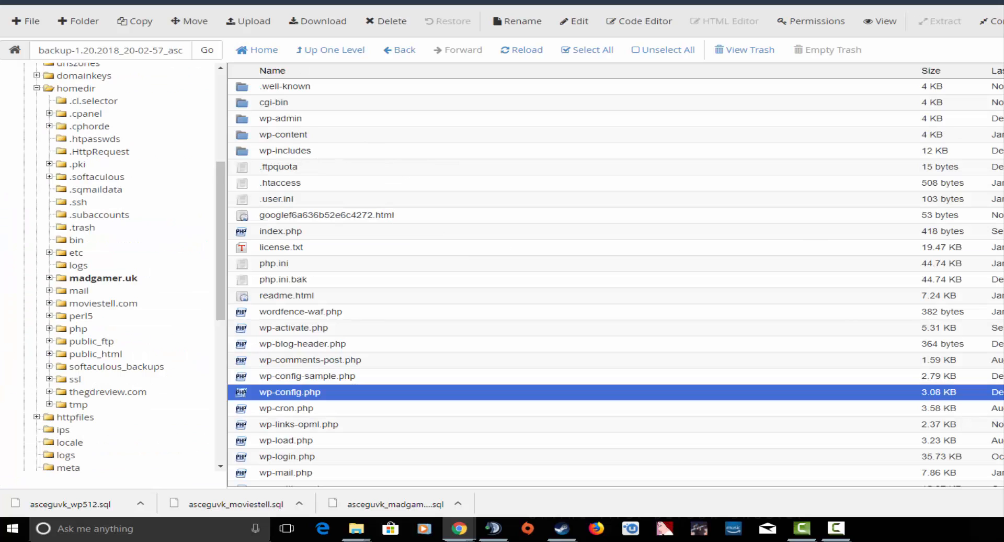
{"action": "left_click", "coordinate": [1002, 1]}
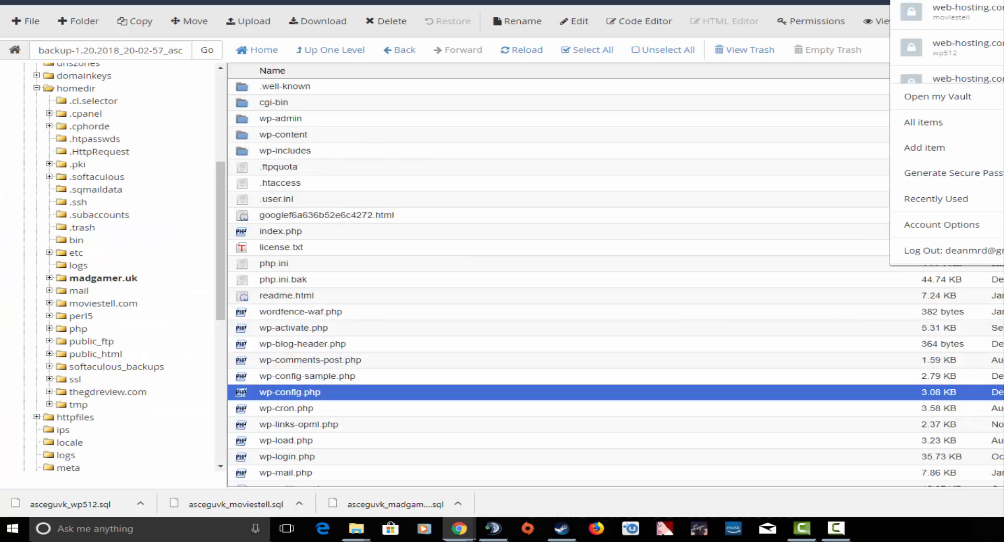
{"action": "scroll", "coordinate": [947, 42], "scroll_direction": "up", "scroll_amount": 1}
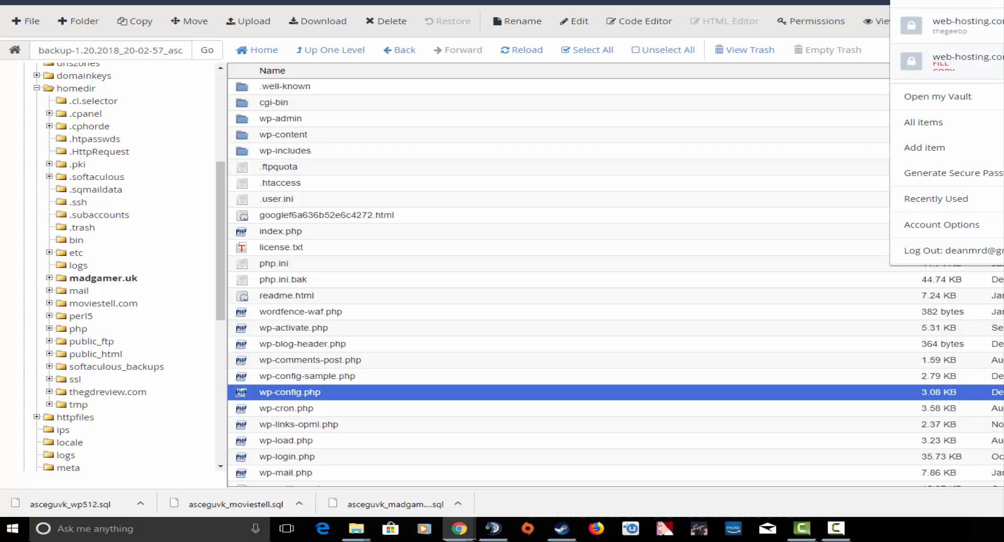
{"action": "left_click", "coordinate": [941, 66]}
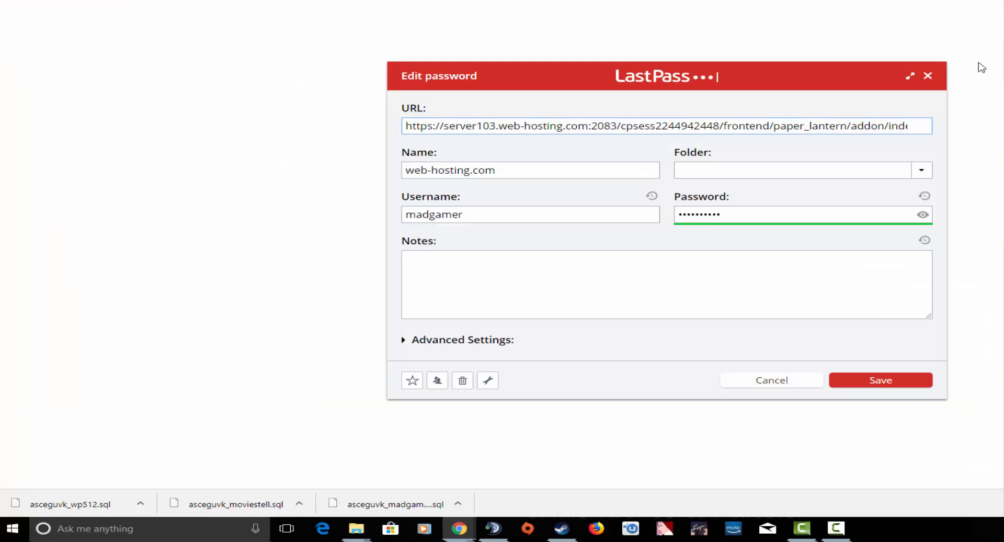
{"action": "left_click_drag", "start_coordinate": [810, 77], "coordinate": [773, 69]}
{"action": "left_click", "coordinate": [986, 0]}
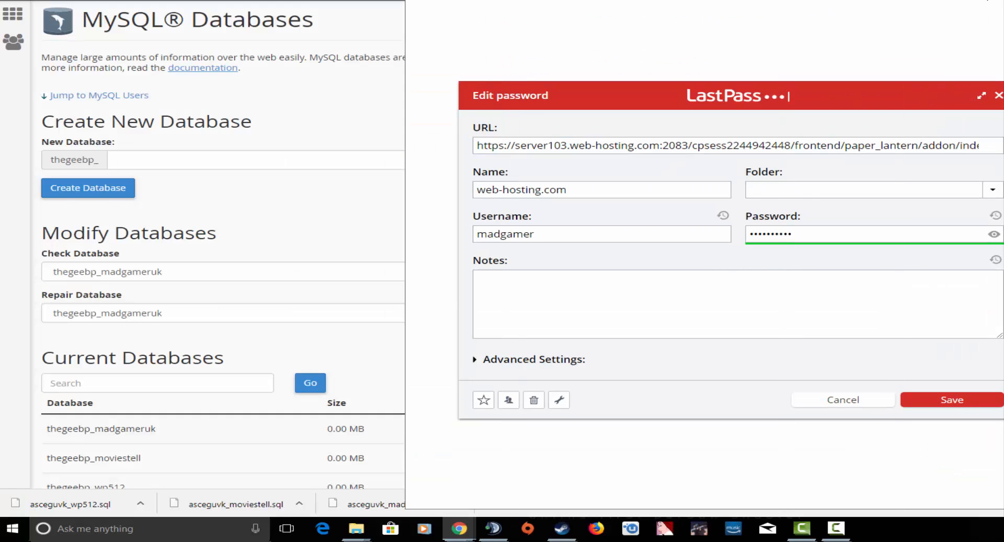
{"action": "left_click", "coordinate": [987, 0]}
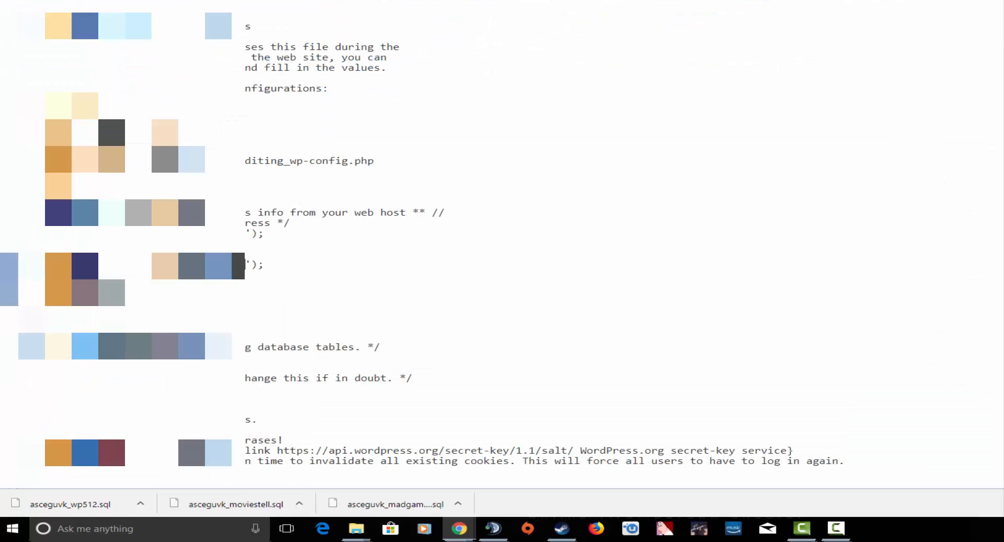
Step: Replace the DB_PASSWORD value in madgamer.uk's wp-config.php with the database user's password, and save and close the file
{"action": "left_click_drag", "start_coordinate": [226, 295], "coordinate": [154, 296]}
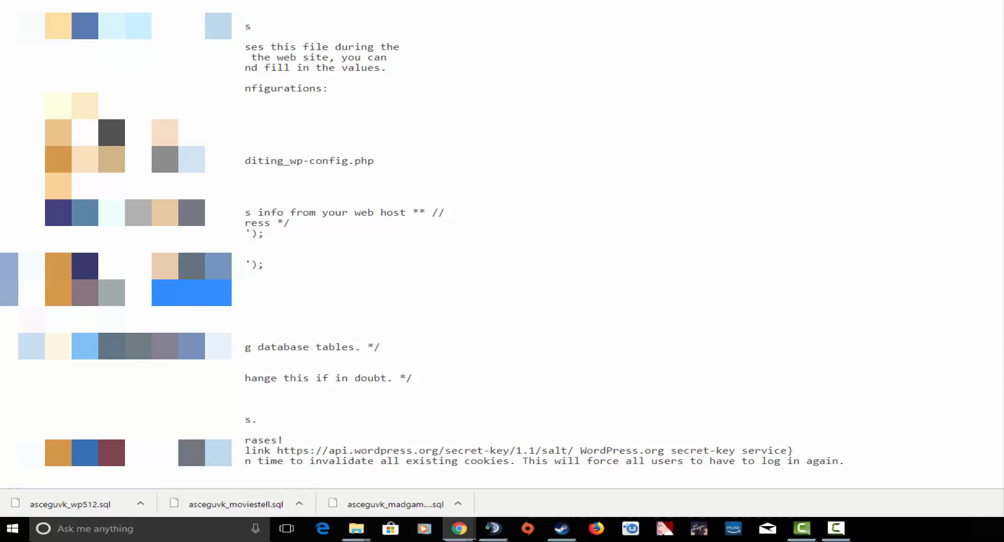
{"action": "key", "text": "ctrl+v"}
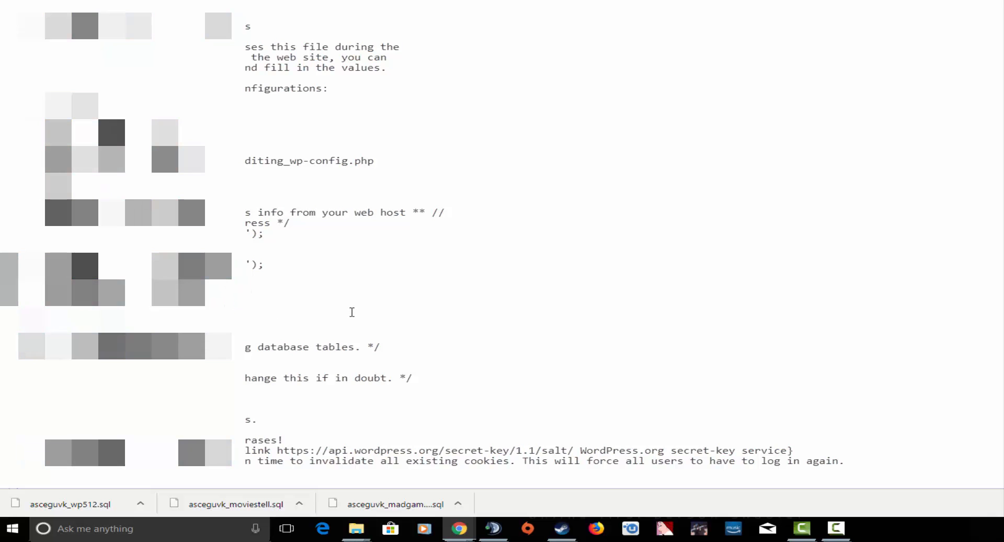
{"action": "scroll", "coordinate": [352, 312], "scroll_direction": "down", "scroll_amount": 6}
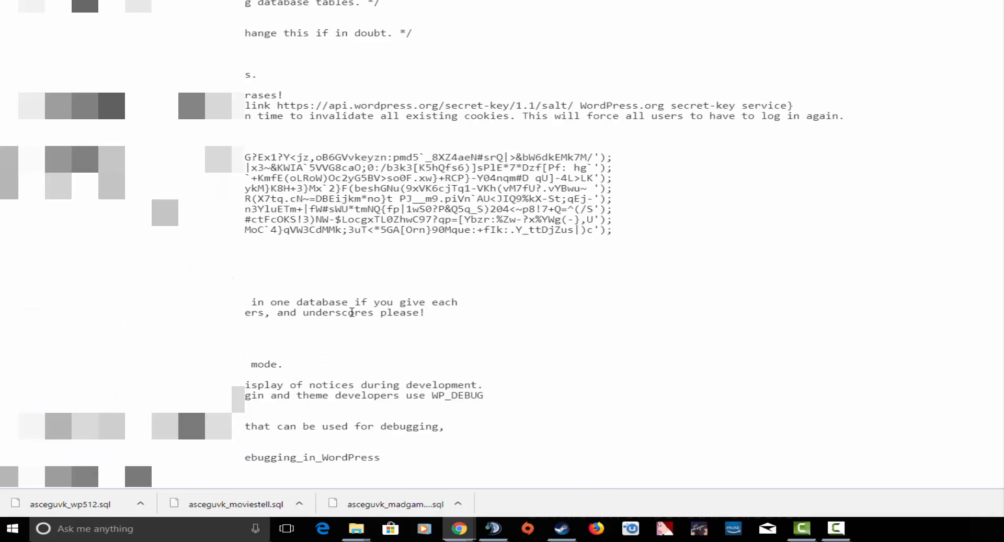
{"action": "scroll", "coordinate": [352, 312], "scroll_direction": "up", "scroll_amount": 1}
{"action": "scroll", "coordinate": [352, 312], "scroll_direction": "up", "scroll_amount": 5}
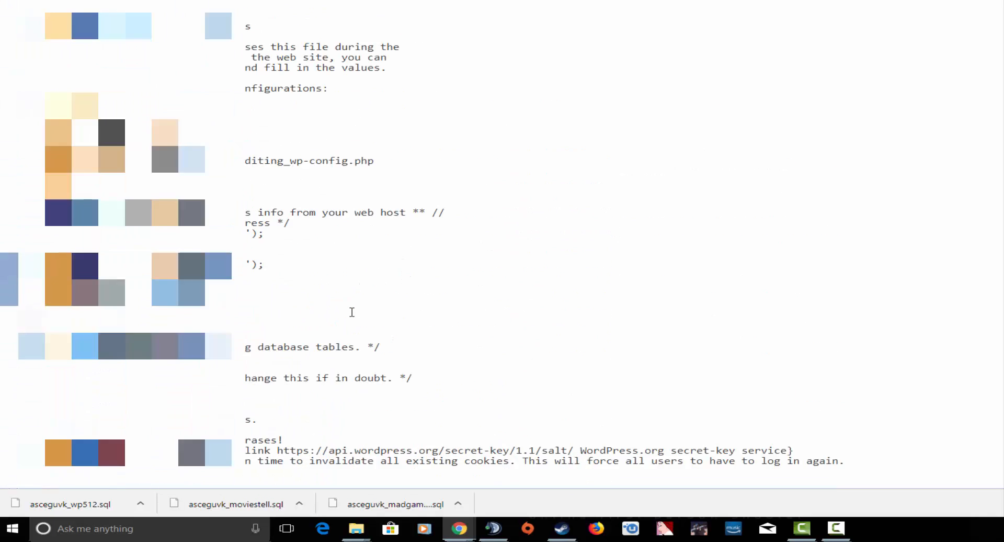
{"action": "scroll", "coordinate": [259, 269], "scroll_direction": "down", "scroll_amount": 8}
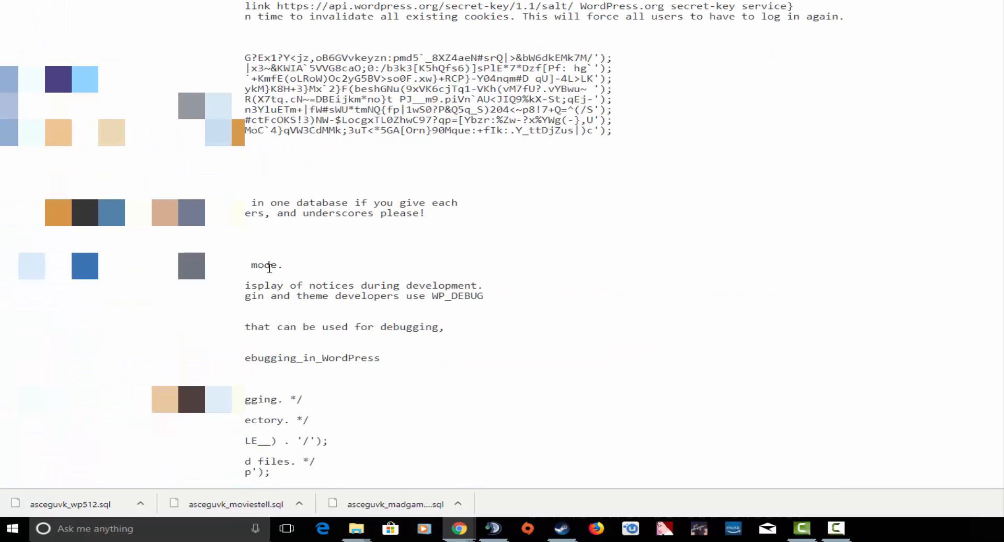
{"action": "scroll", "coordinate": [439, 241], "scroll_direction": "up", "scroll_amount": 8}
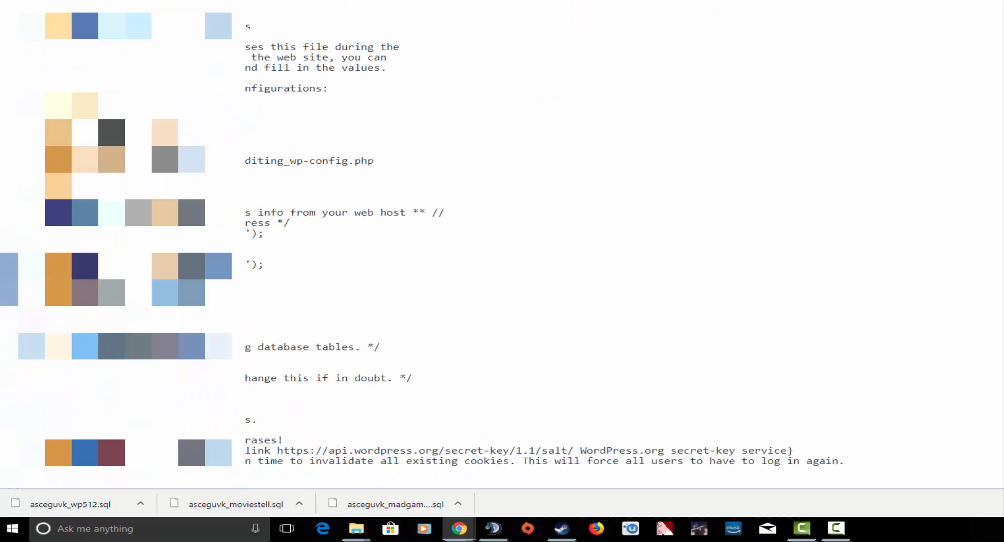
{"action": "key", "text": "ctrl+s"}
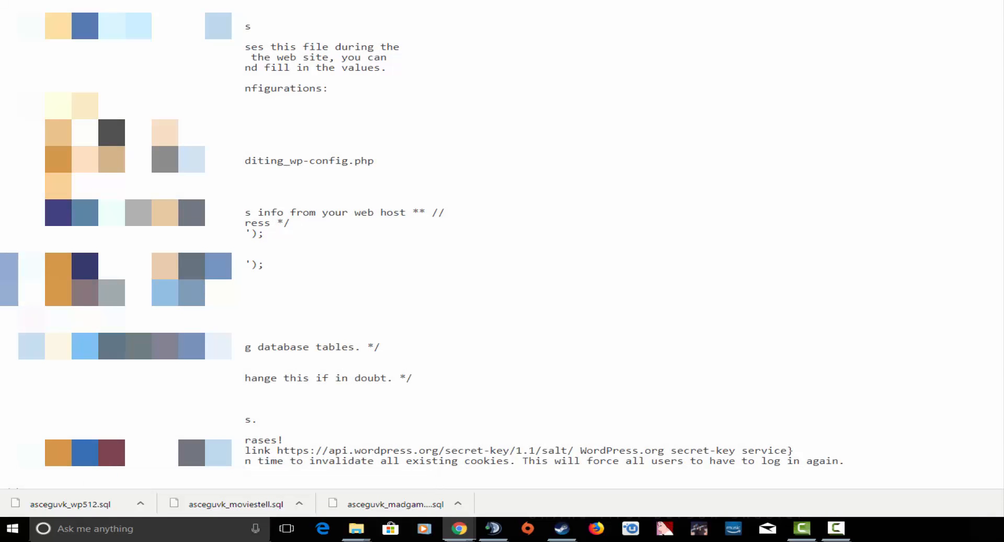
{"action": "key", "text": "ctrl+w"}
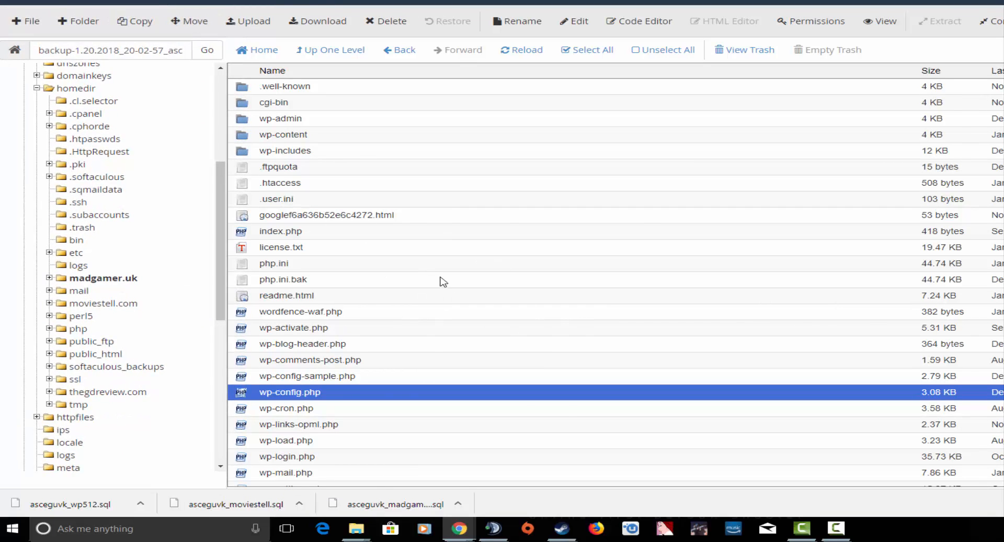
{"action": "scroll", "coordinate": [443, 282], "scroll_direction": "down", "scroll_amount": 2}
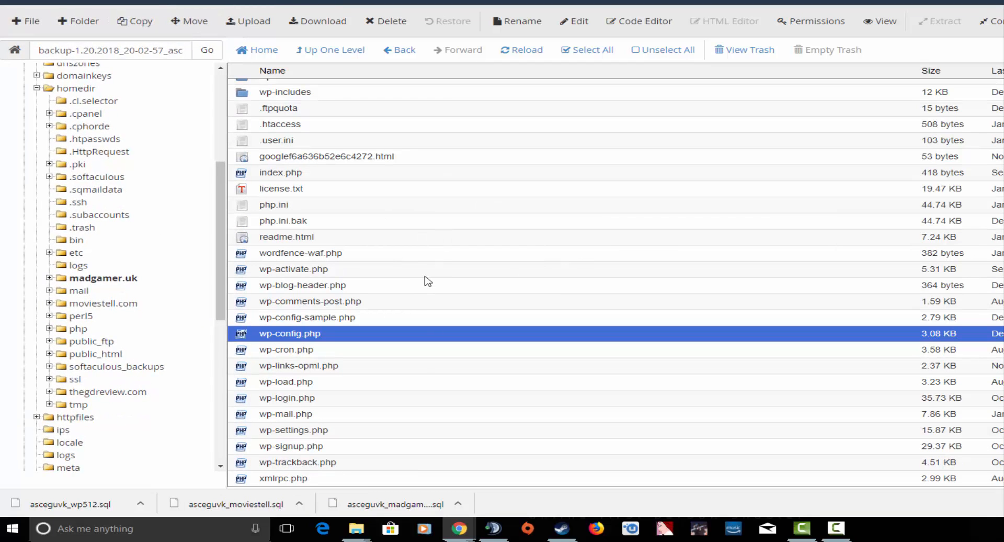
{"action": "scroll", "coordinate": [428, 281], "scroll_direction": "up", "scroll_amount": 2}
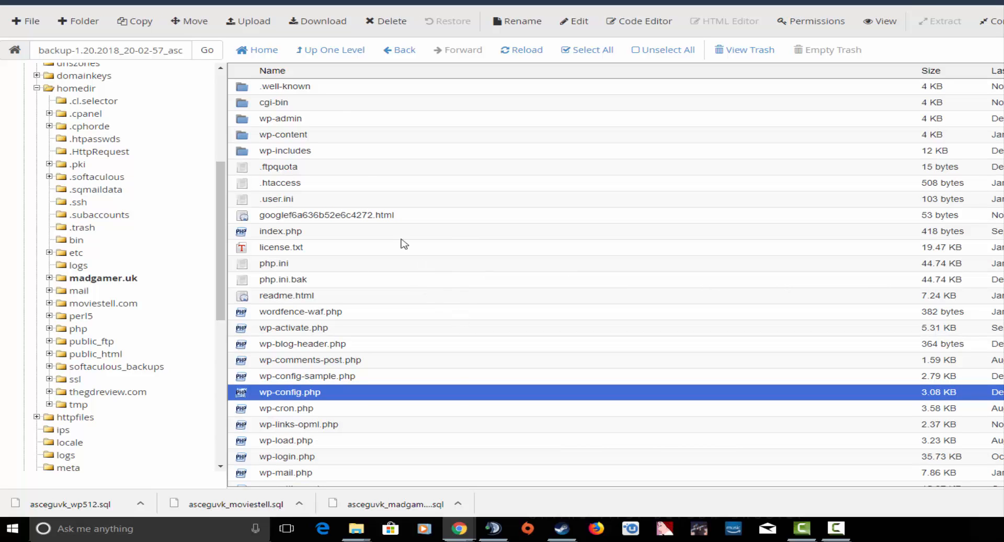
{"action": "left_click", "coordinate": [342, 51]}
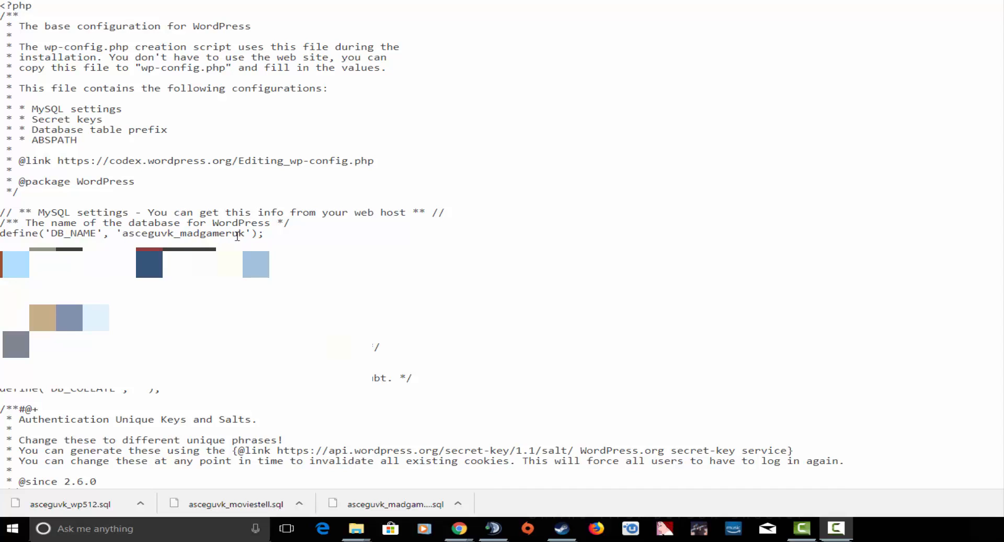
Step: Examine the database name on the DB_NAME line of madgamer.uk's wp-config.php
{"action": "left_click_drag", "start_coordinate": [246, 233], "coordinate": [124, 234]}
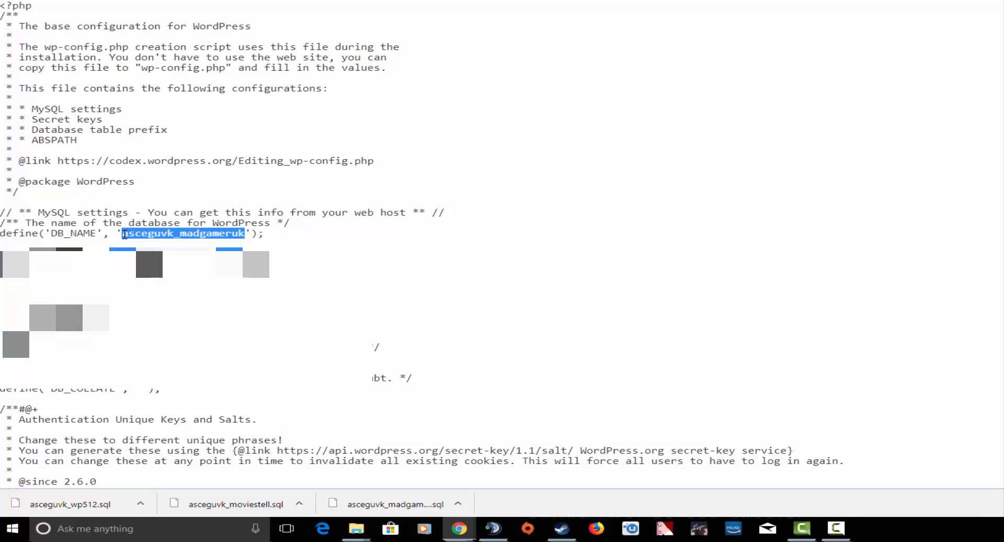
{"action": "key", "text": "shift+Right"}
{"action": "key", "text": "shift+Right"}
{"action": "key", "text": "shift+Right"}
{"action": "key", "text": "shift+Right"}
{"action": "key", "text": "shift+Right"}
{"action": "key", "text": "shift+Right"}
{"action": "key", "text": "shift+Right"}
{"action": "key", "text": "shift+Right"}
{"action": "key", "text": "shift+Right"}
{"action": "key", "text": "shift+Right"}
{"action": "key", "text": "shift+Right"}
{"action": "key", "text": "shift+Right"}
{"action": "key", "text": "shift+Right"}
{"action": "key", "text": "shift+Right"}
{"action": "key", "text": "shift+Right"}
{"action": "key", "text": "shift+Right"}
{"action": "key", "text": "shift+Right"}
{"action": "key", "text": "shift+Right"}
{"action": "key", "text": "shift+Right"}
{"action": "key", "text": "shift+Right"}
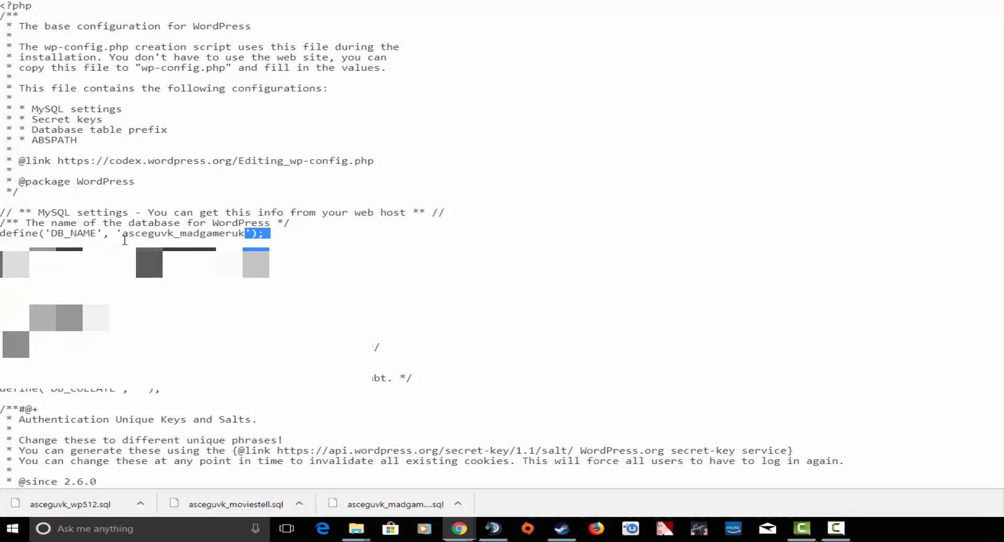
{"action": "left_click_drag", "start_coordinate": [125, 240], "coordinate": [121, 230]}
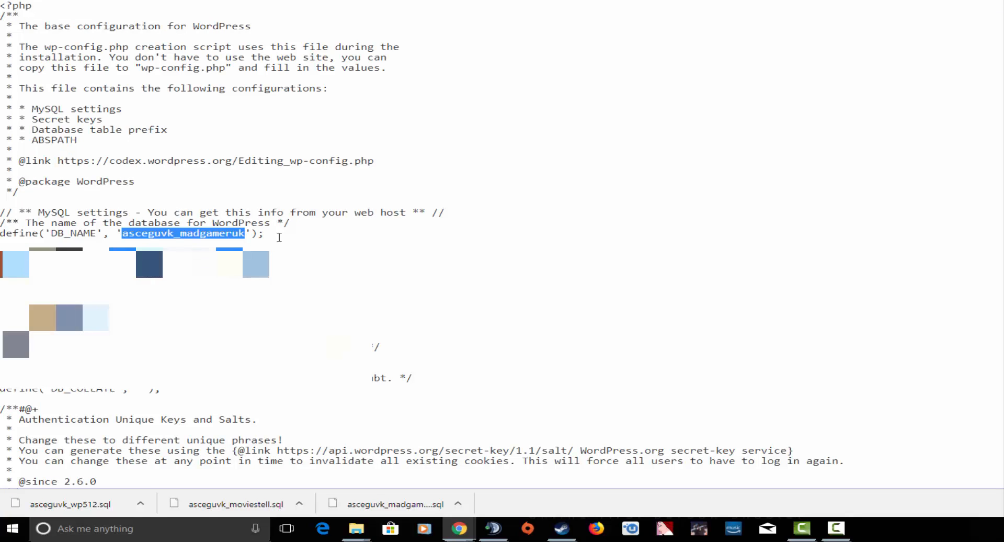
{"action": "left_click", "coordinate": [318, 240]}
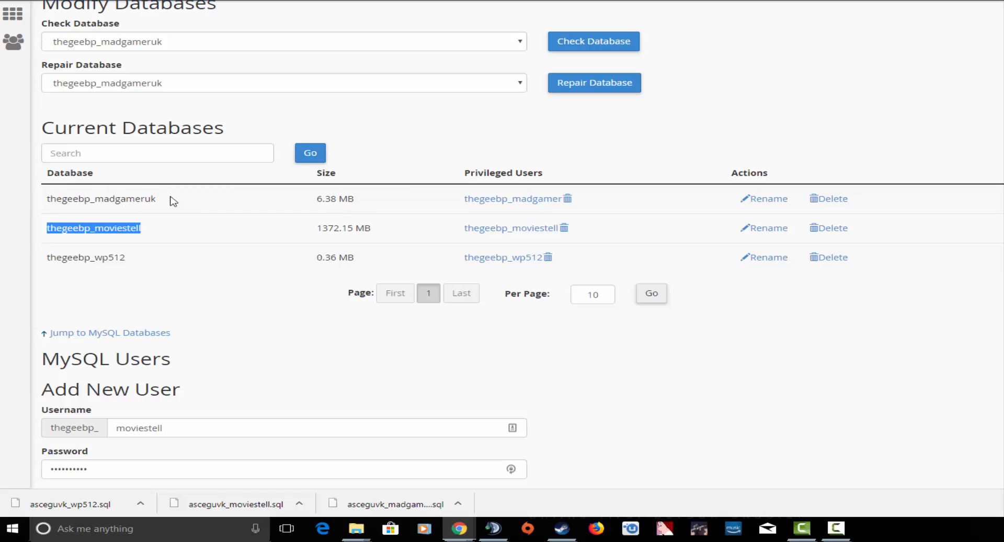
Step: Copy the database name thegeebp_madgameruk from Current Databases on cPanel's MySQL Databases page
{"action": "left_click", "coordinate": [136, 207]}
{"action": "left_click_drag", "start_coordinate": [156, 200], "coordinate": [47, 202]}
{"action": "right_click", "coordinate": [62, 203]}
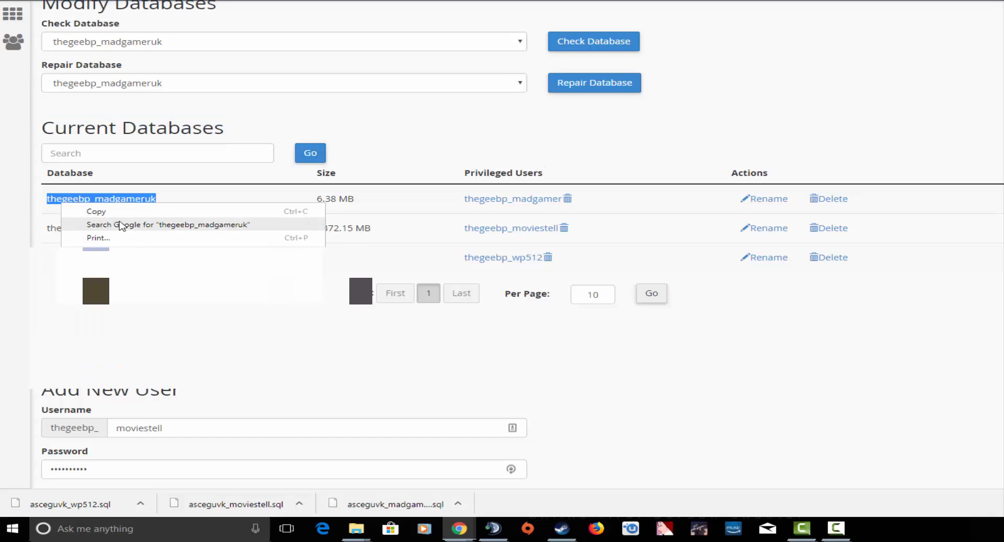
{"action": "left_click", "coordinate": [126, 212]}
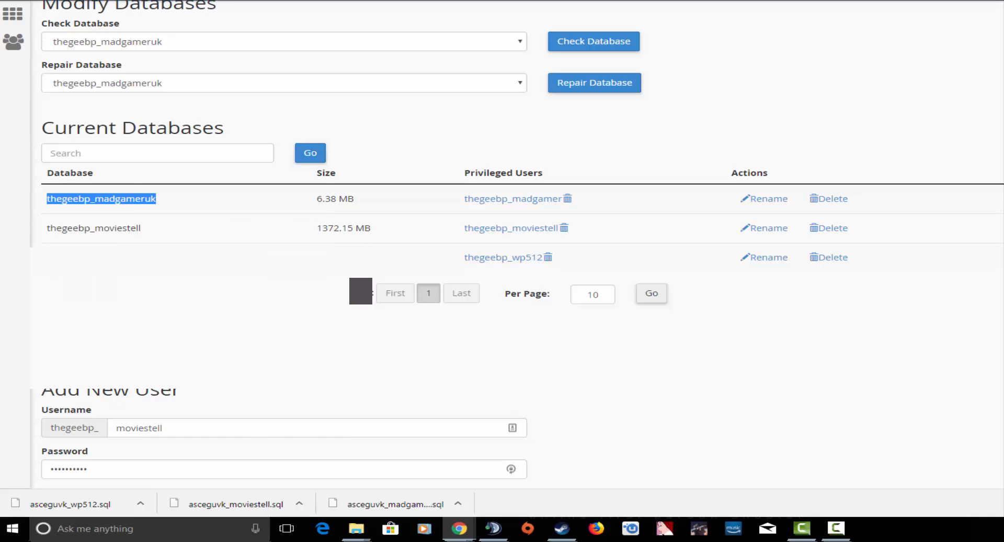
Step: Return to the wp-config.php editor, replace the DB_NAME value with the copied thegeebp_madgameruk and close the editor
{"action": "key", "text": "alt+Tab"}
{"action": "key", "text": "alt+Tab"}
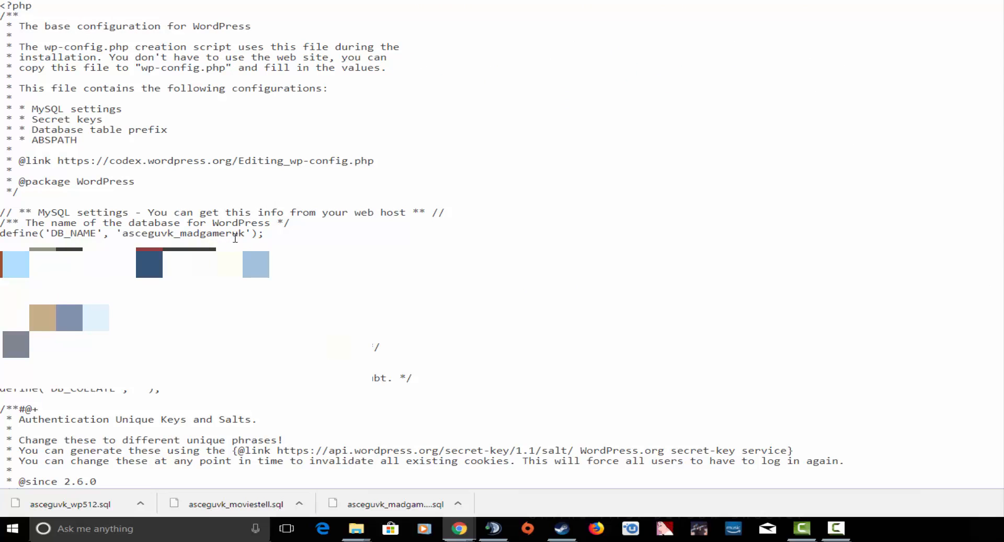
{"action": "left_click_drag", "start_coordinate": [244, 234], "coordinate": [124, 234]}
{"action": "key", "text": "ctrl+v"}
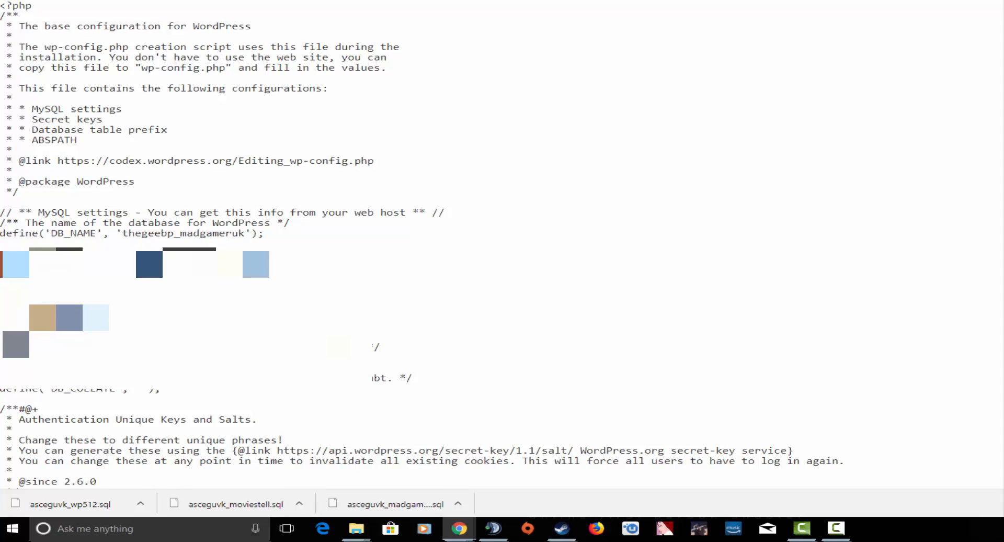
{"action": "key", "text": "ctrl+w"}
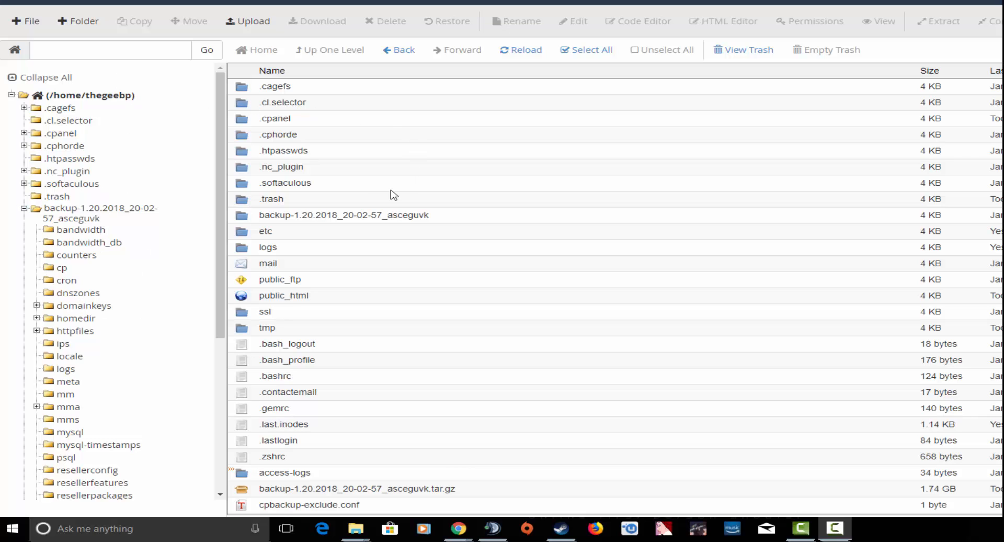
Step: Open the homedir folder inside backup-1.20.2018_20-02-57_asceguvk and look through its contents
{"action": "double_click", "coordinate": [252, 220]}
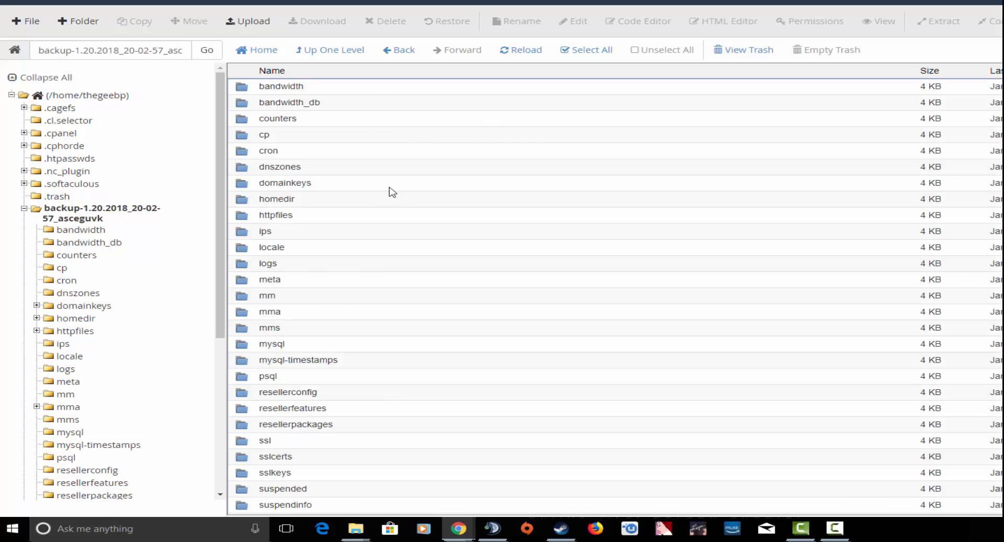
{"action": "double_click", "coordinate": [247, 202]}
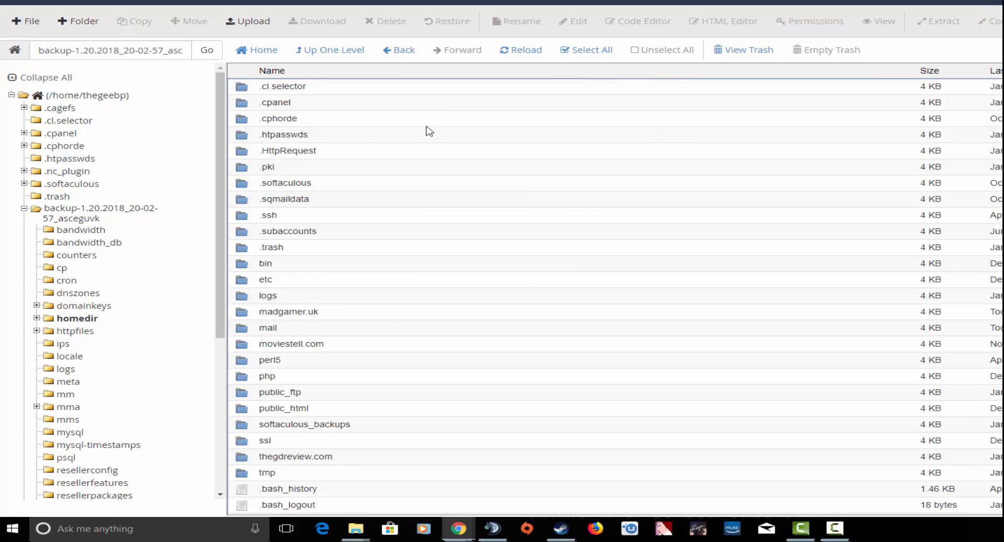
{"action": "scroll", "coordinate": [334, 313], "scroll_direction": "down", "scroll_amount": 3}
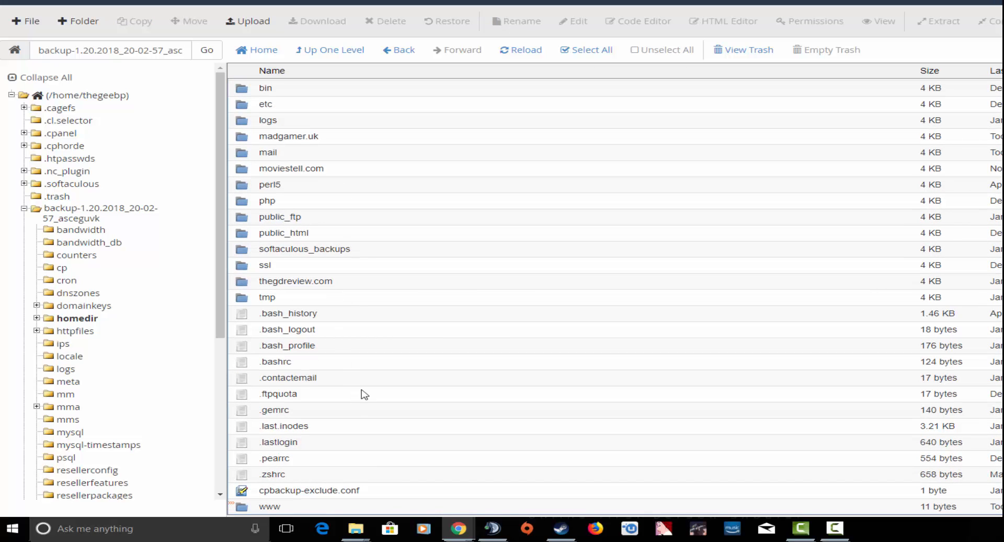
{"action": "scroll", "coordinate": [365, 393], "scroll_direction": "up", "scroll_amount": 1}
{"action": "scroll", "coordinate": [366, 394], "scroll_direction": "up", "scroll_amount": 2}
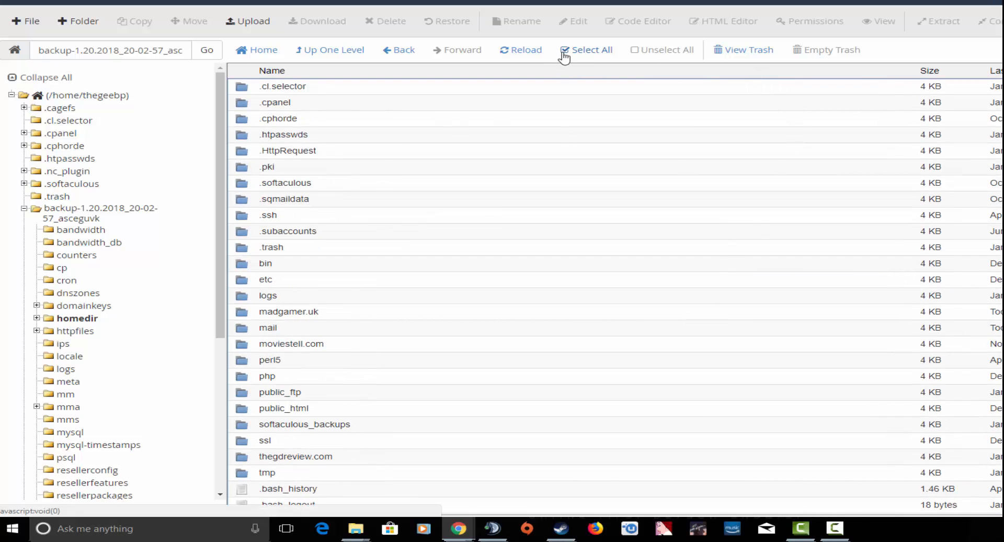
Step: Copy all files and folders in the backup's homedir to /public_html
{"action": "left_click", "coordinate": [581, 51]}
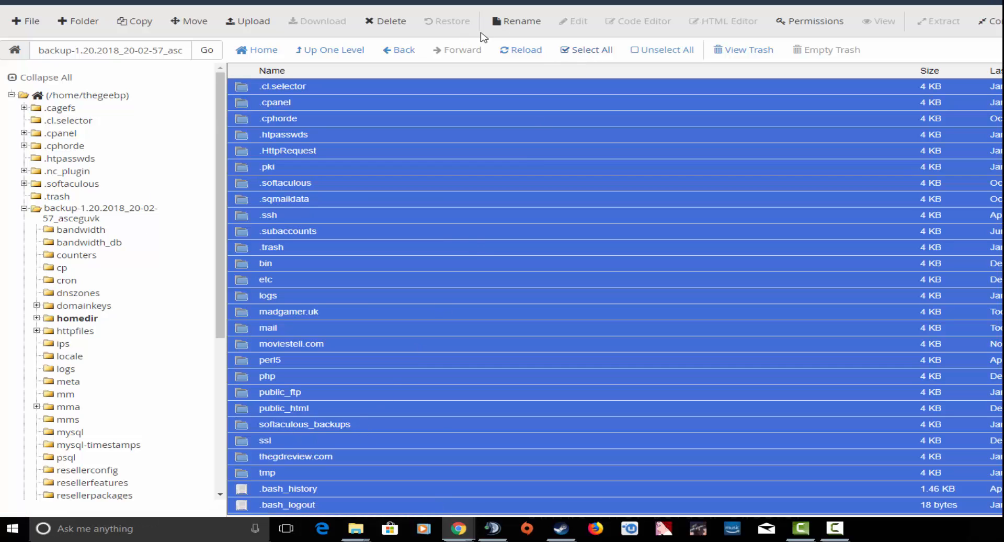
{"action": "right_click", "coordinate": [463, 152]}
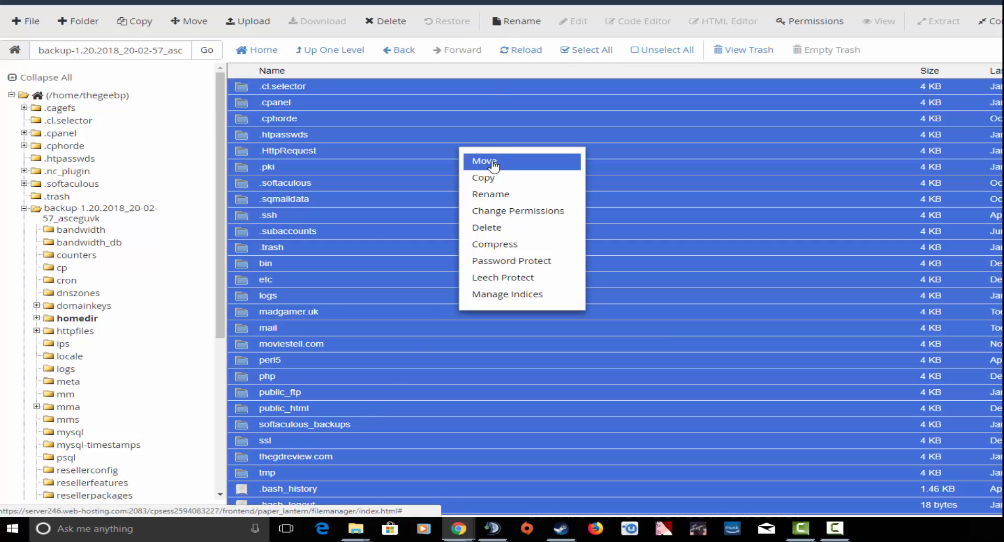
{"action": "left_click", "coordinate": [510, 179]}
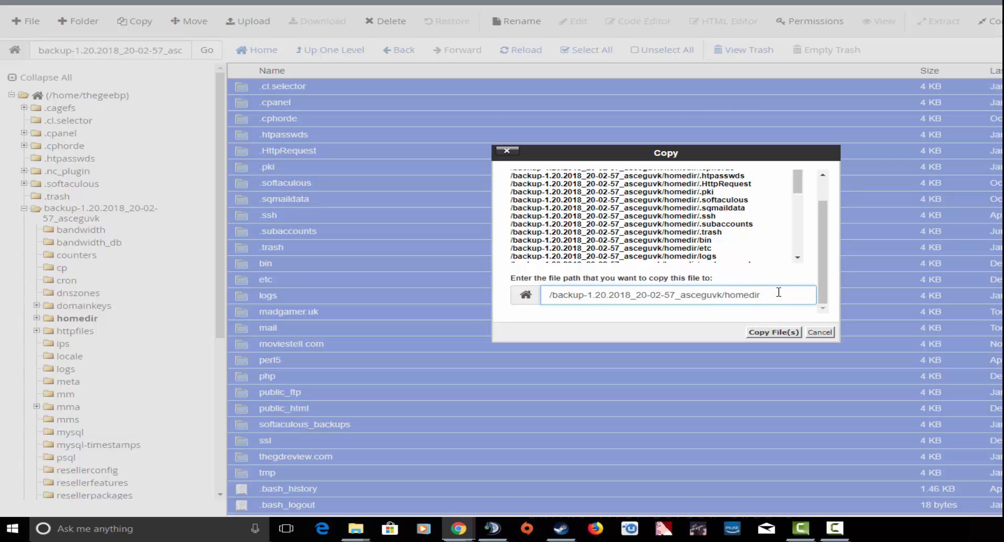
{"action": "left_click_drag", "start_coordinate": [771, 293], "coordinate": [498, 305]}
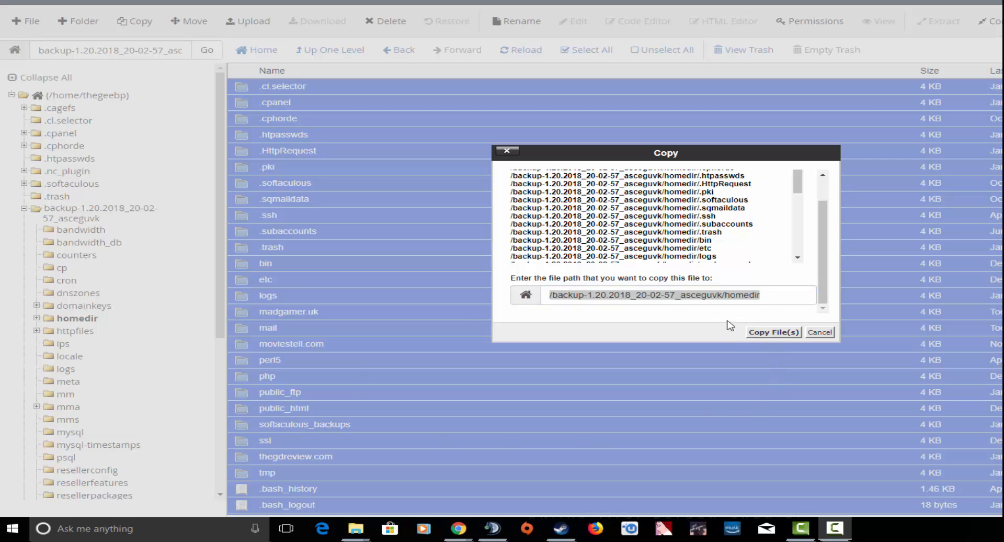
{"action": "left_click", "coordinate": [776, 292]}
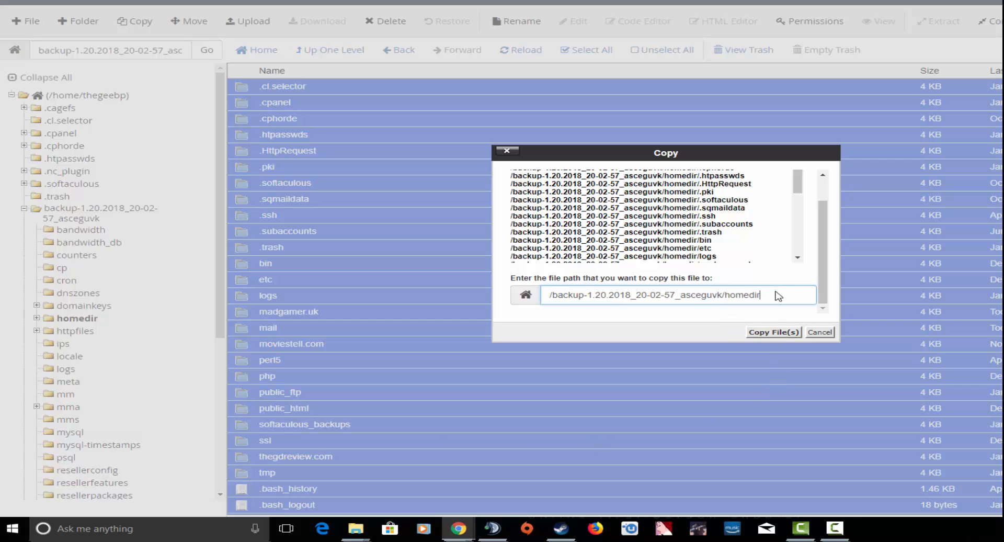
{"action": "left_click_drag", "start_coordinate": [777, 293], "coordinate": [542, 302]}
{"action": "key", "text": "ctrl+v"}
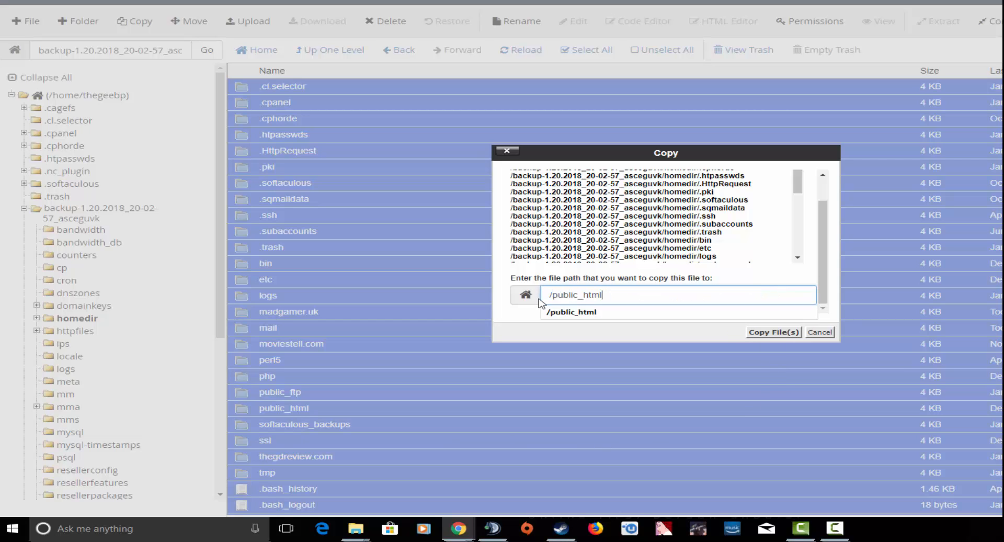
{"action": "left_click", "coordinate": [620, 313]}
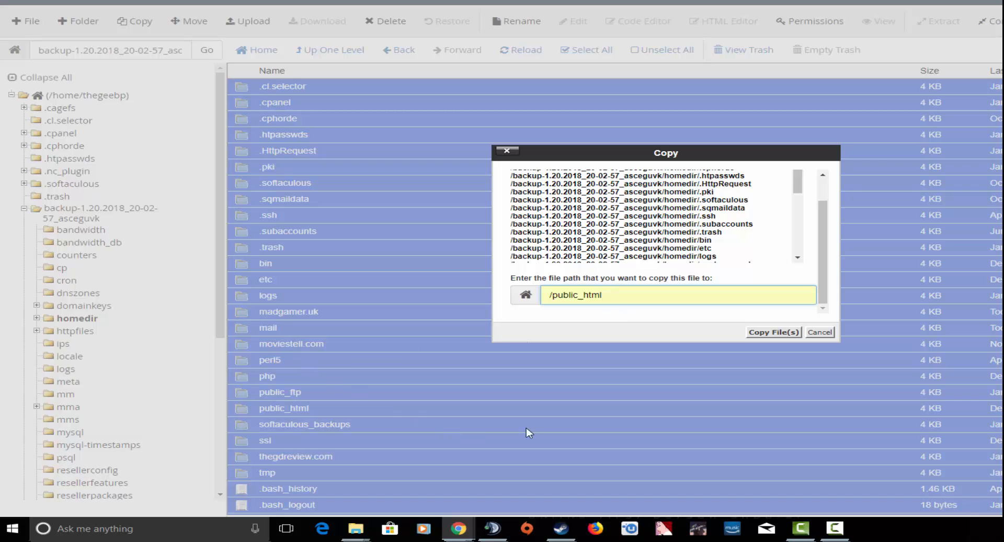
{"action": "left_click", "coordinate": [777, 333]}
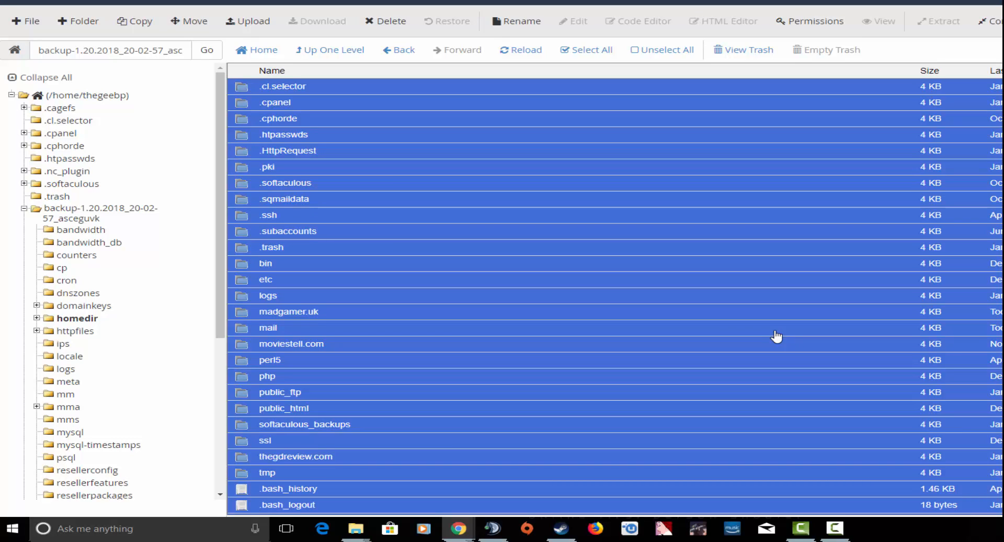
Step: Open the account's public_html folder and look through the files and folders copied into it
{"action": "scroll", "coordinate": [426, 219], "scroll_direction": "down", "scroll_amount": 3}
{"action": "scroll", "coordinate": [426, 219], "scroll_direction": "up", "scroll_amount": 3}
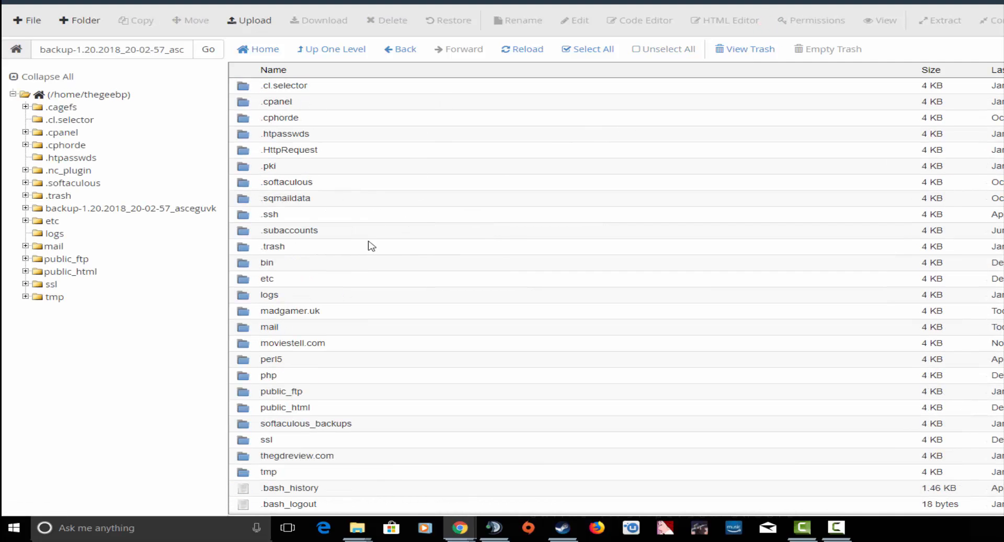
{"action": "left_click", "coordinate": [55, 271]}
{"action": "scroll", "coordinate": [366, 270], "scroll_direction": "down", "scroll_amount": 6}
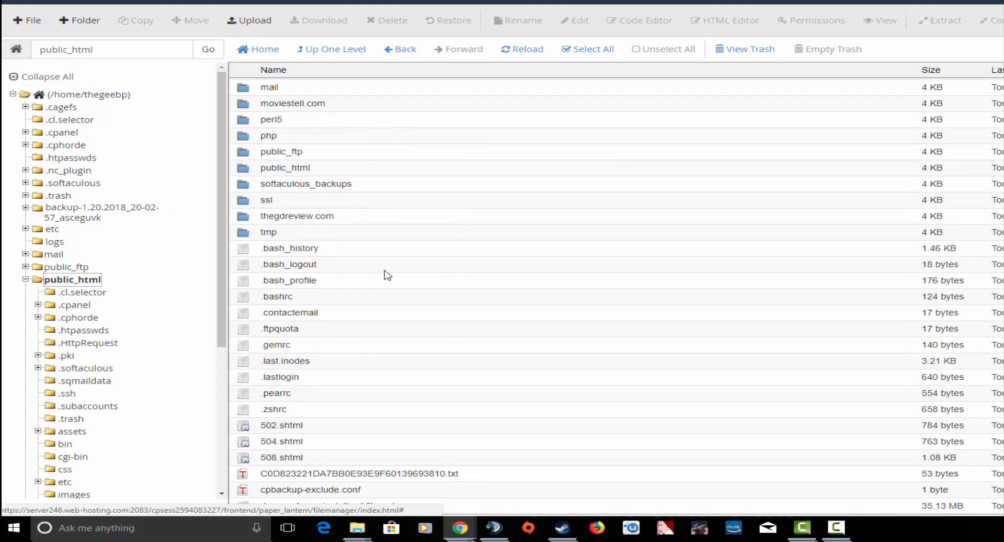
{"action": "scroll", "coordinate": [397, 276], "scroll_direction": "up", "scroll_amount": 6}
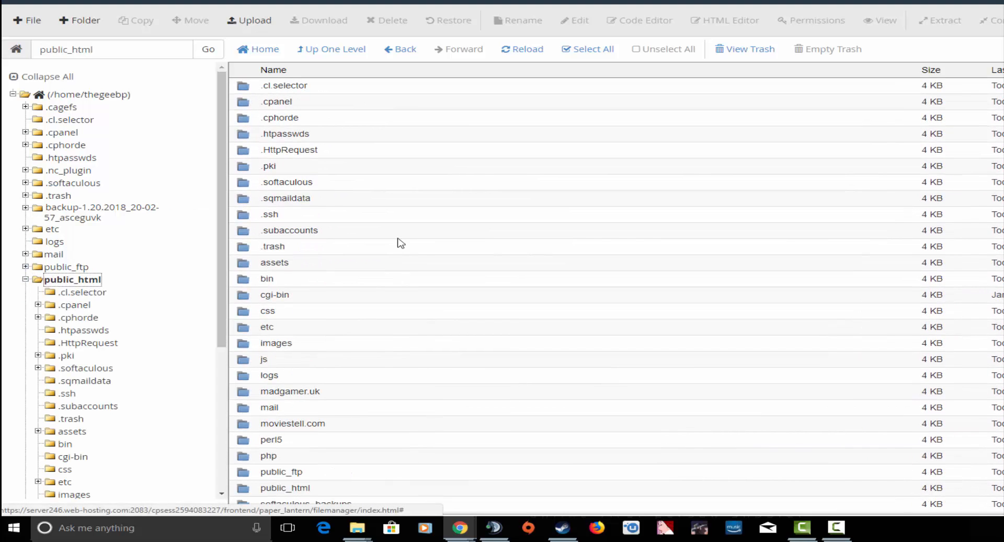
{"action": "scroll", "coordinate": [401, 254], "scroll_direction": "down", "scroll_amount": 4}
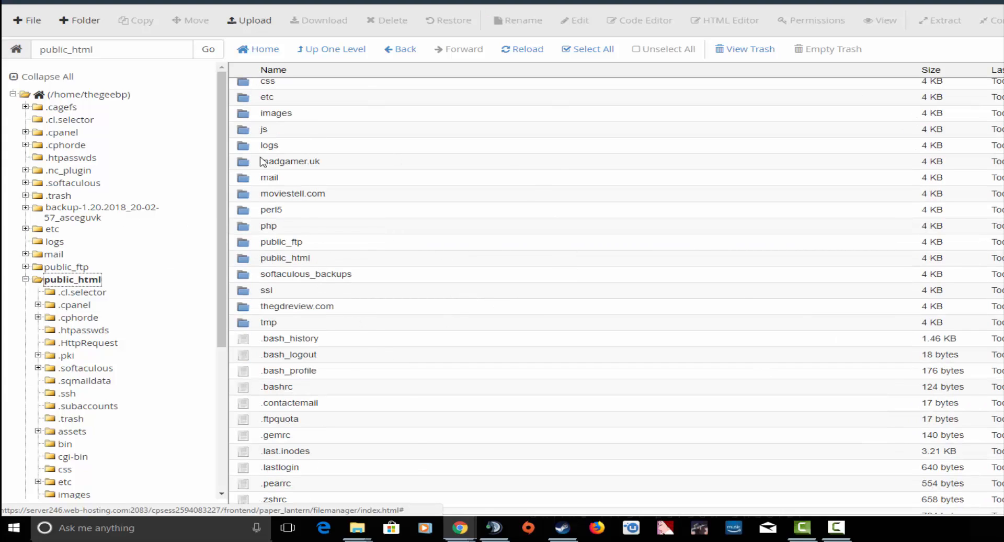
{"action": "scroll", "coordinate": [497, 262], "scroll_direction": "up", "scroll_amount": 4}
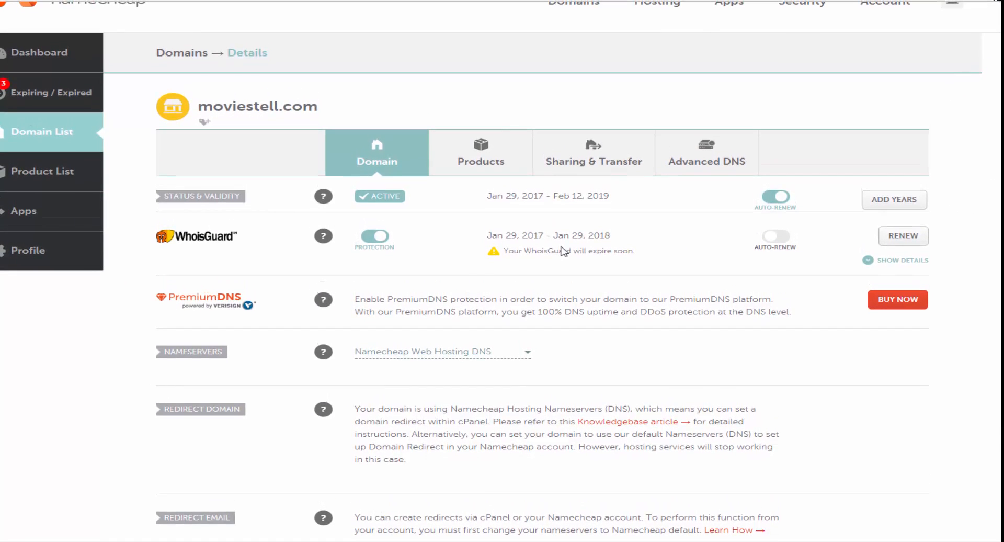
Step: On moviestell.com's Namecheap details page, switch the nameservers to Custom DNS and paste the copied text into Nameserver 1
{"action": "scroll", "coordinate": [471, 253], "scroll_direction": "down", "scroll_amount": 1}
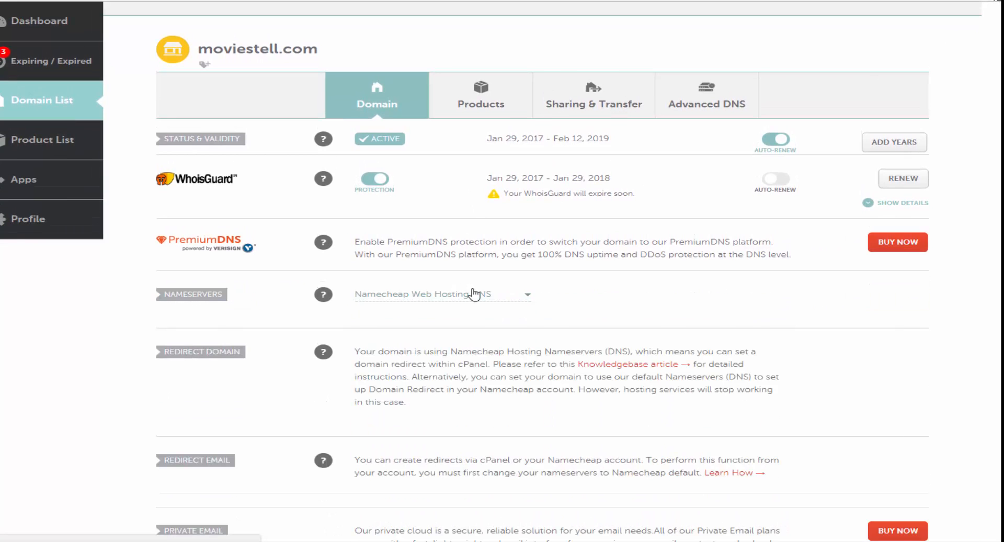
{"action": "scroll", "coordinate": [469, 291], "scroll_direction": "down", "scroll_amount": 3}
{"action": "scroll", "coordinate": [474, 292], "scroll_direction": "down", "scroll_amount": 3}
{"action": "scroll", "coordinate": [475, 293], "scroll_direction": "up", "scroll_amount": 4}
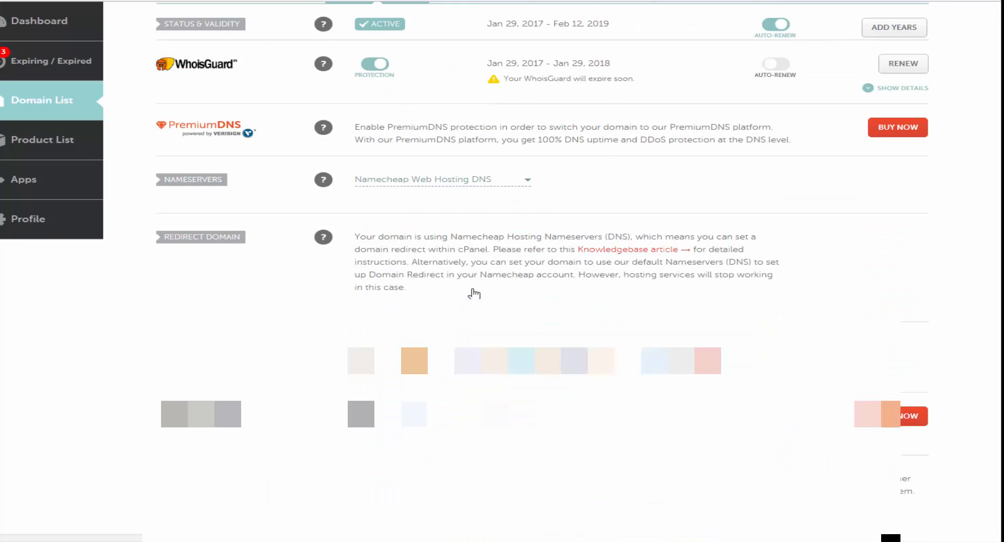
{"action": "scroll", "coordinate": [474, 290], "scroll_direction": "down", "scroll_amount": 1}
{"action": "scroll", "coordinate": [474, 290], "scroll_direction": "down", "scroll_amount": 3}
{"action": "scroll", "coordinate": [473, 290], "scroll_direction": "up", "scroll_amount": 6}
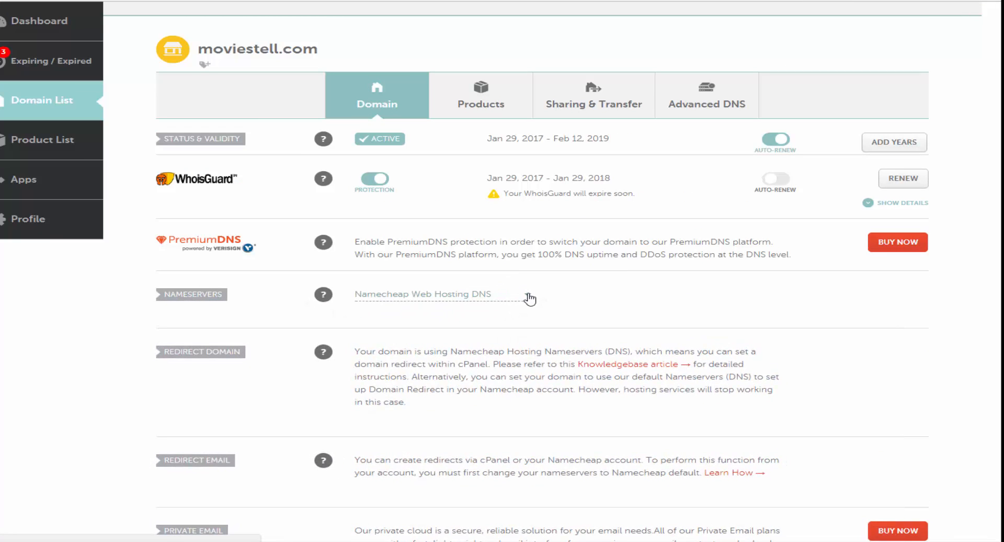
{"action": "left_click", "coordinate": [529, 298]}
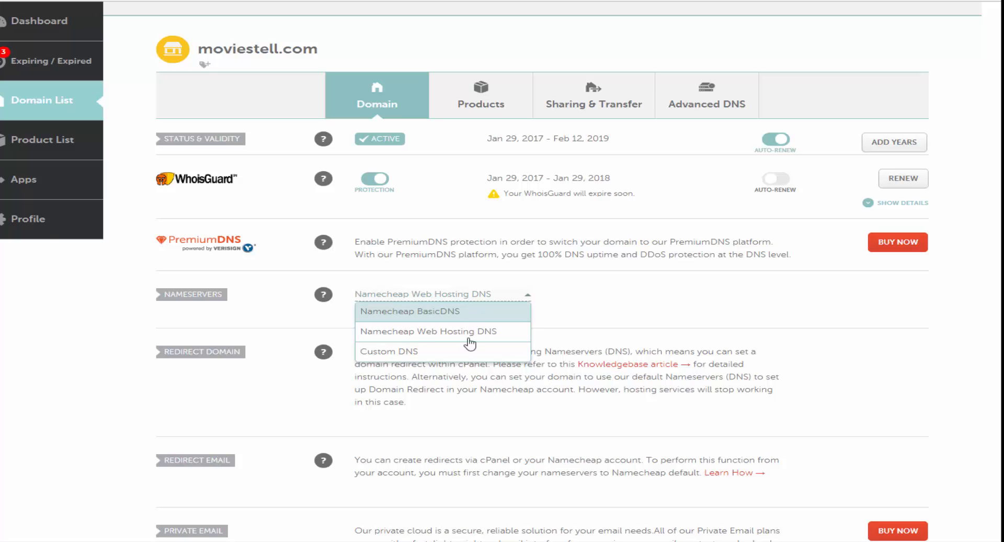
{"action": "left_click", "coordinate": [478, 354]}
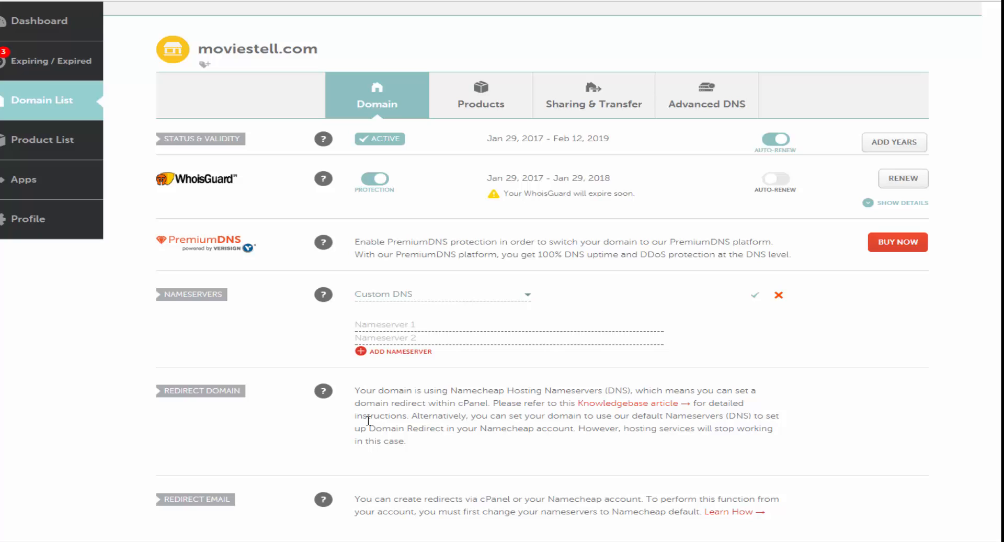
{"action": "left_click", "coordinate": [416, 328]}
{"action": "key", "text": "ctrl+v"}
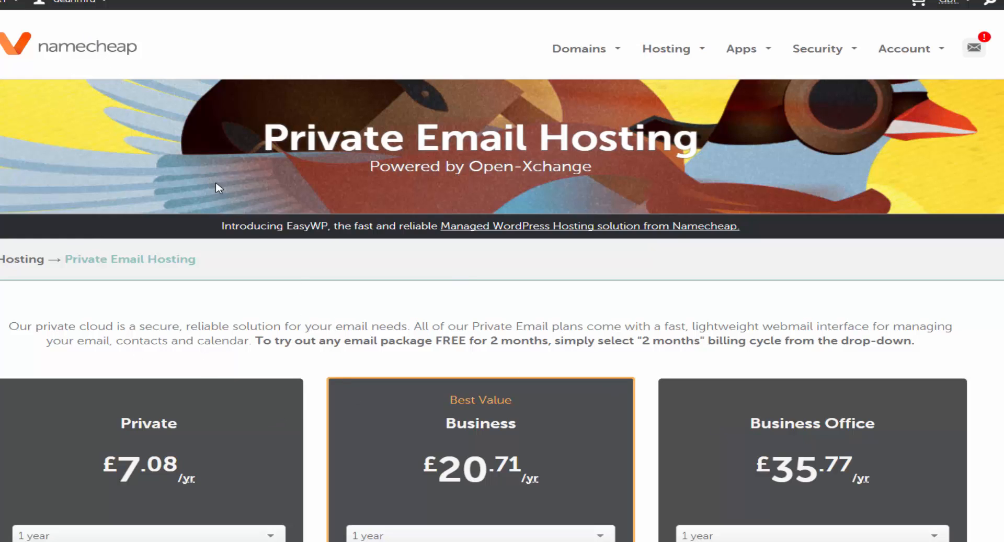
Step: Look through Namecheap's Private Email Hosting page
{"action": "scroll", "coordinate": [608, 230], "scroll_direction": "down", "scroll_amount": 15}
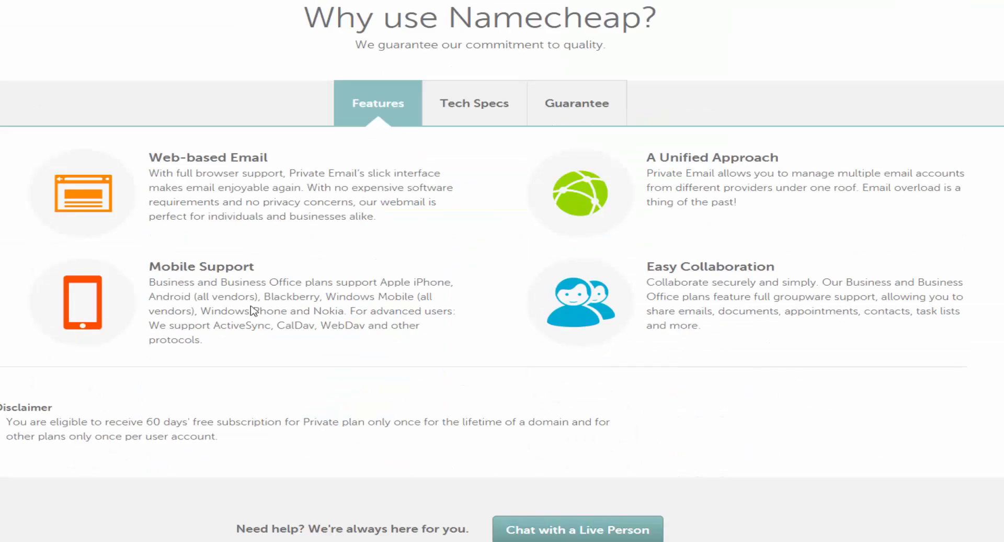
{"action": "scroll", "coordinate": [565, 441], "scroll_direction": "up", "scroll_amount": 15}
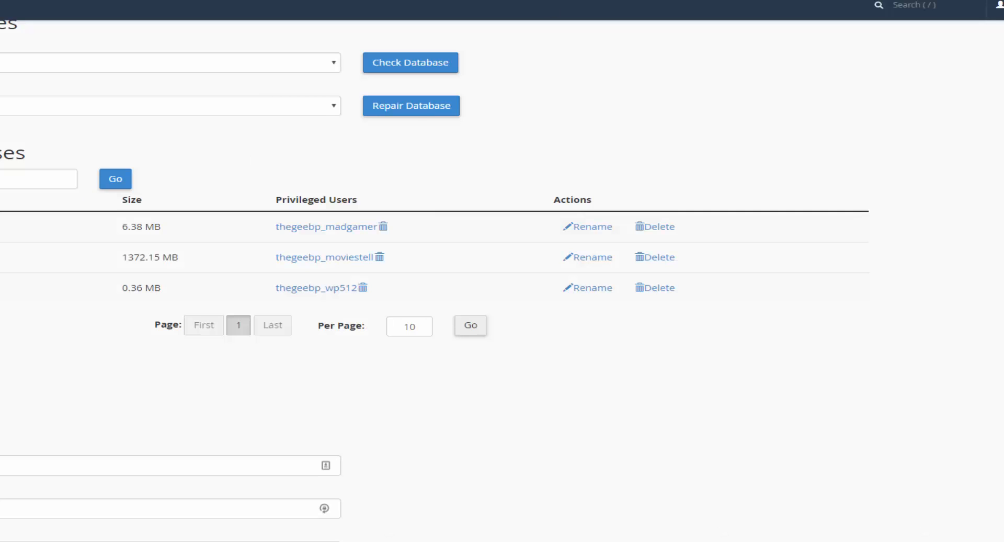
Step: Open the MadGamer UK website in a new browser tab and look through its homepage
{"action": "key", "text": "ctrl+t"}
{"action": "type", "text": "m"}
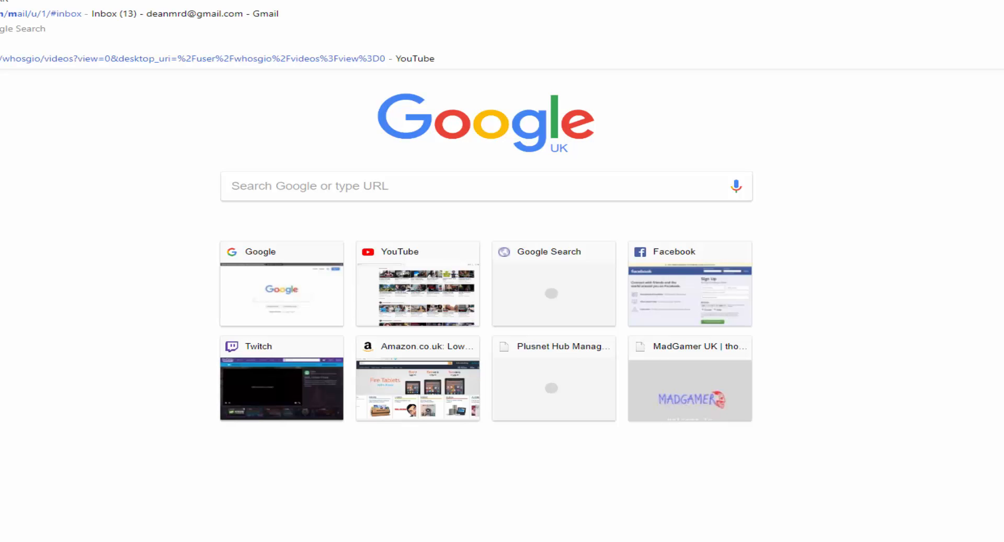
{"action": "type", "text": "ad"}
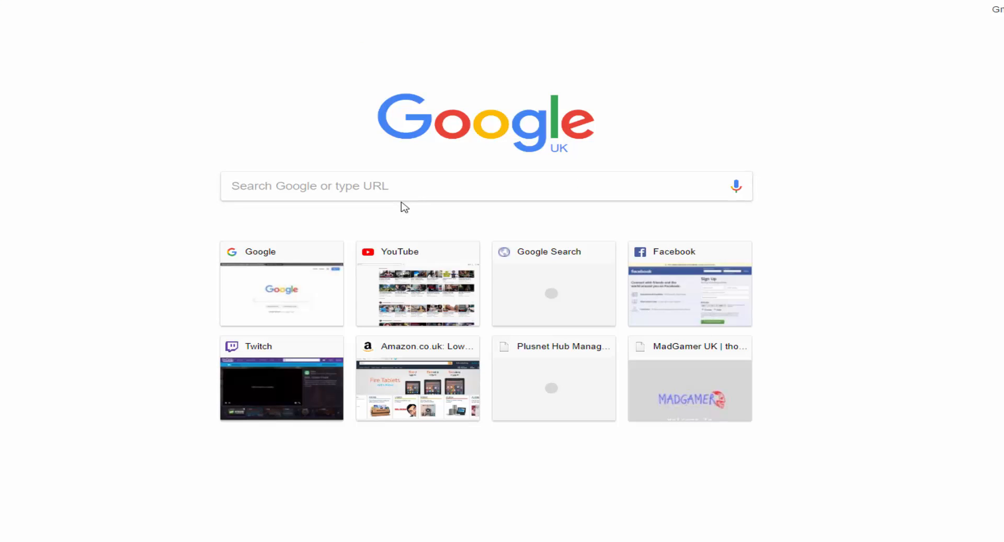
{"action": "key", "text": "Return"}
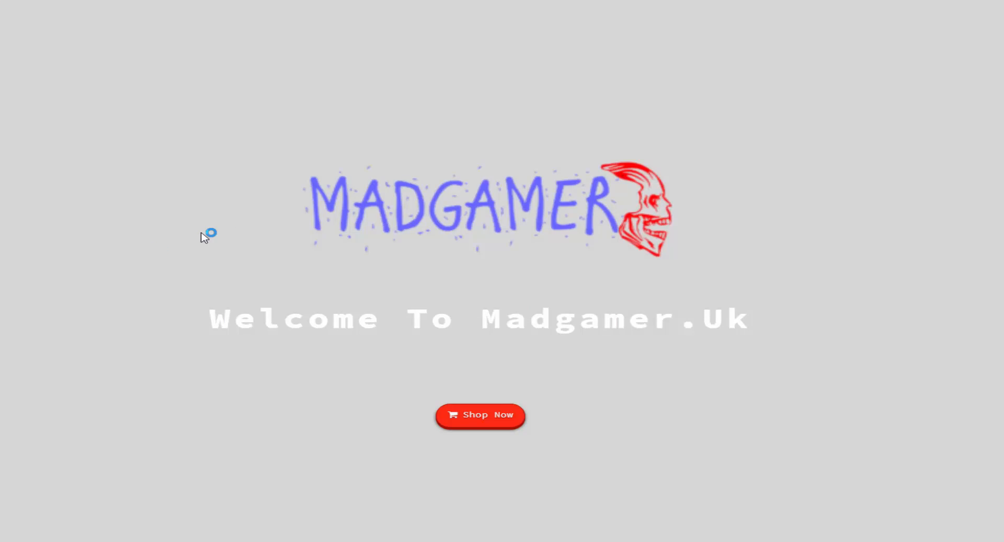
{"action": "scroll", "coordinate": [300, 226], "scroll_direction": "down", "scroll_amount": 5}
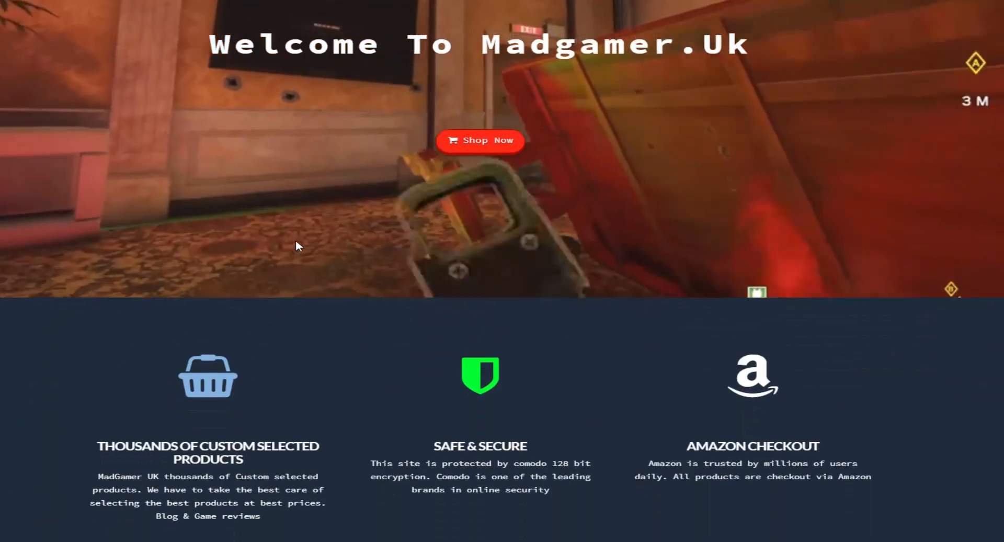
{"action": "scroll", "coordinate": [335, 276], "scroll_direction": "up", "scroll_amount": 5}
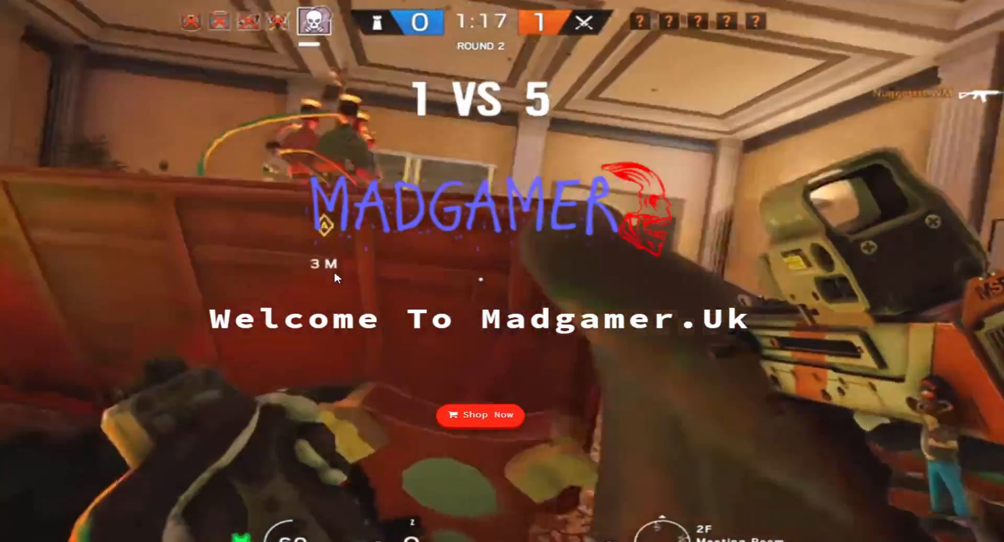
{"action": "scroll", "coordinate": [334, 271], "scroll_direction": "down", "scroll_amount": 5}
{"action": "scroll", "coordinate": [335, 272], "scroll_direction": "up", "scroll_amount": 1}
{"action": "scroll", "coordinate": [334, 271], "scroll_direction": "up", "scroll_amount": 4}
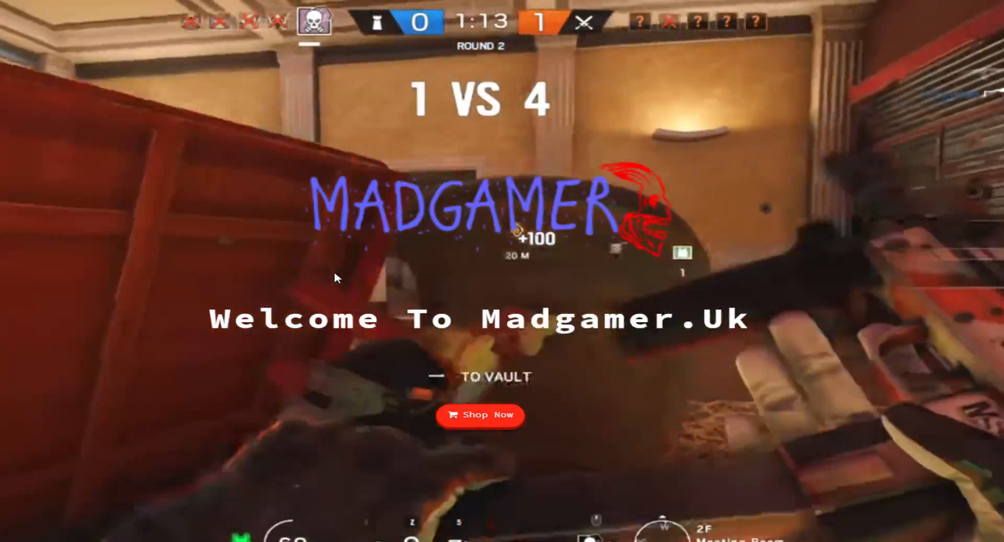